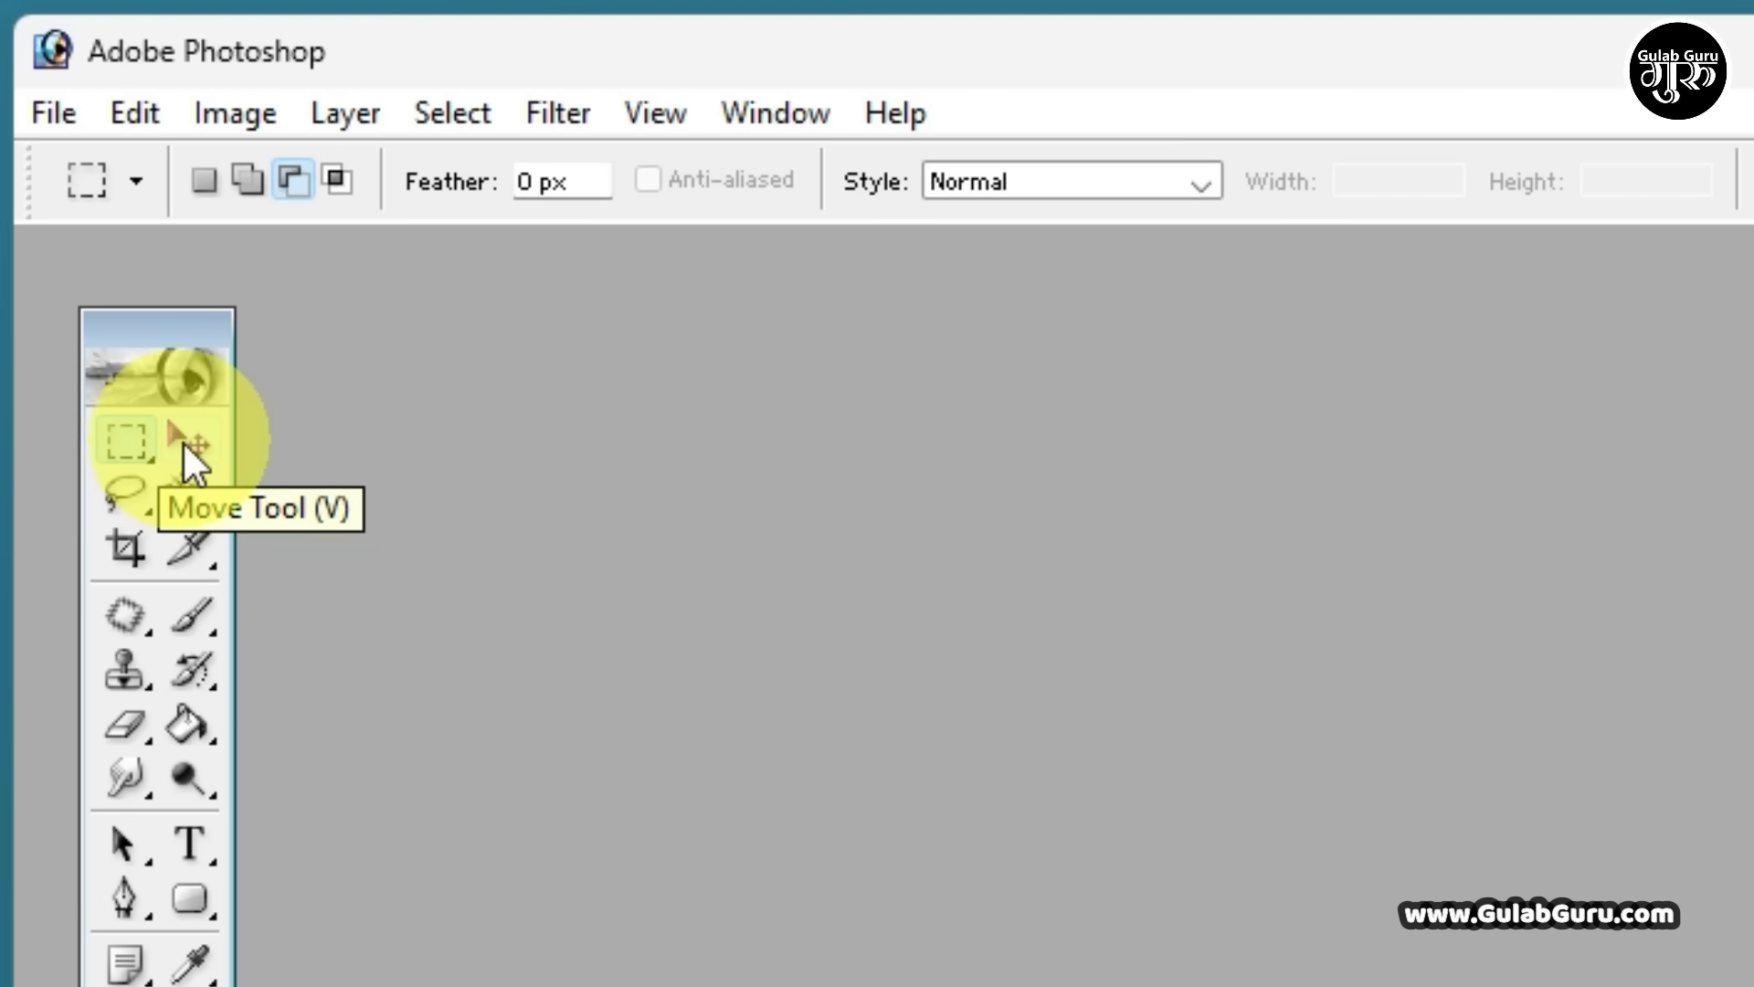
pyautogui.click(118, 433)
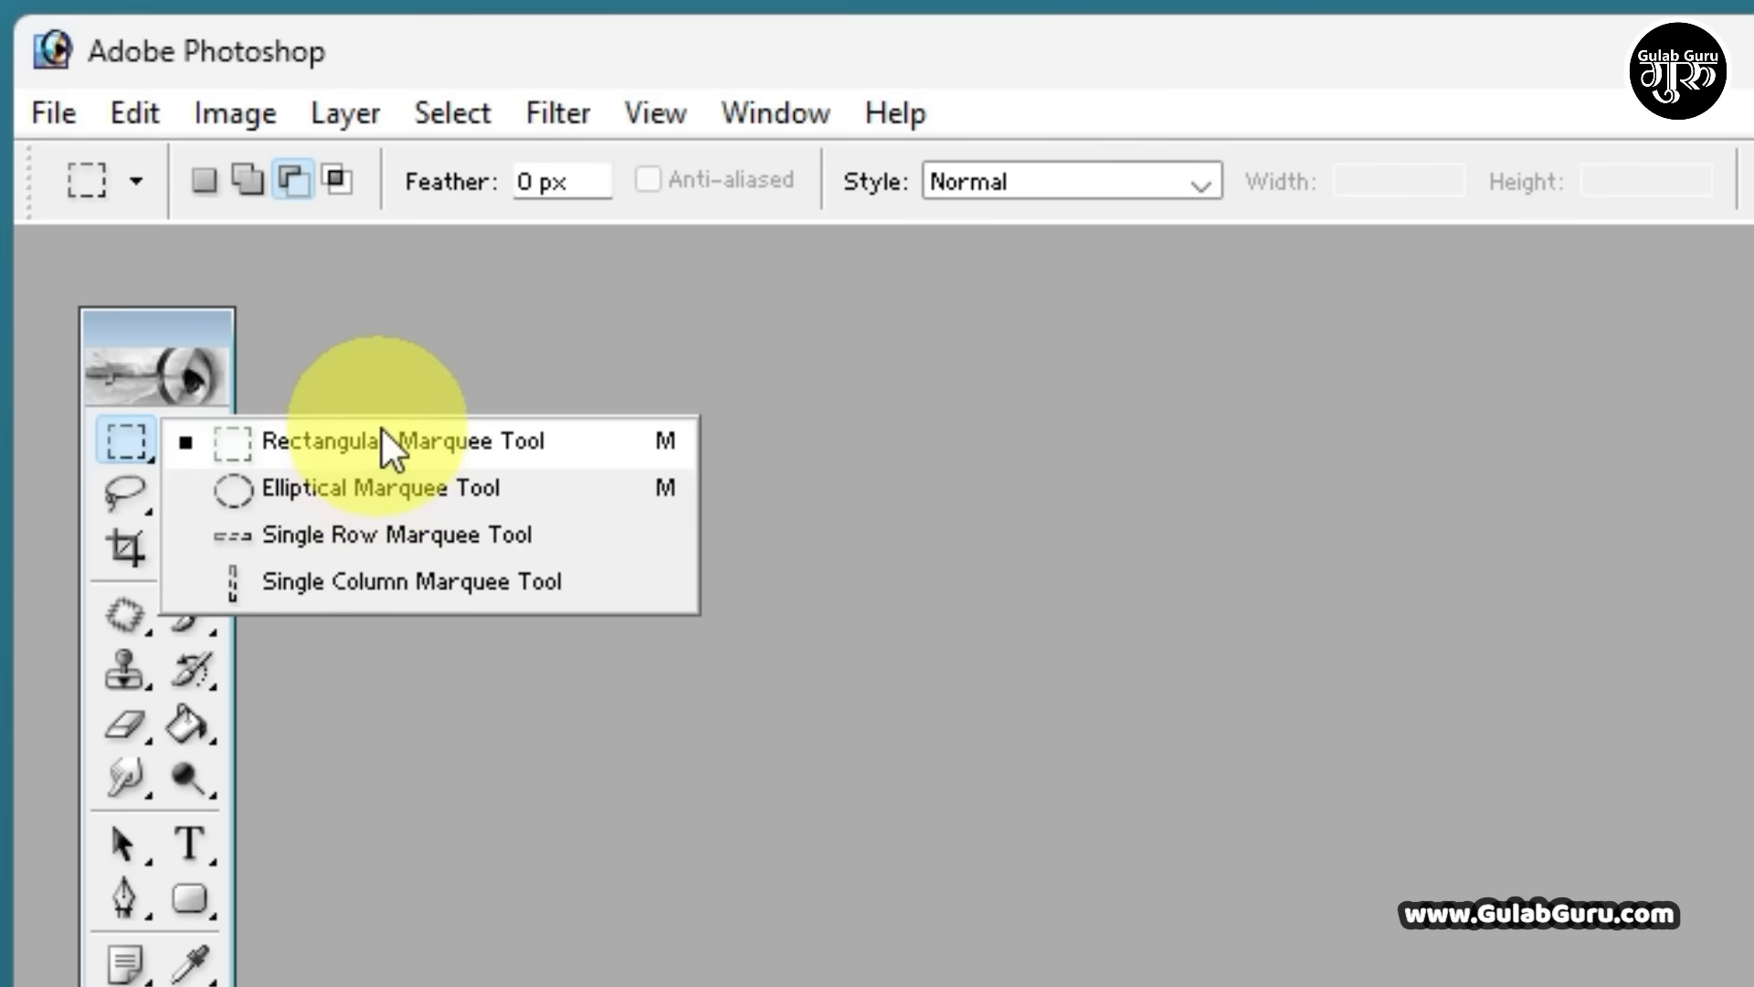
pyautogui.click(391, 650)
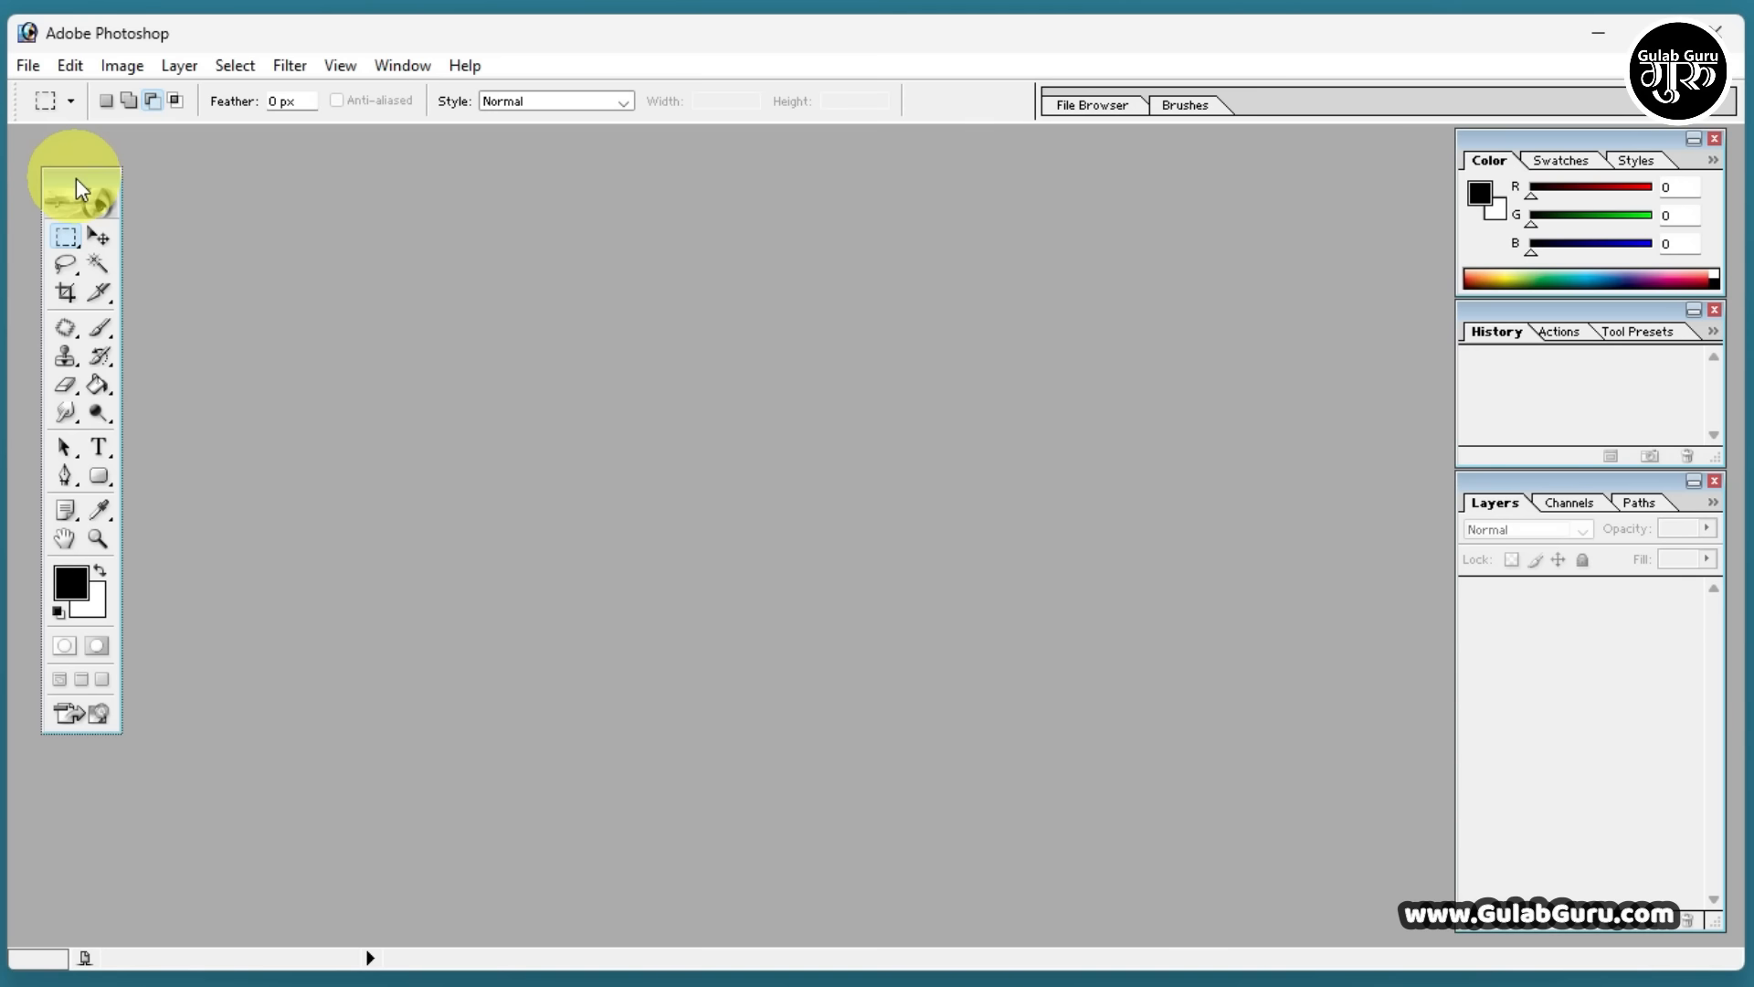
# Move the toolbox across the workspace beside the palettes and return it to the workspace's upper-left corner
pyautogui.moveTo(1157, 207); pyautogui.dragTo(1297, 205)
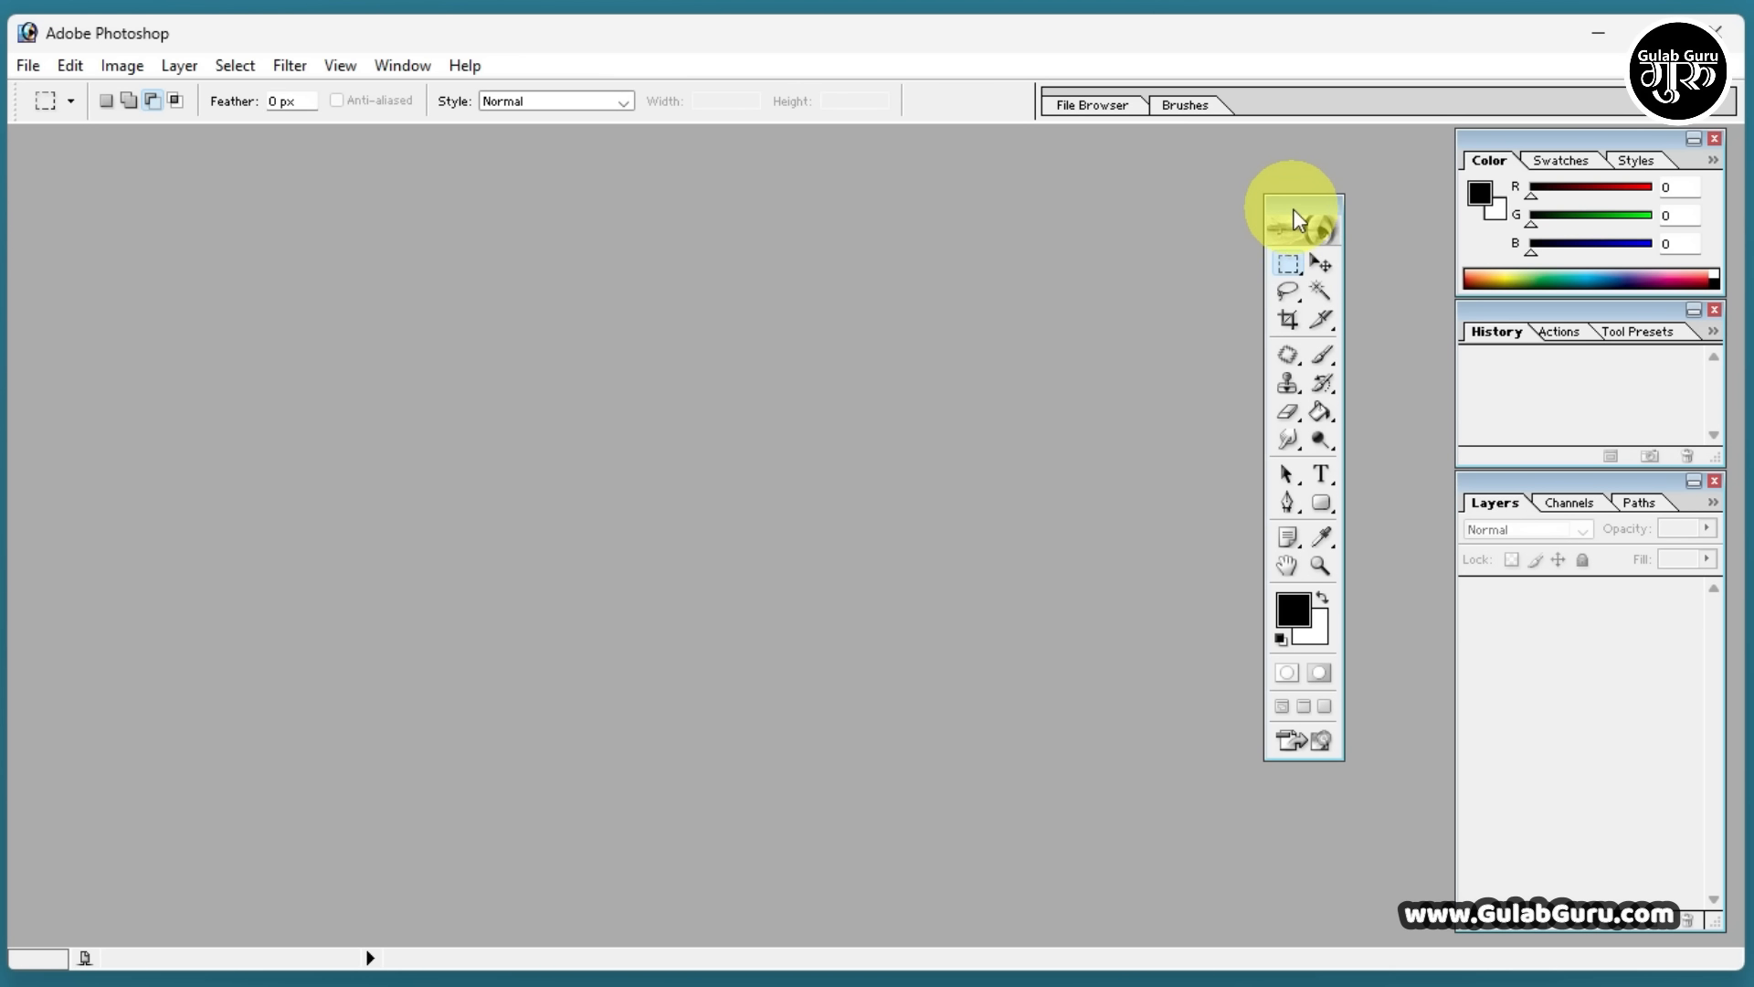
pyautogui.moveTo(1296, 206); pyautogui.dragTo(53, 151)
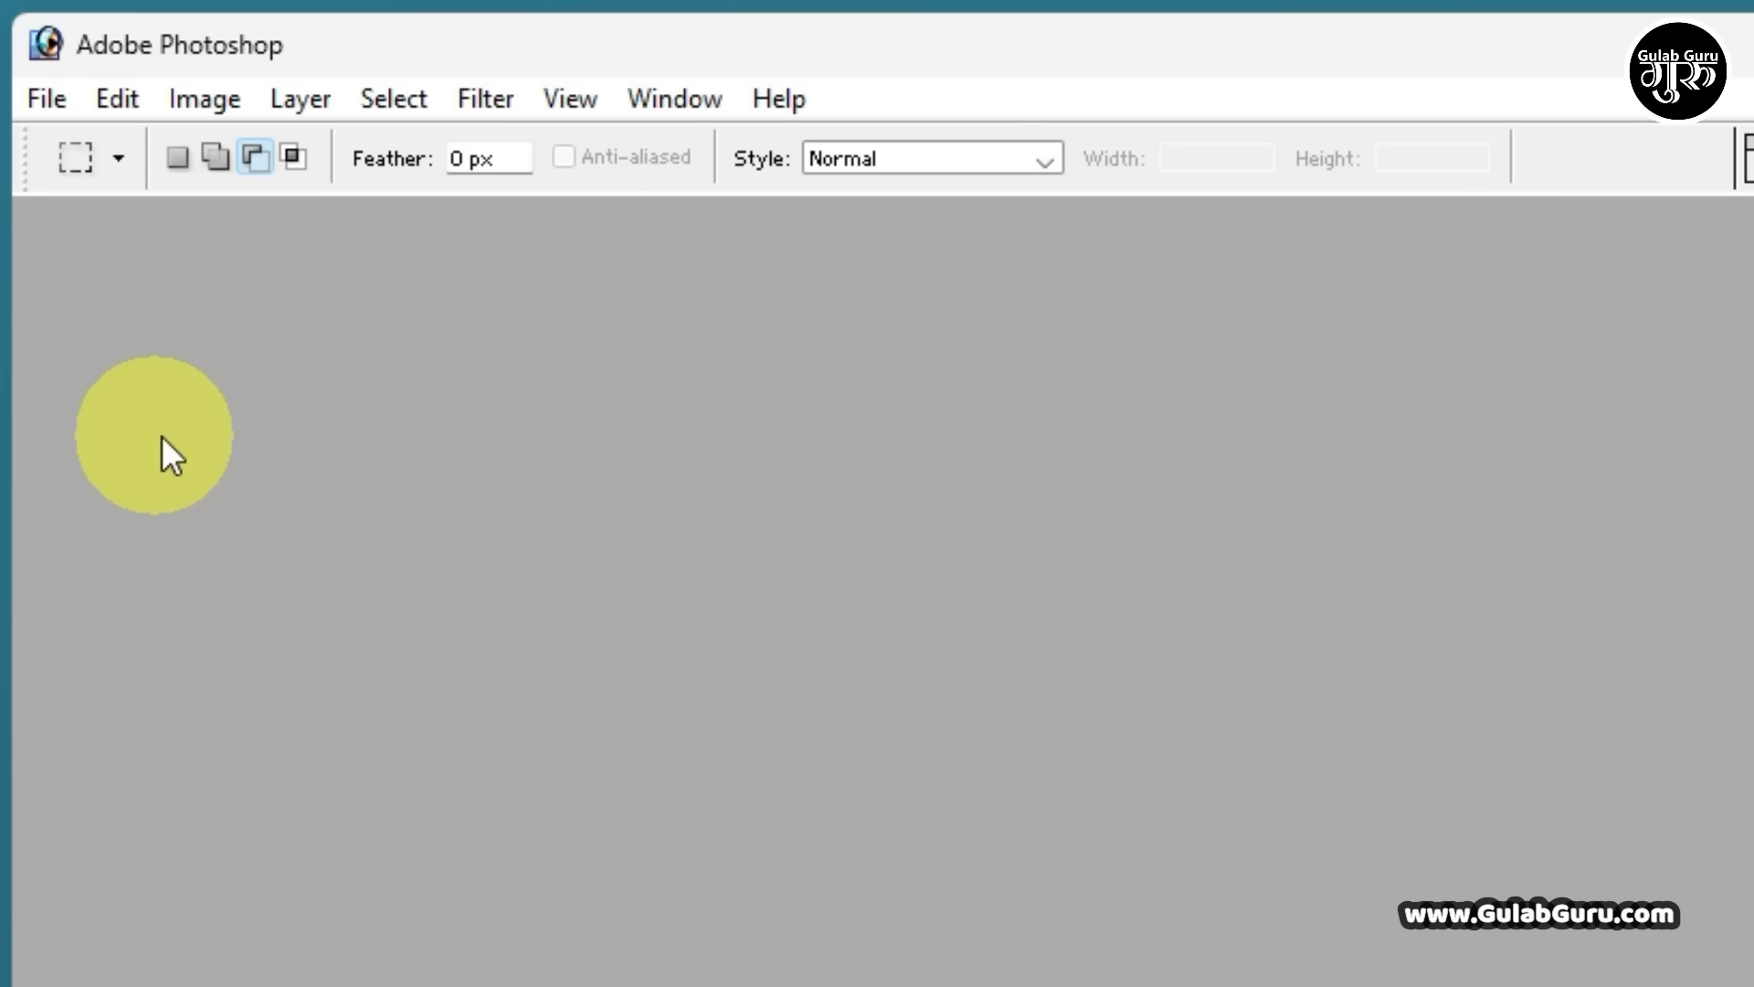
# Display the hidden toolbox, hide it once more and display it again
pyautogui.click(683, 100)
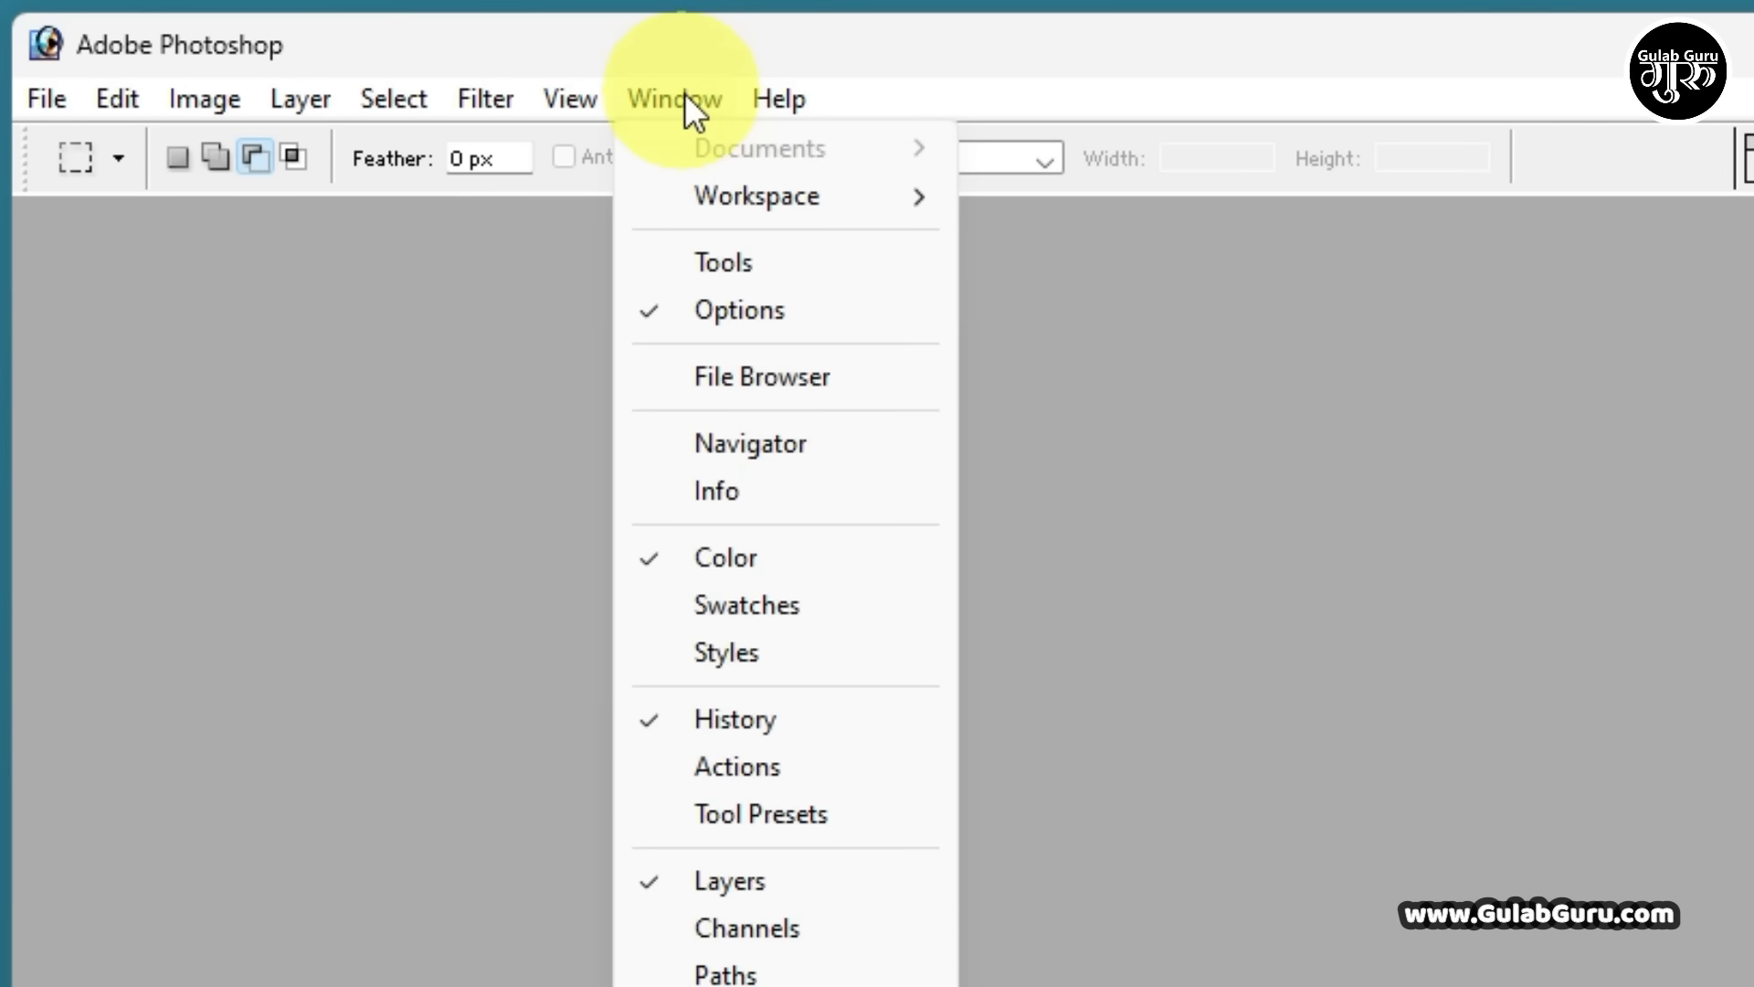
pyautogui.click(721, 262)
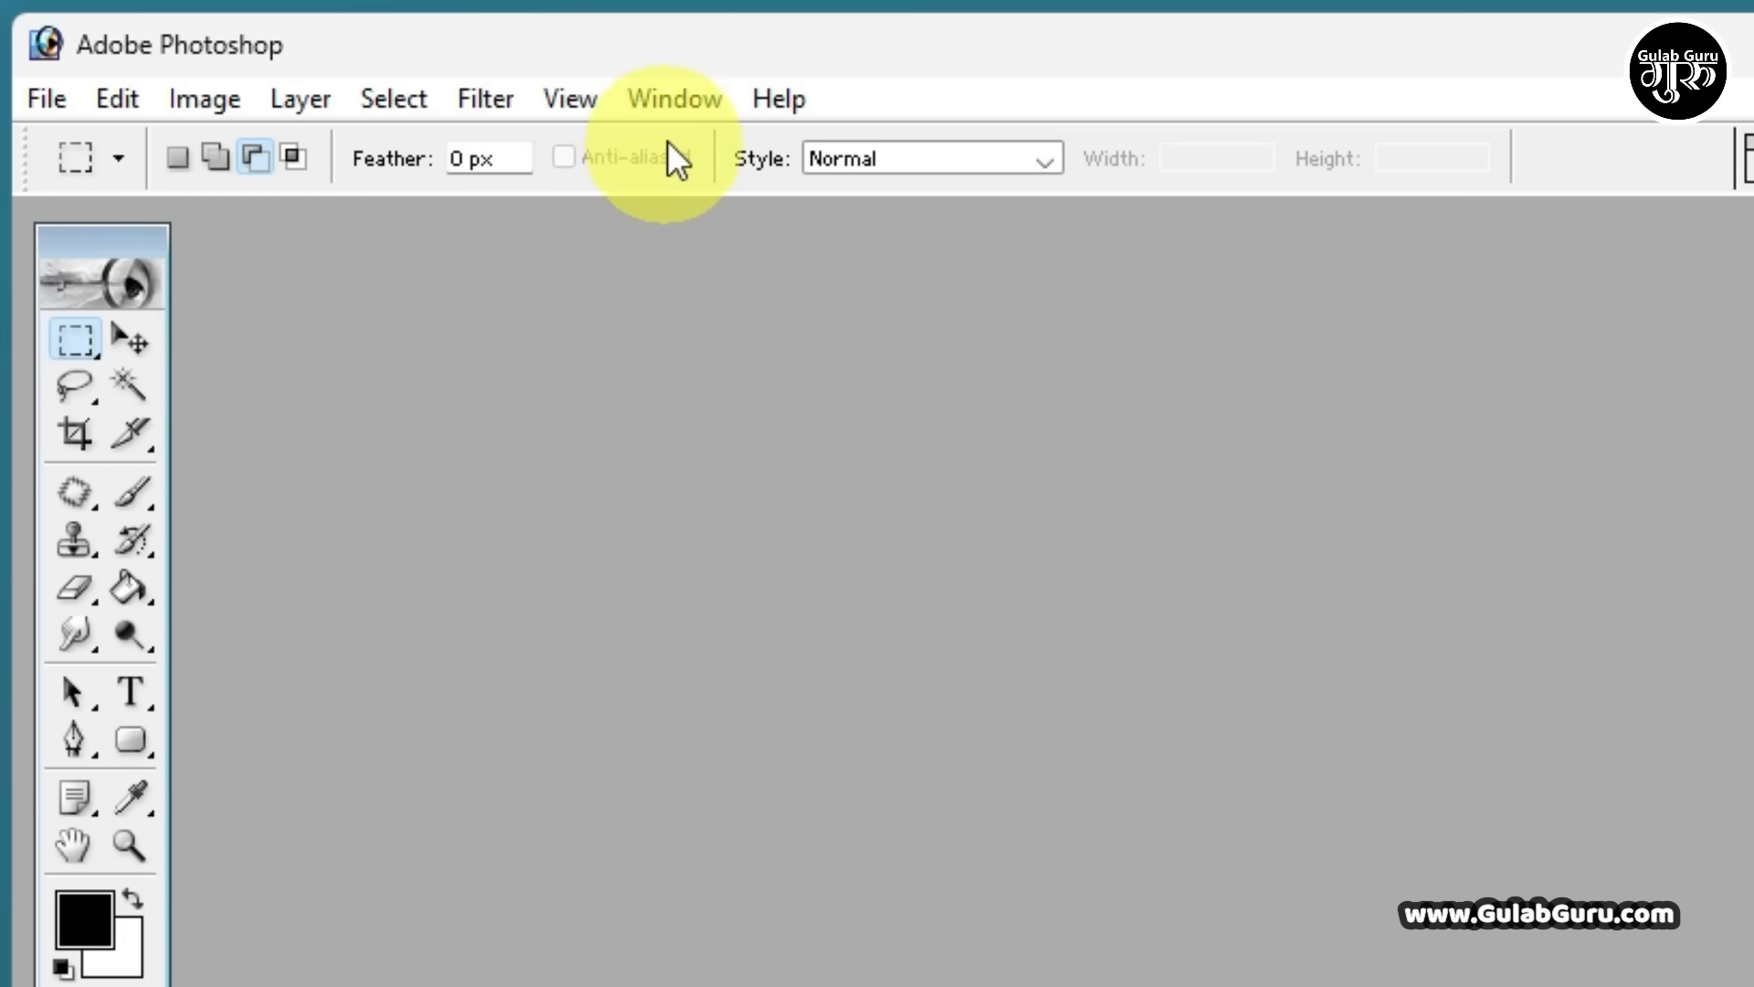
pyautogui.click(667, 98)
pyautogui.click(703, 265)
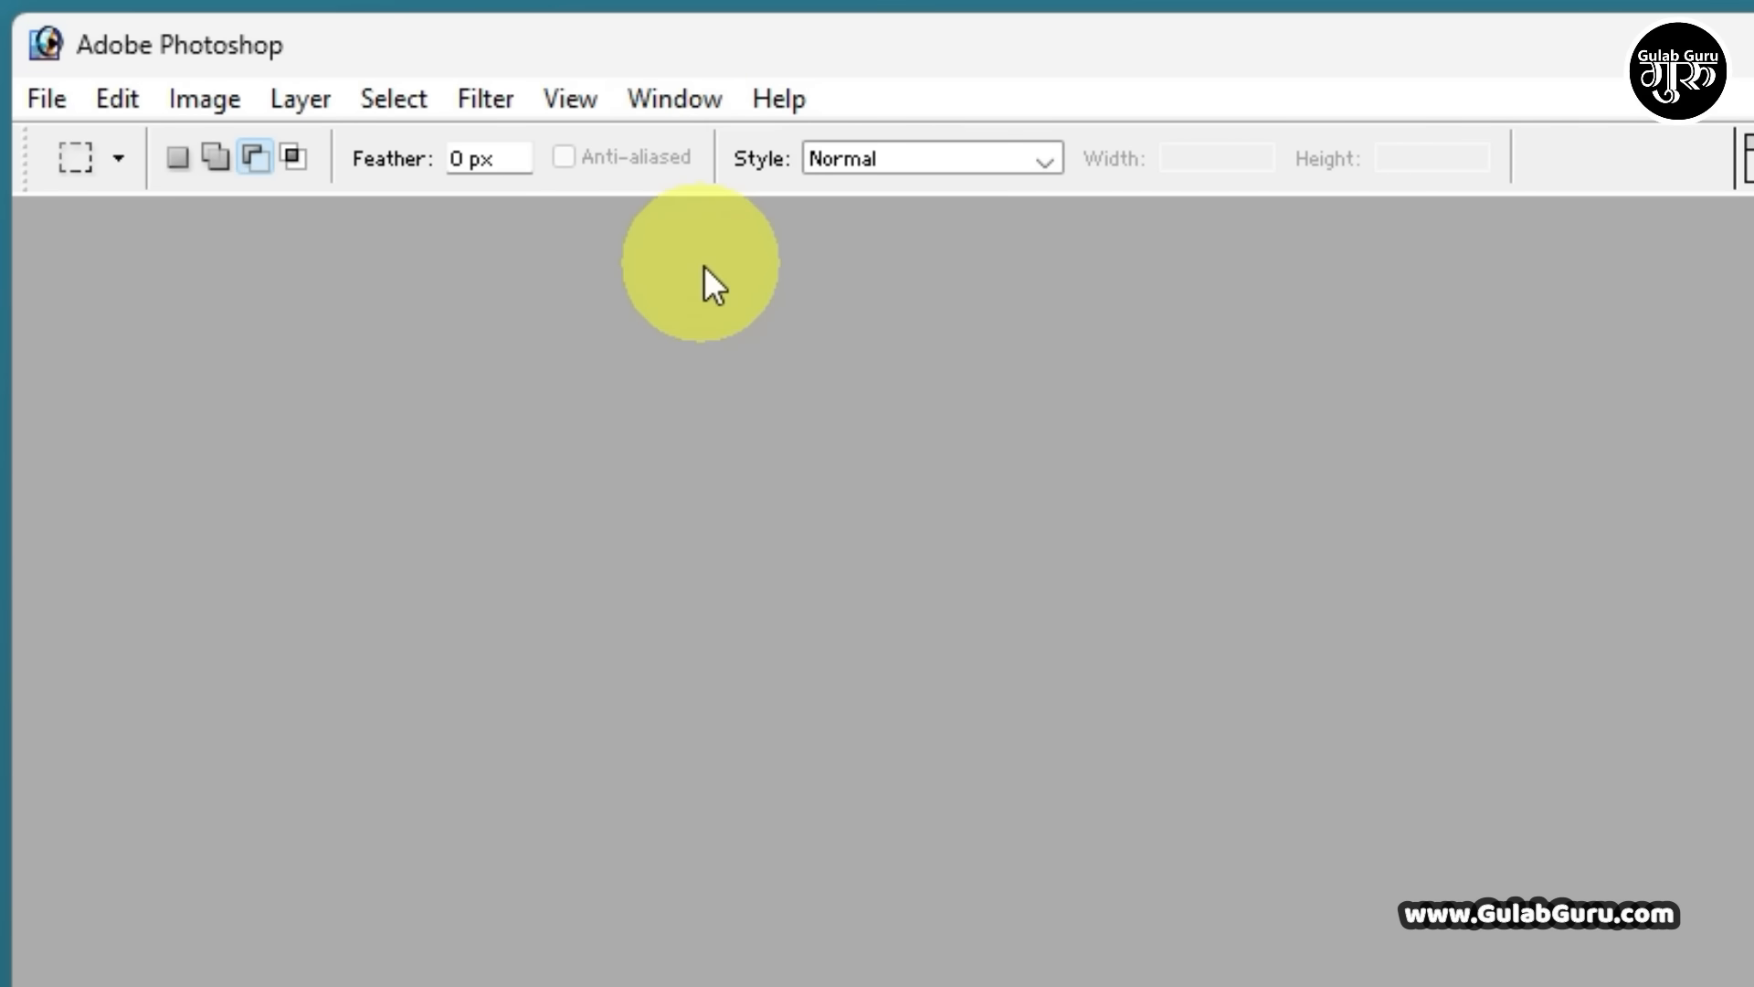
pyautogui.click(680, 102)
pyautogui.click(691, 260)
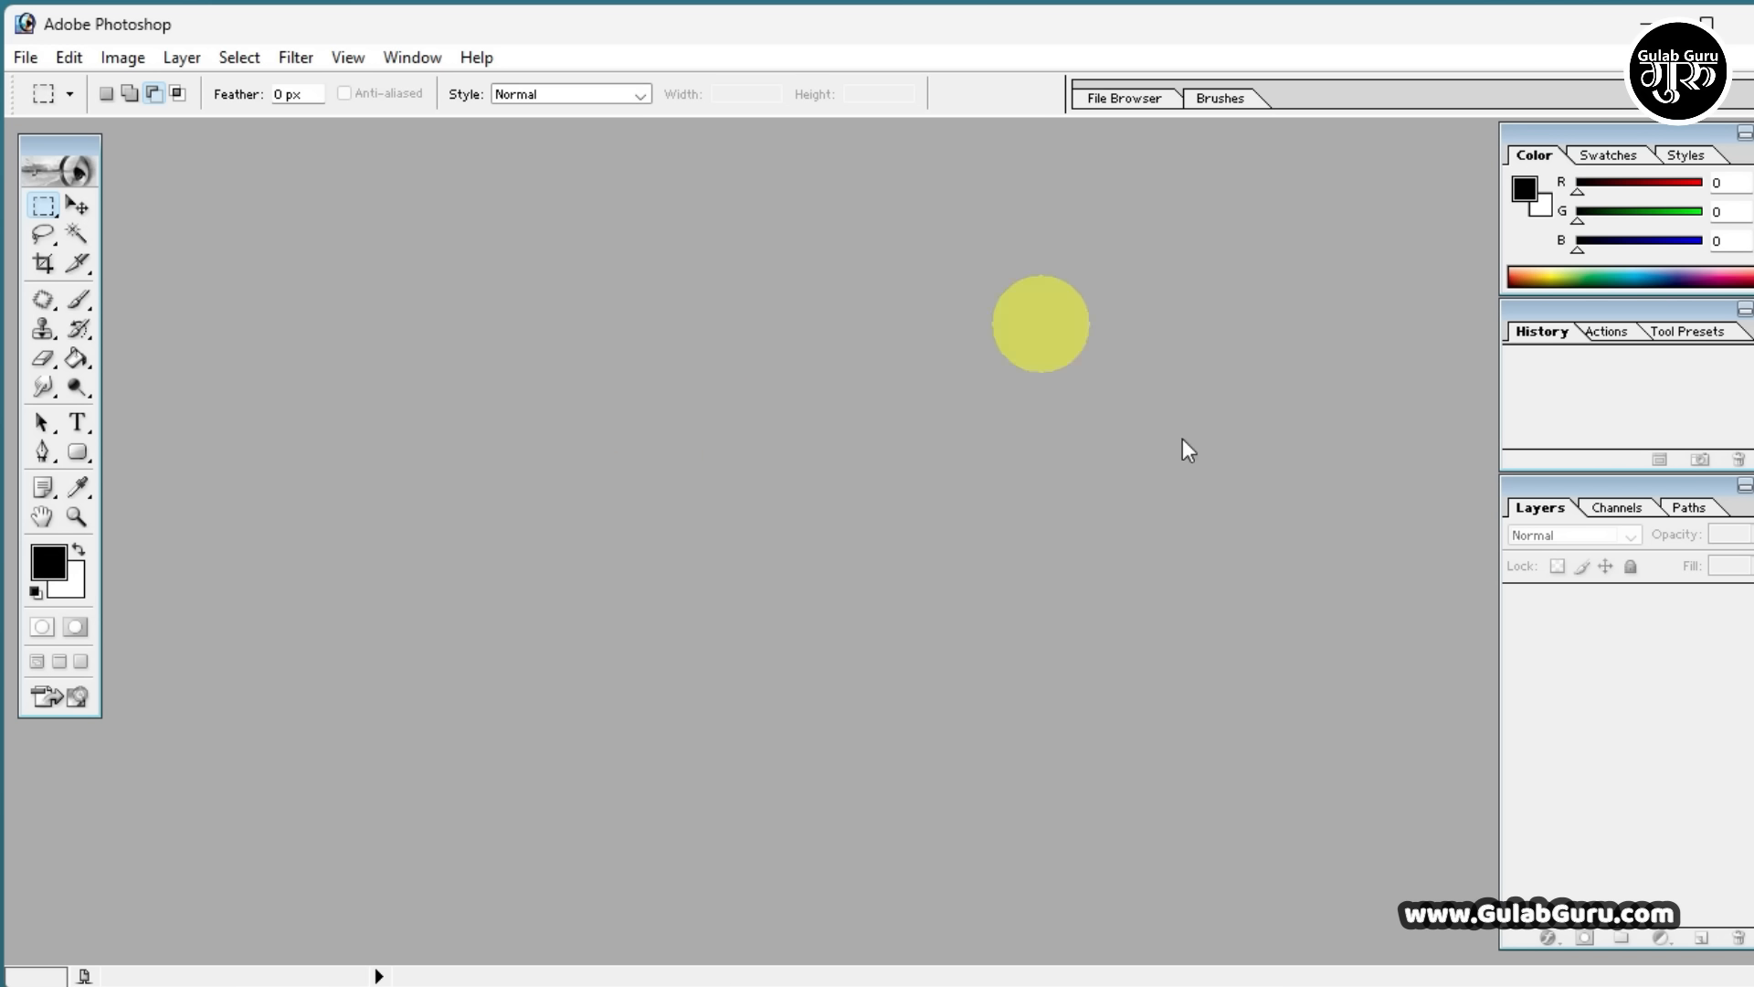
pyautogui.doubleClick(792, 435)
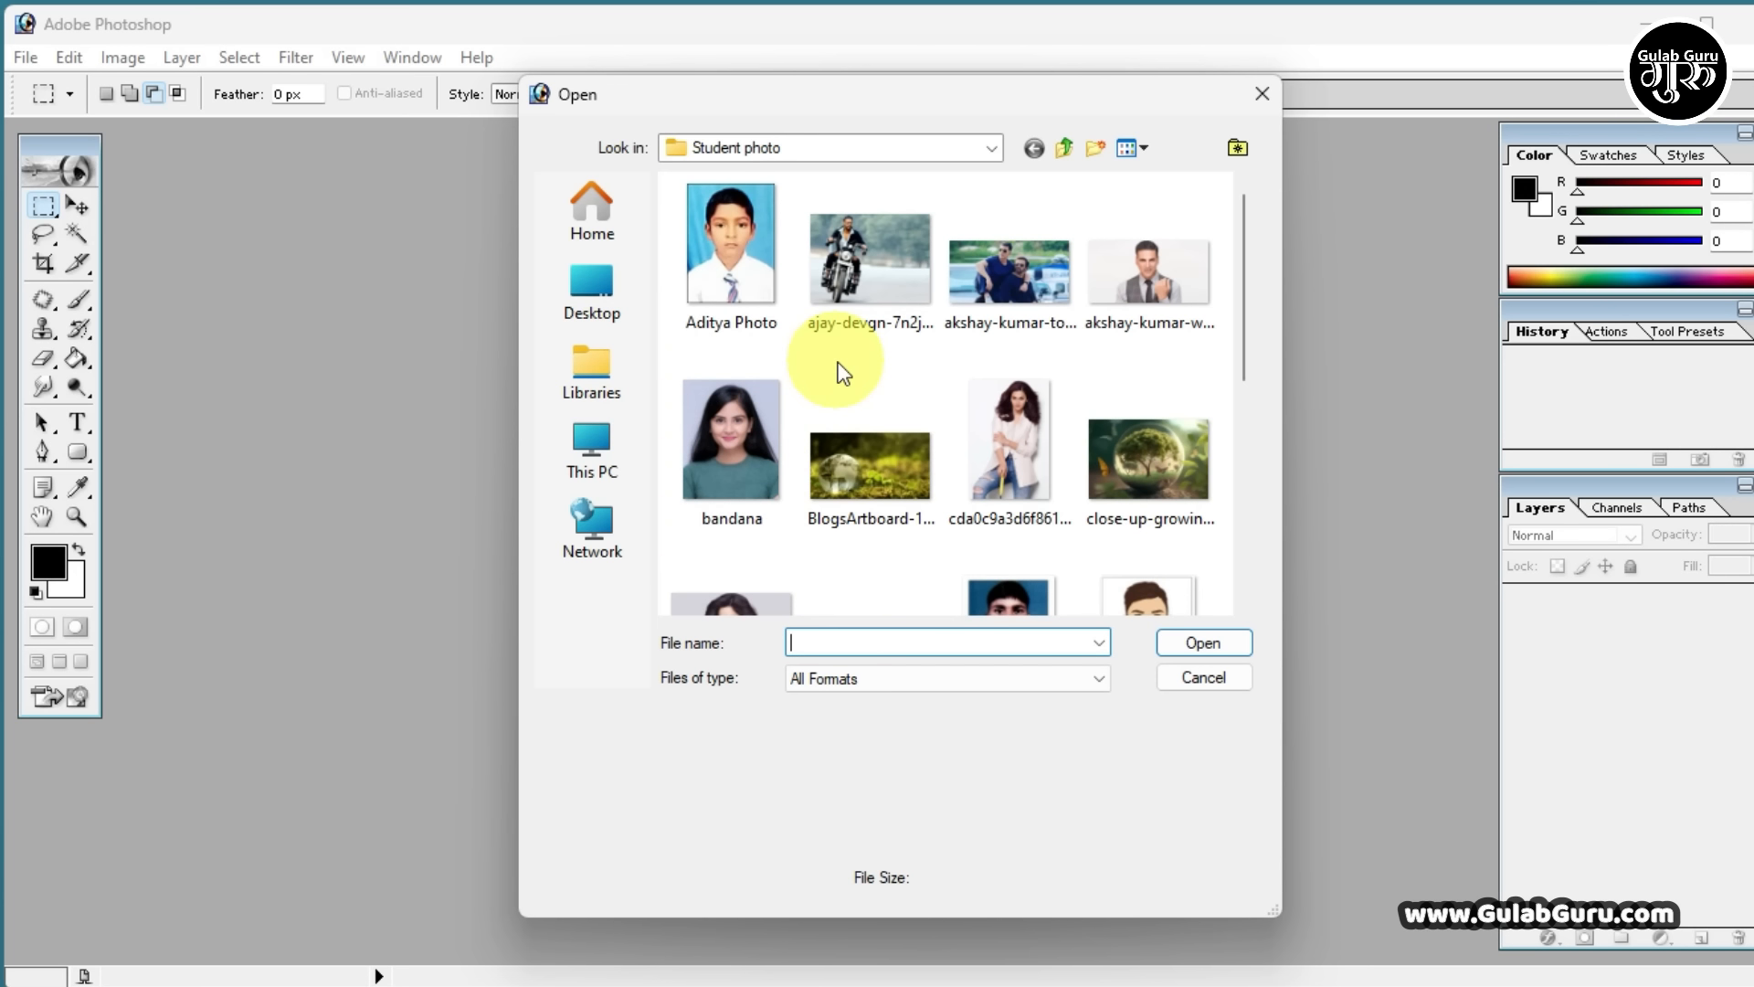
pyautogui.scroll(-3, 965, 363)
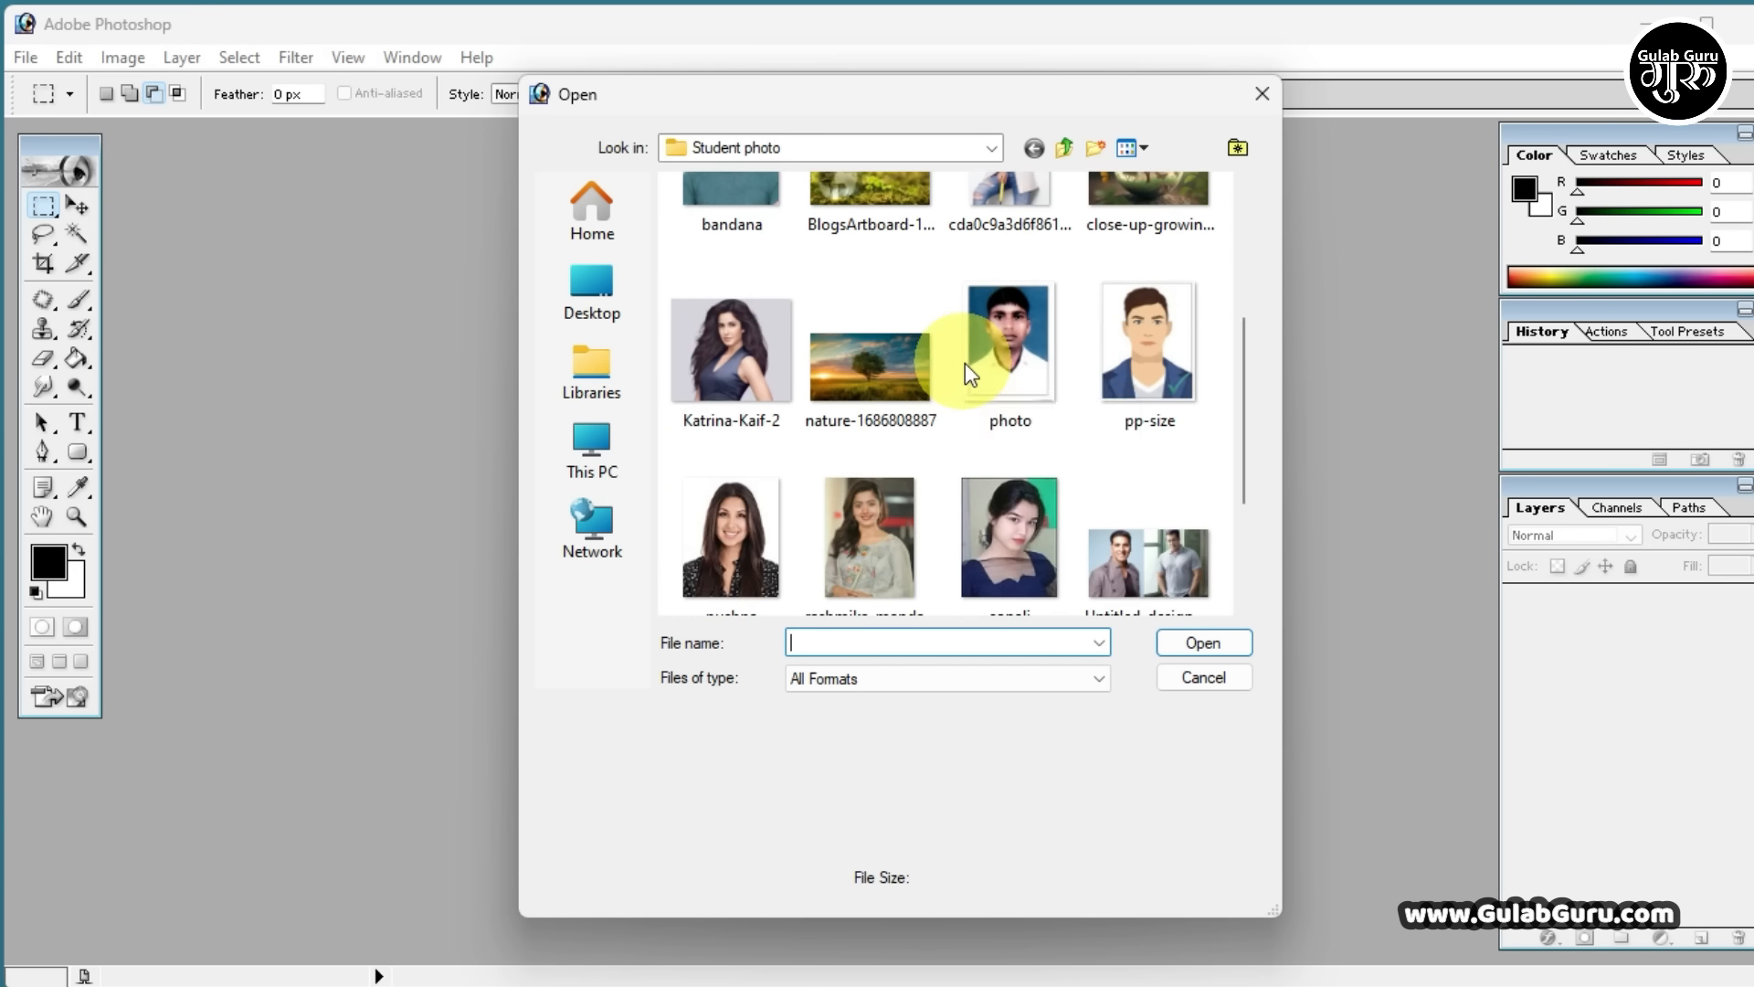
pyautogui.scroll(-3, 965, 363)
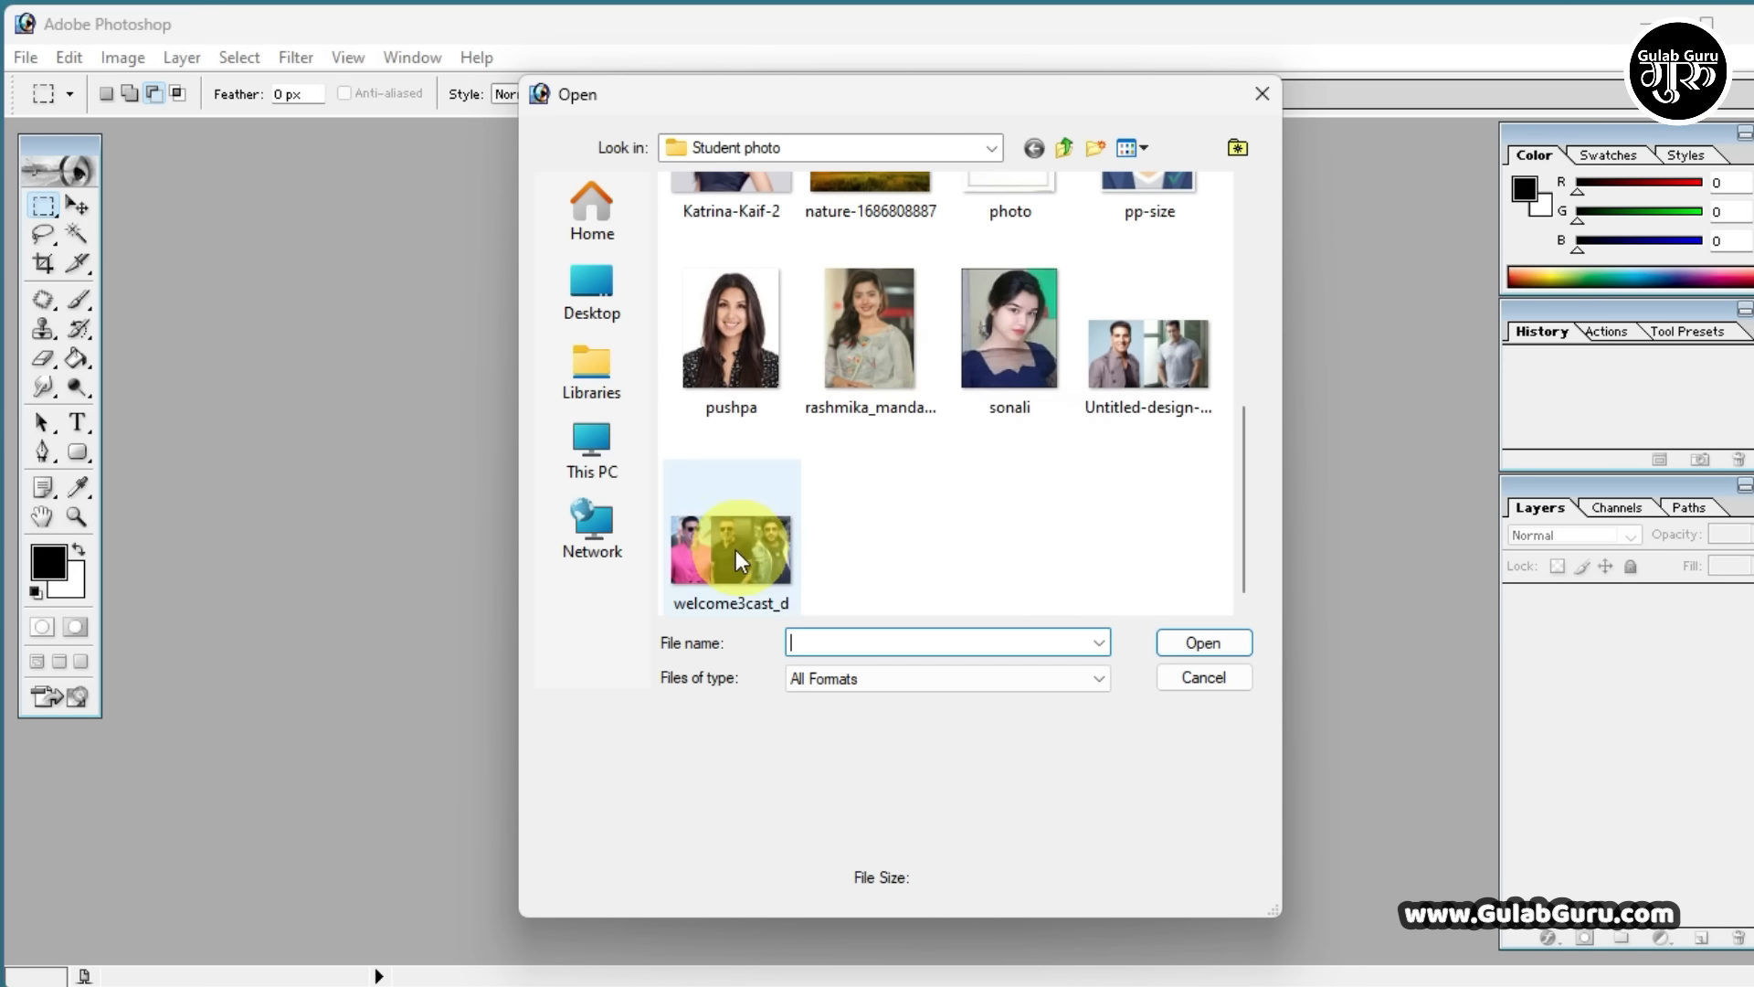
pyautogui.scroll(6, 992, 481)
pyautogui.scroll(-3, 992, 481)
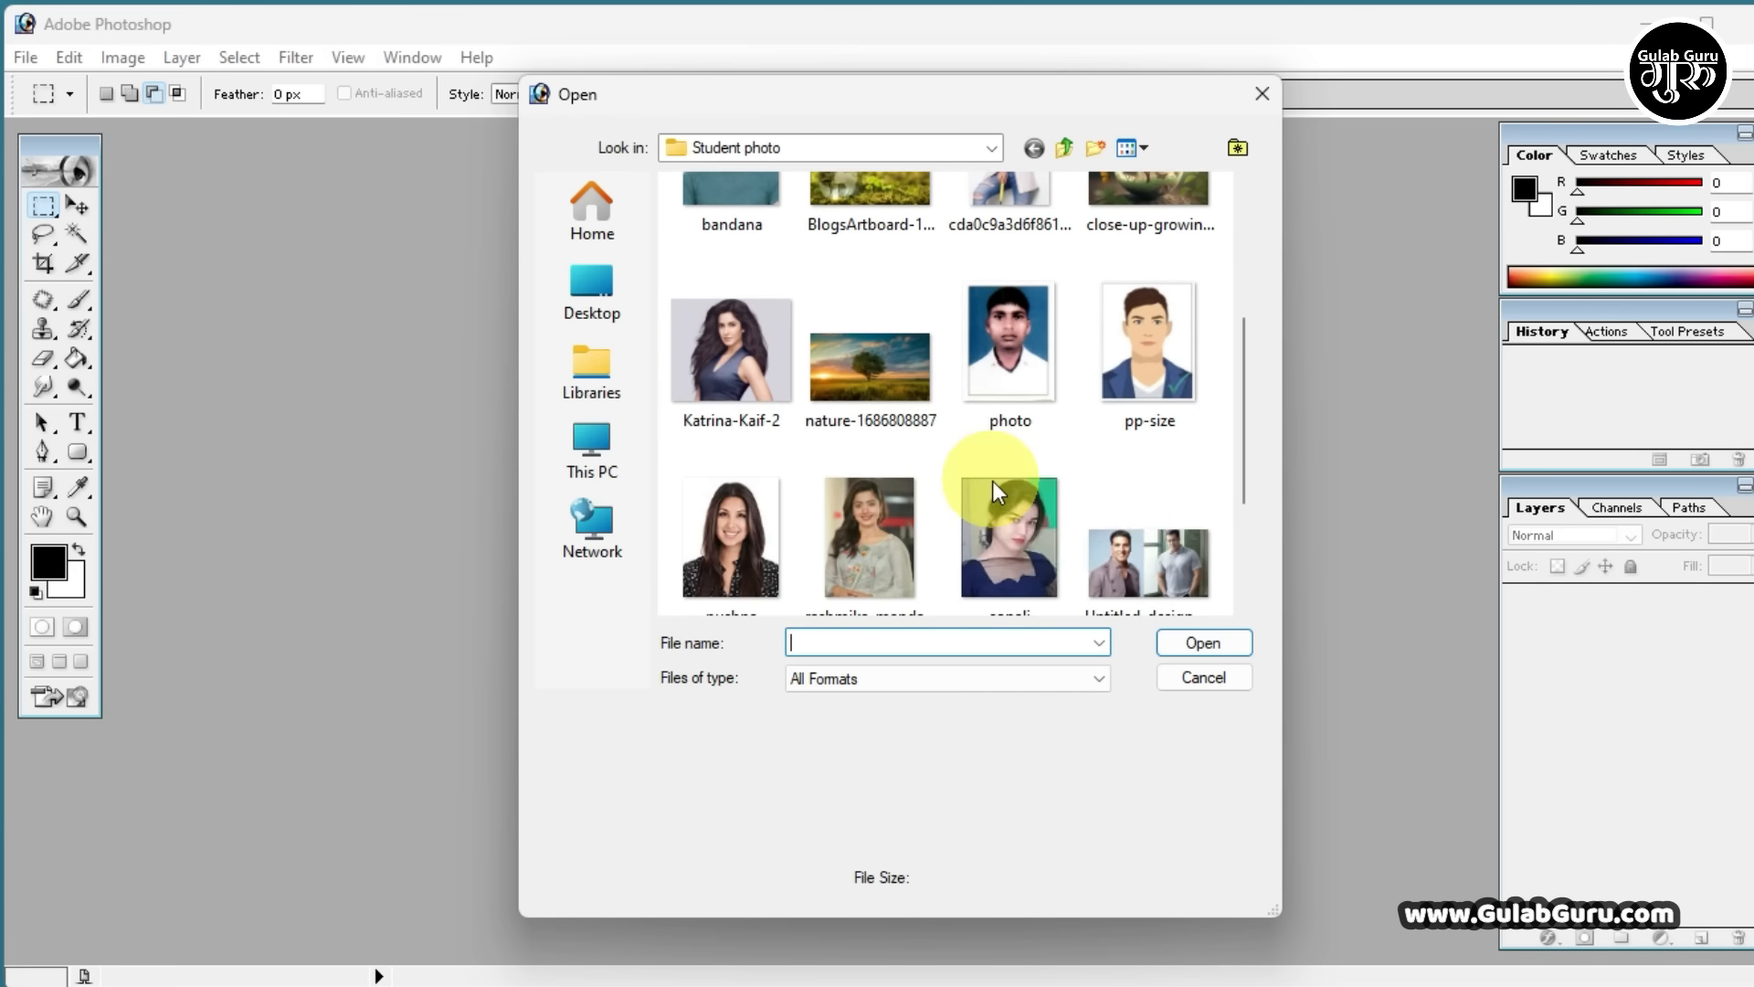
pyautogui.click(851, 369)
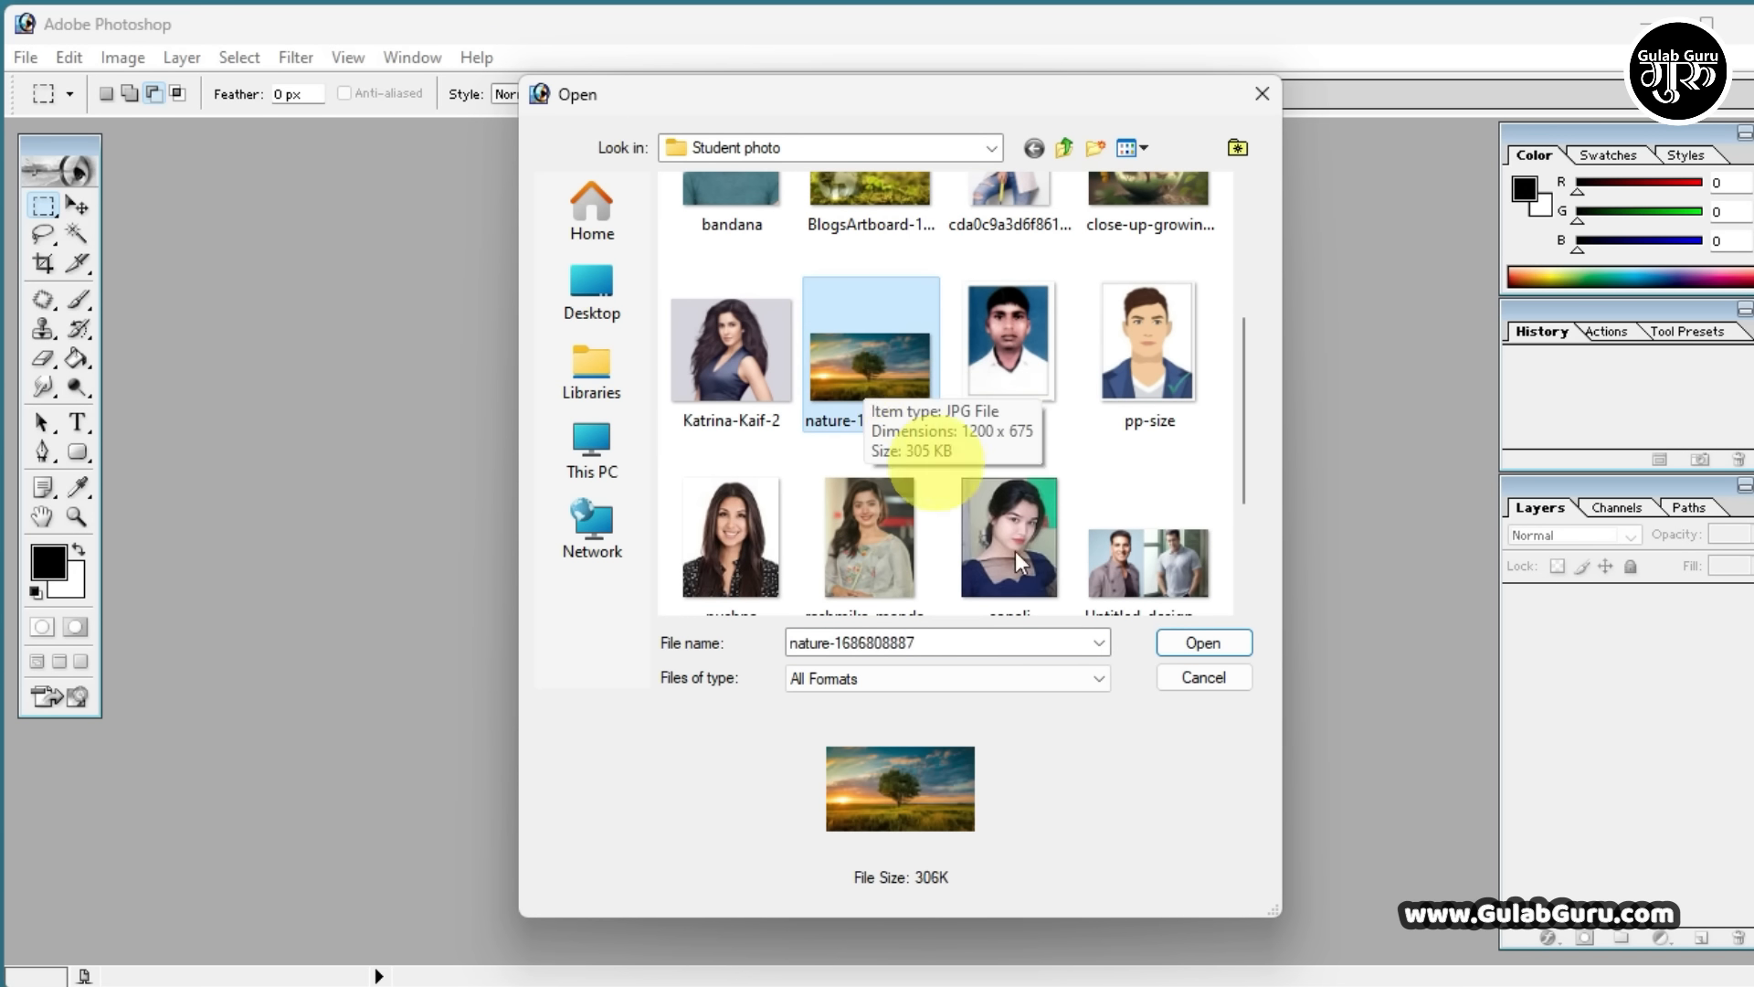
pyautogui.click(1202, 641)
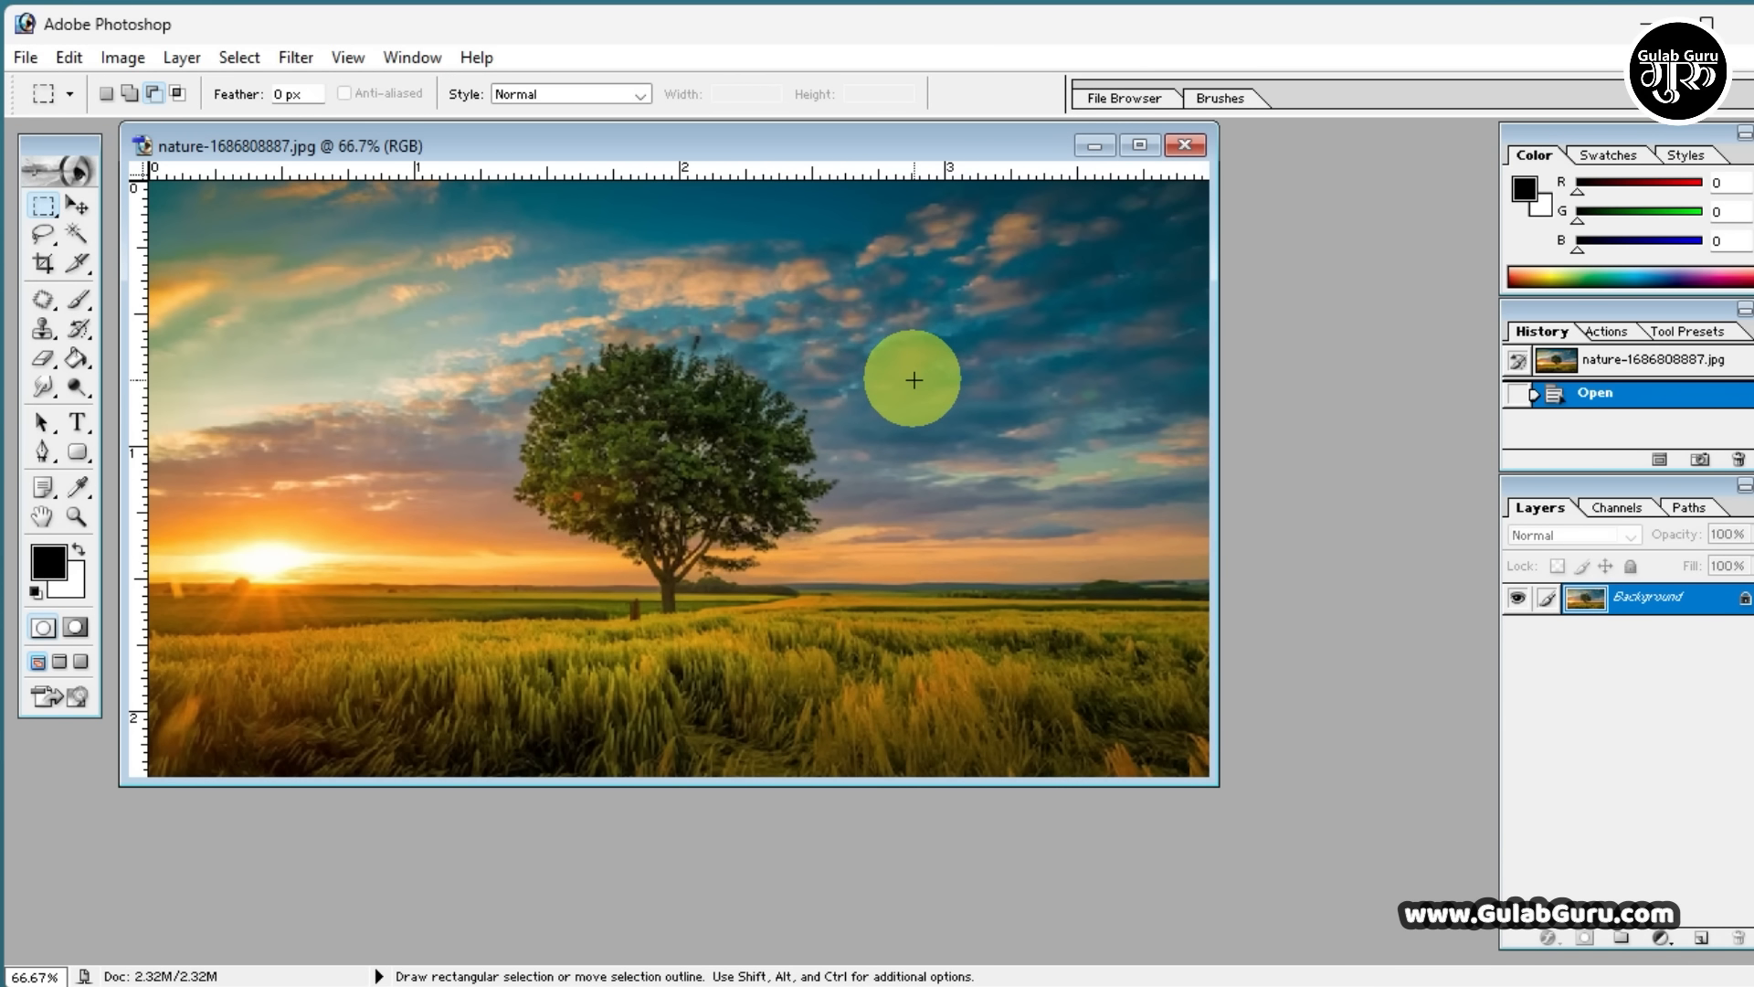
pyautogui.click(1185, 145)
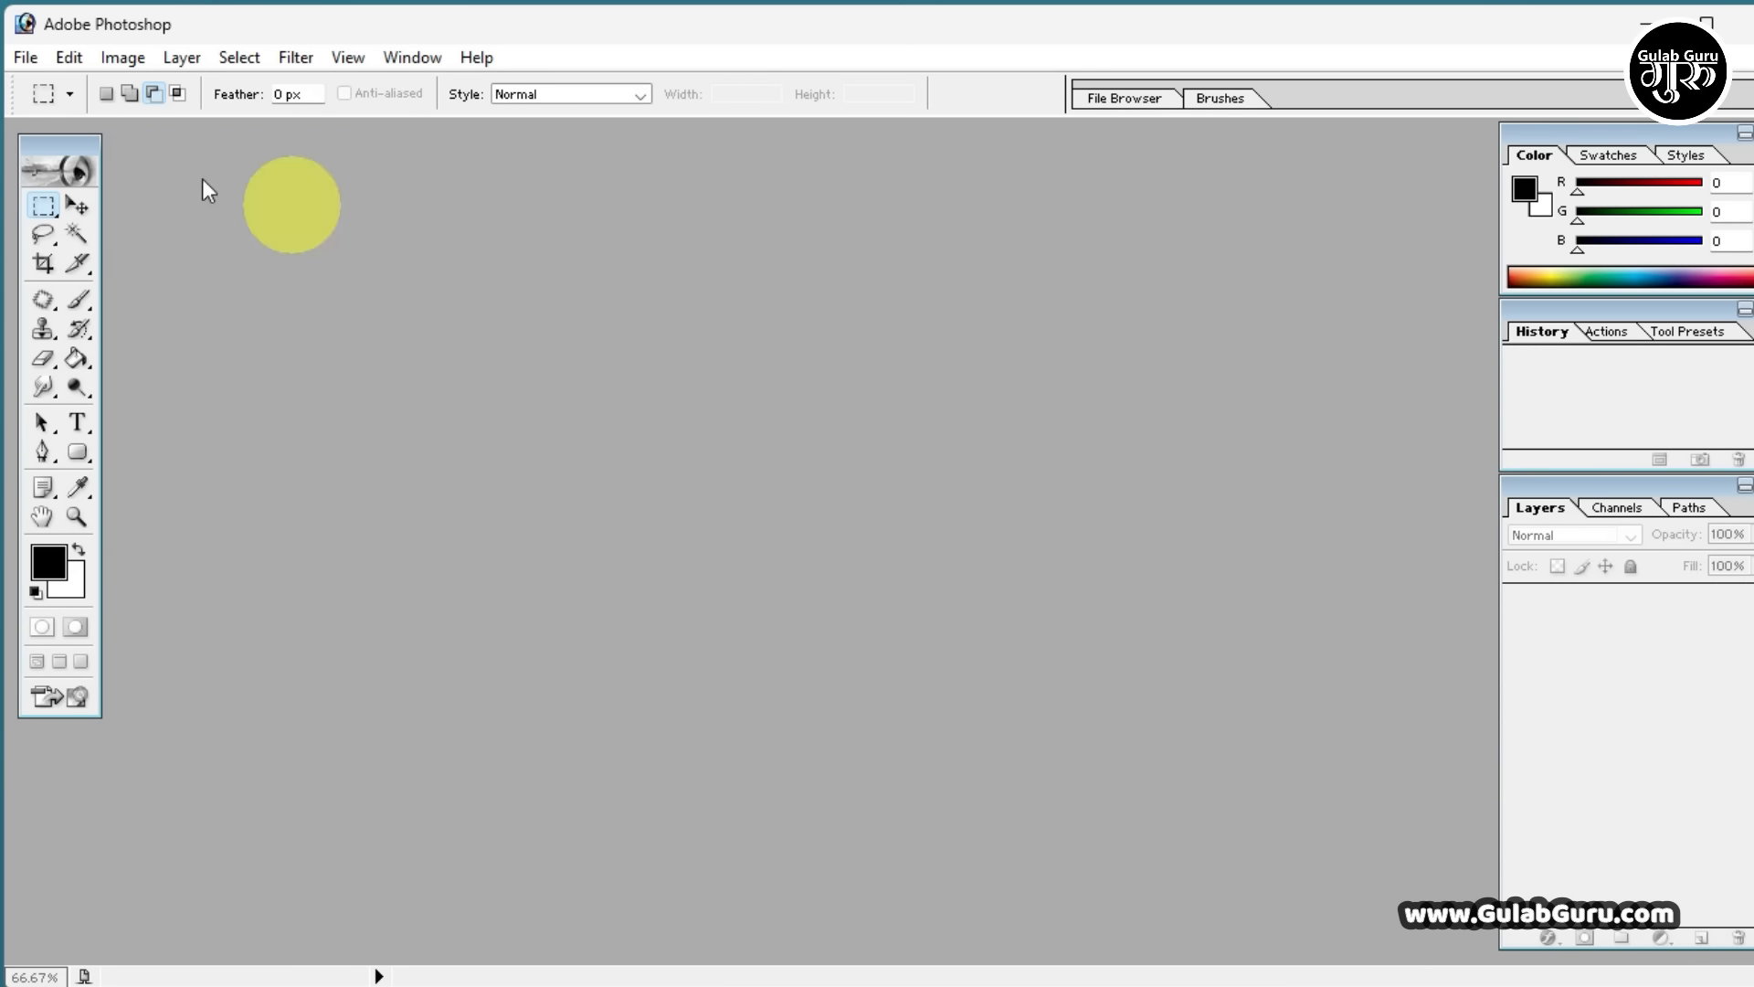
pyautogui.click(28, 60)
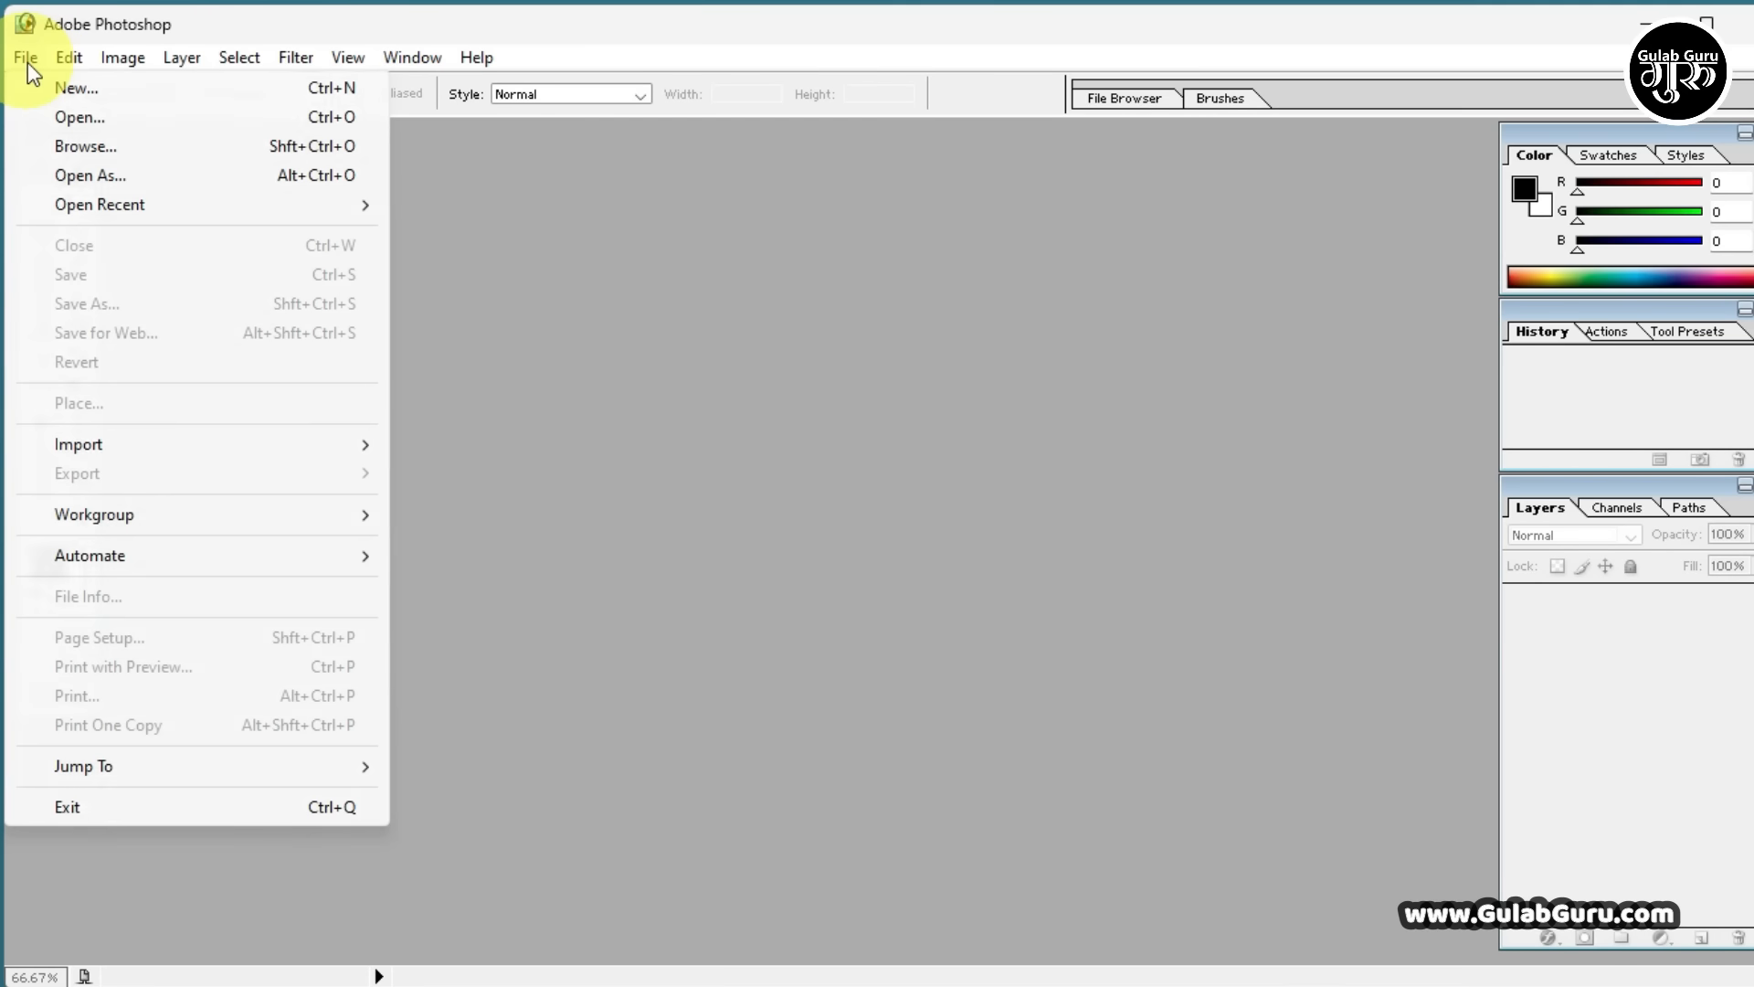
pyautogui.click(74, 118)
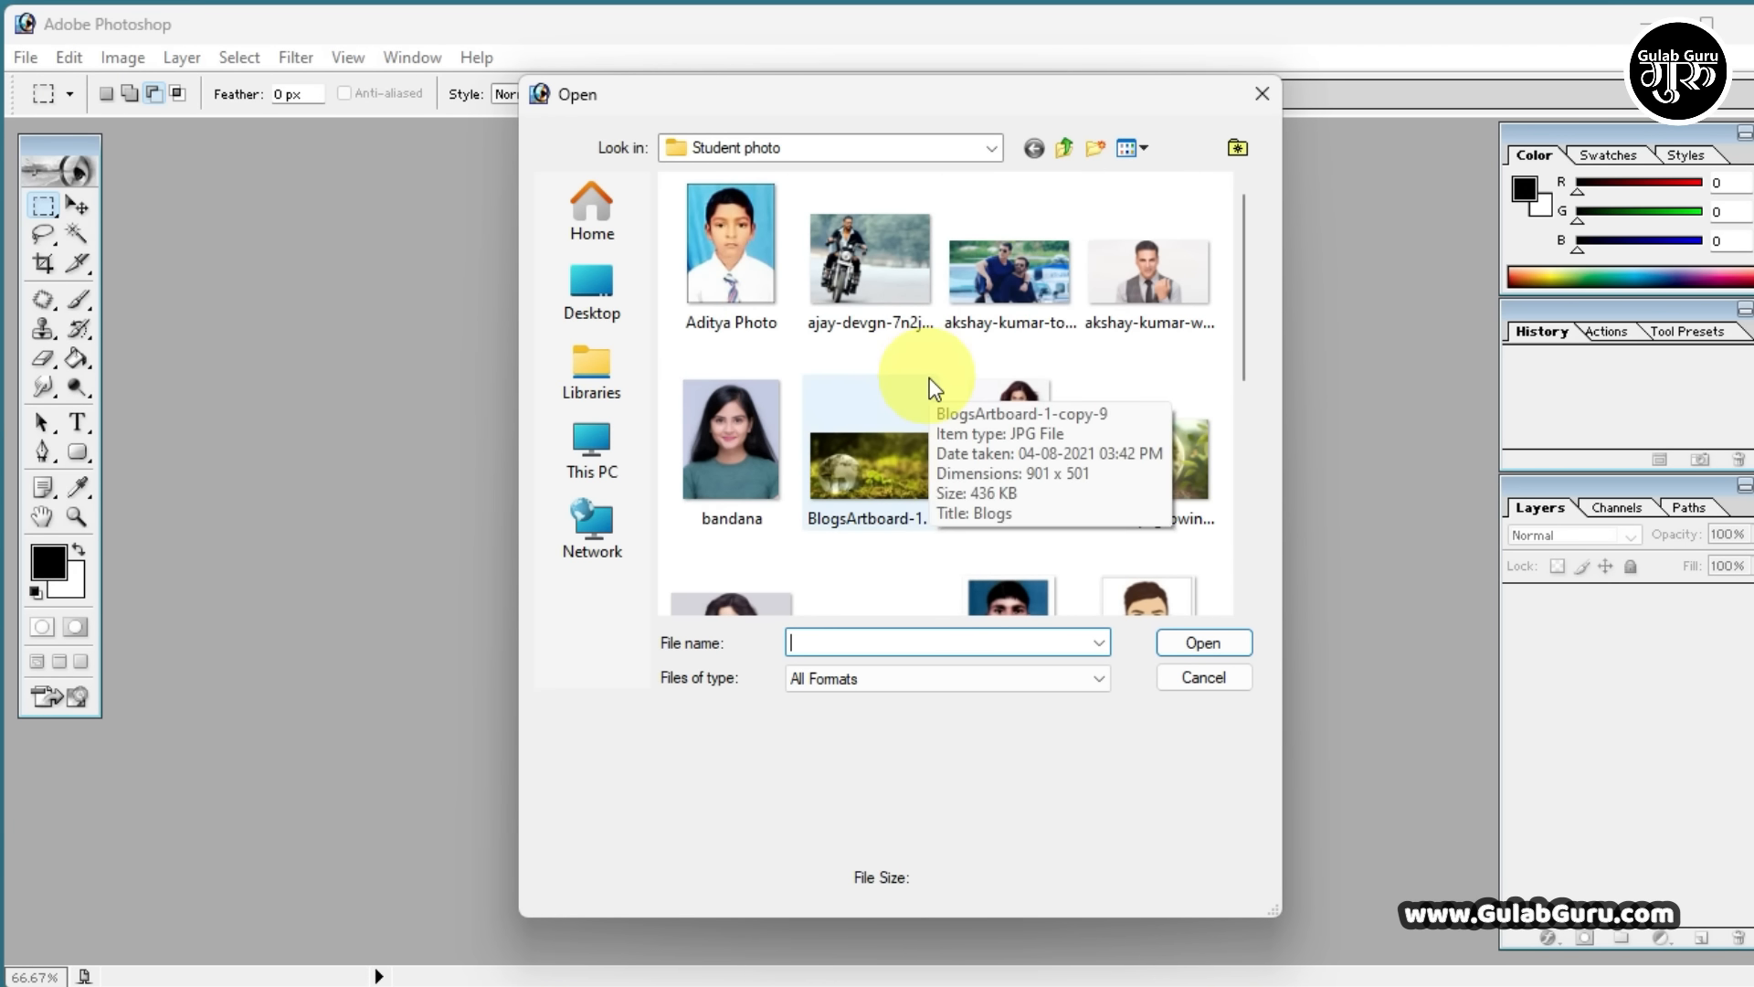
pyautogui.scroll(-3, 929, 377)
pyautogui.click(870, 358)
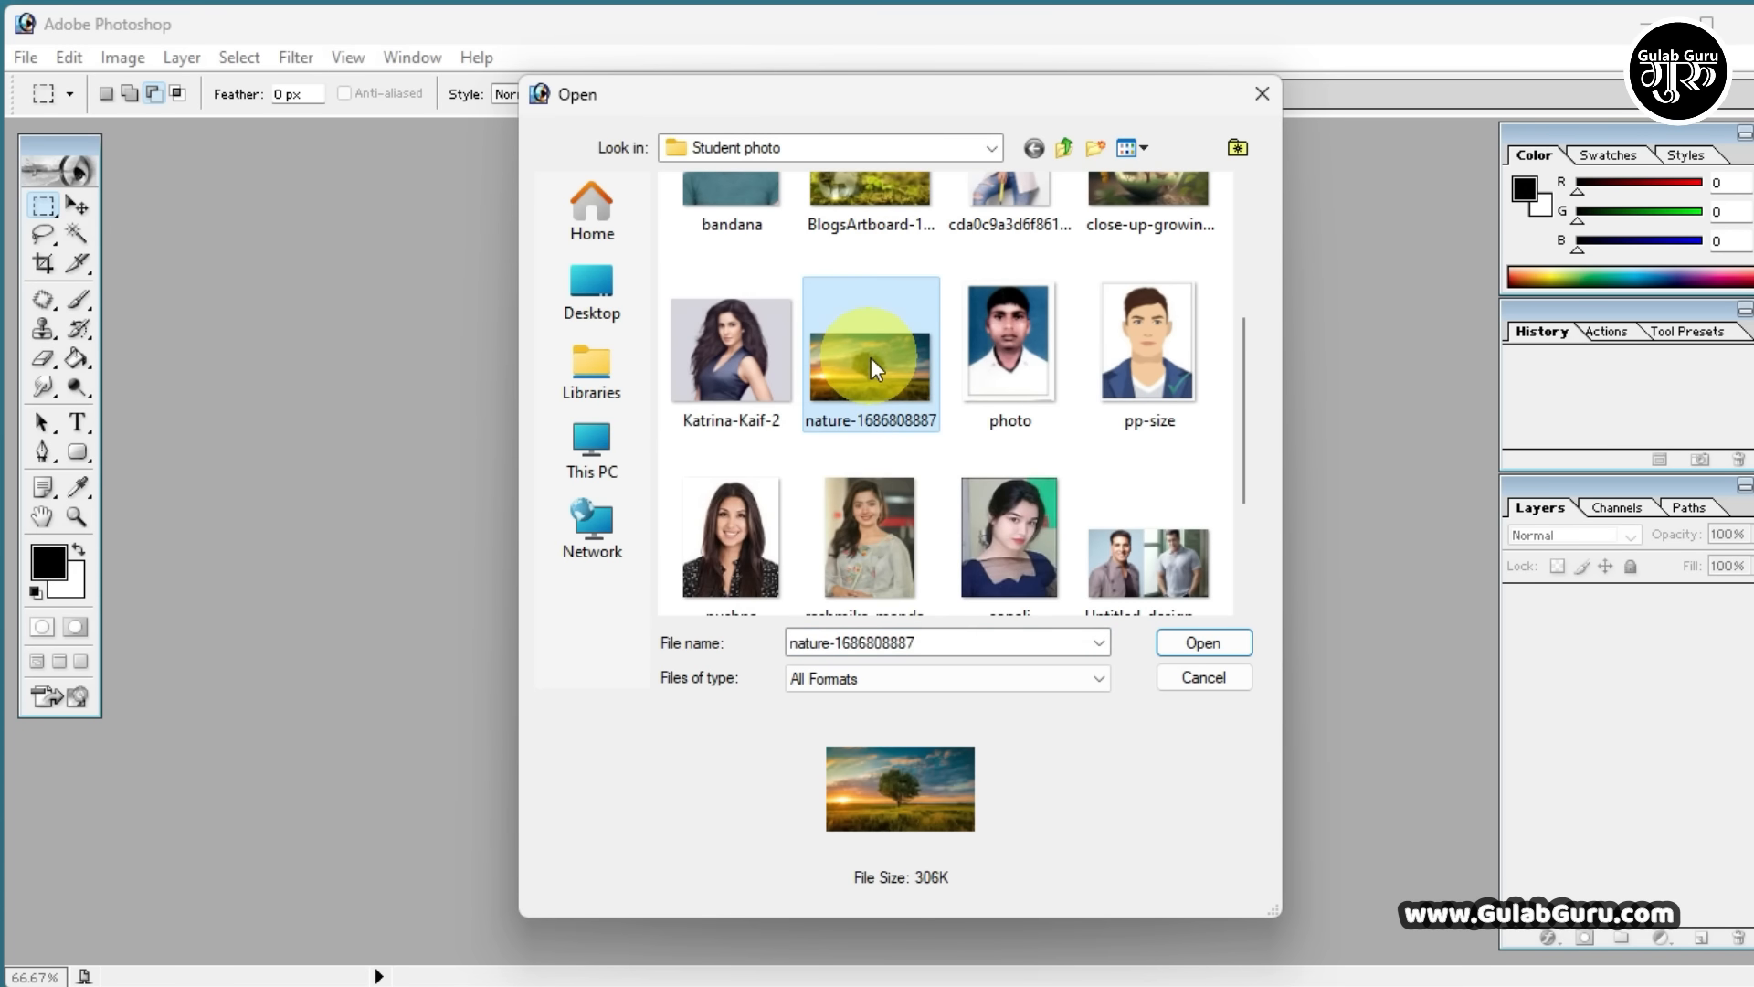
pyautogui.click(1204, 644)
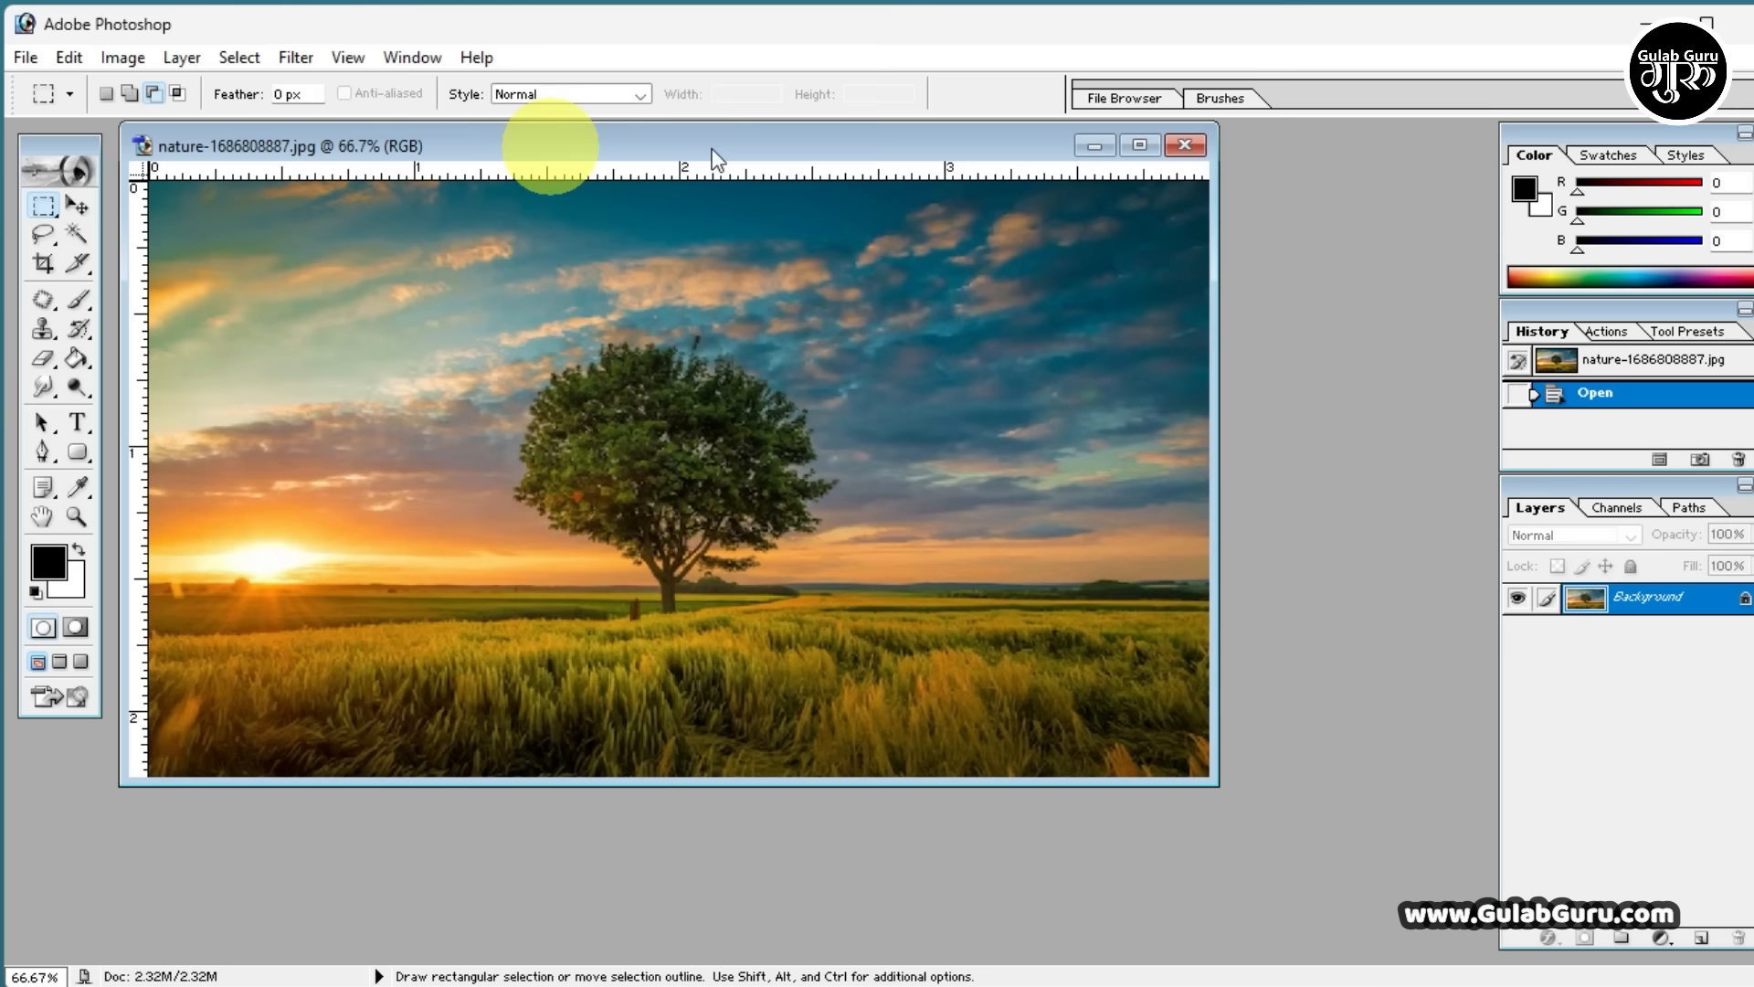
# Minimize the landscape image window and restore it, two times in a row
pyautogui.click(1096, 147)
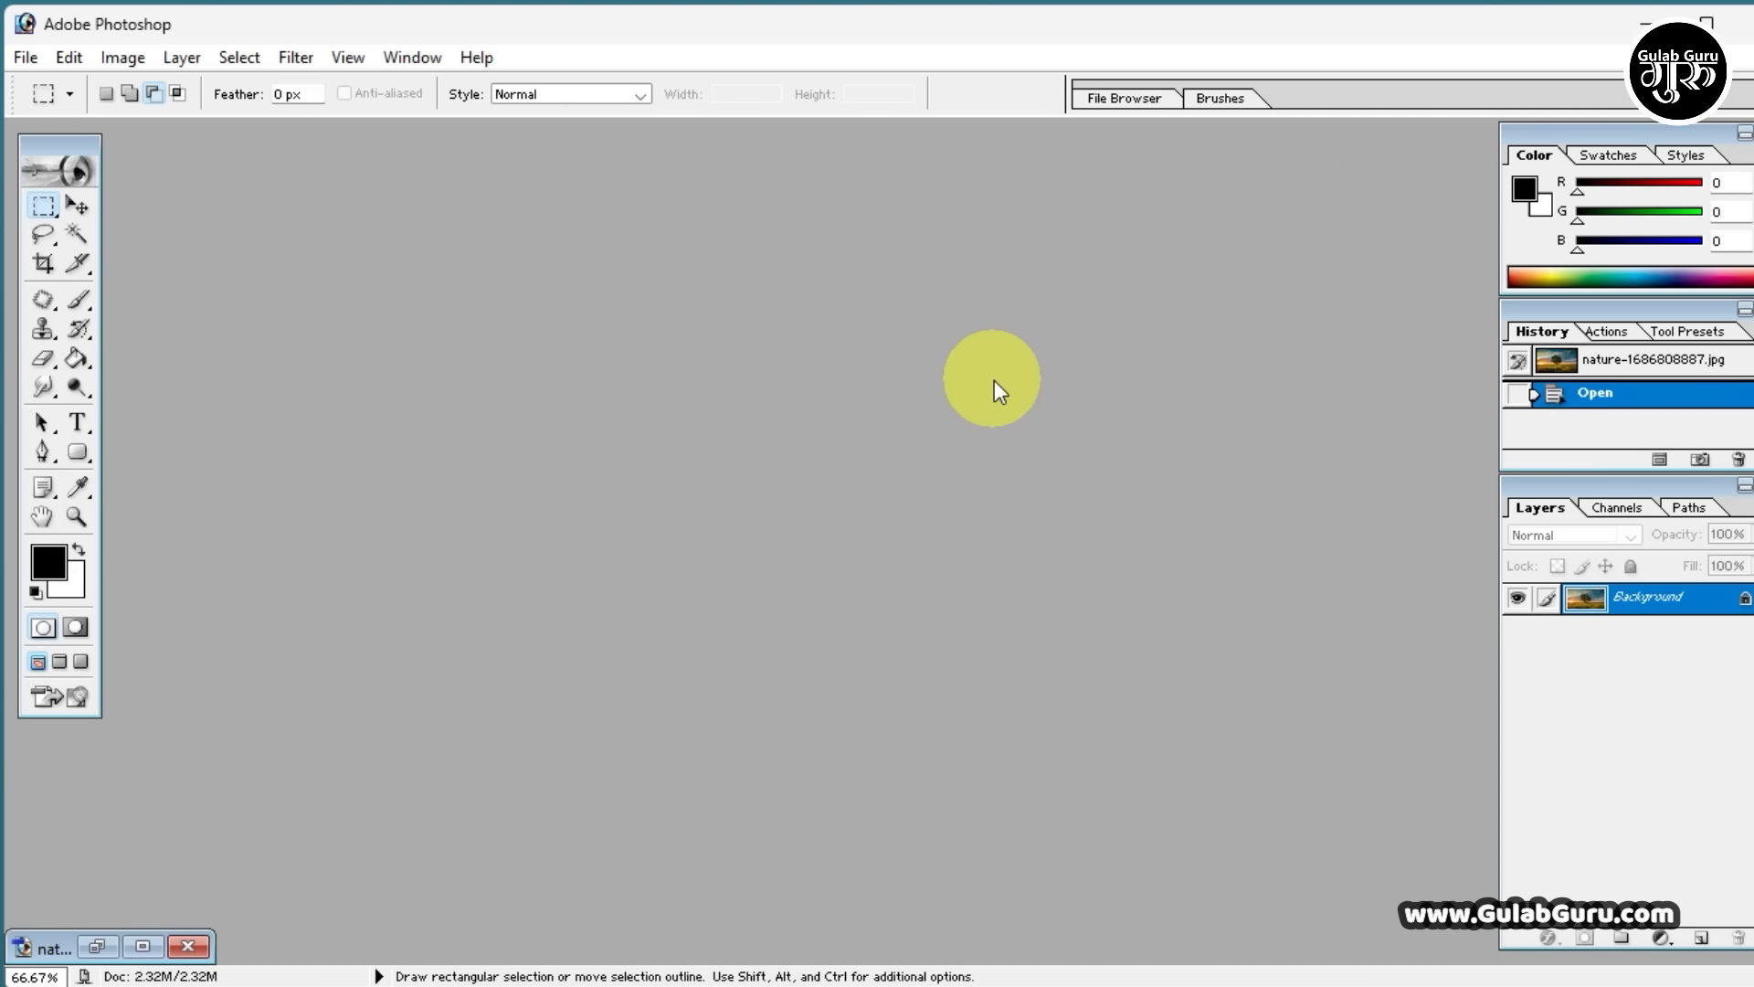
pyautogui.click(99, 947)
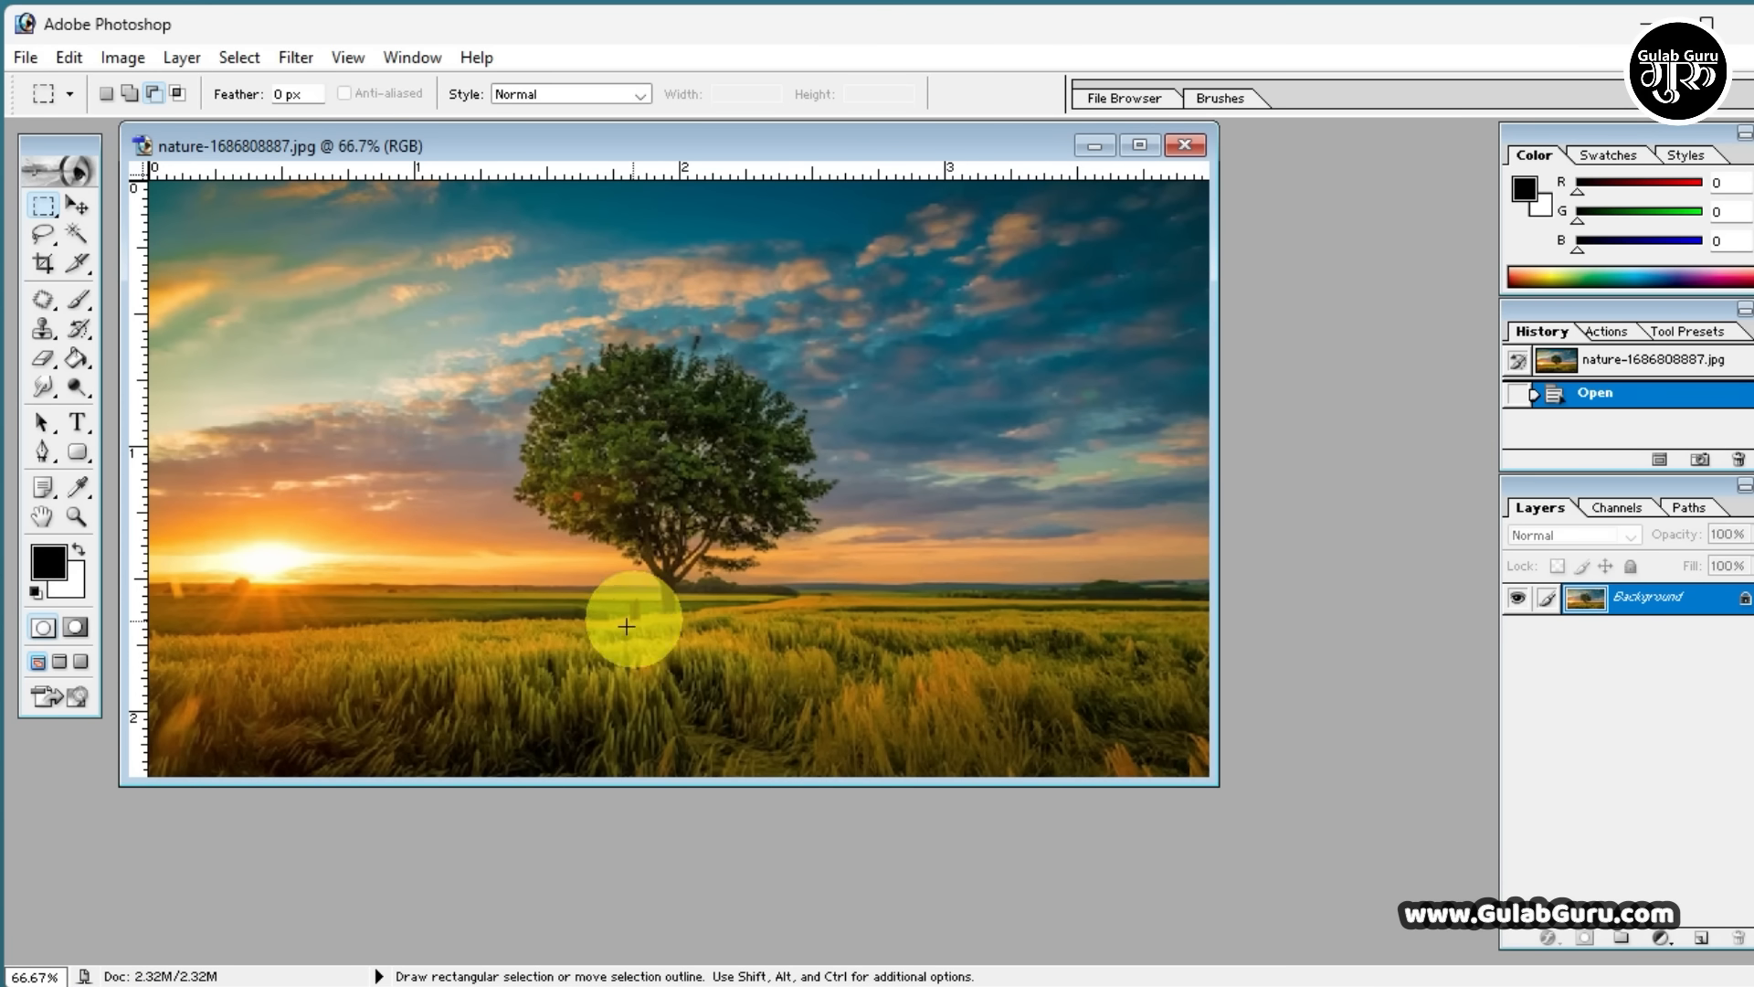
pyautogui.click(1094, 145)
pyautogui.click(96, 945)
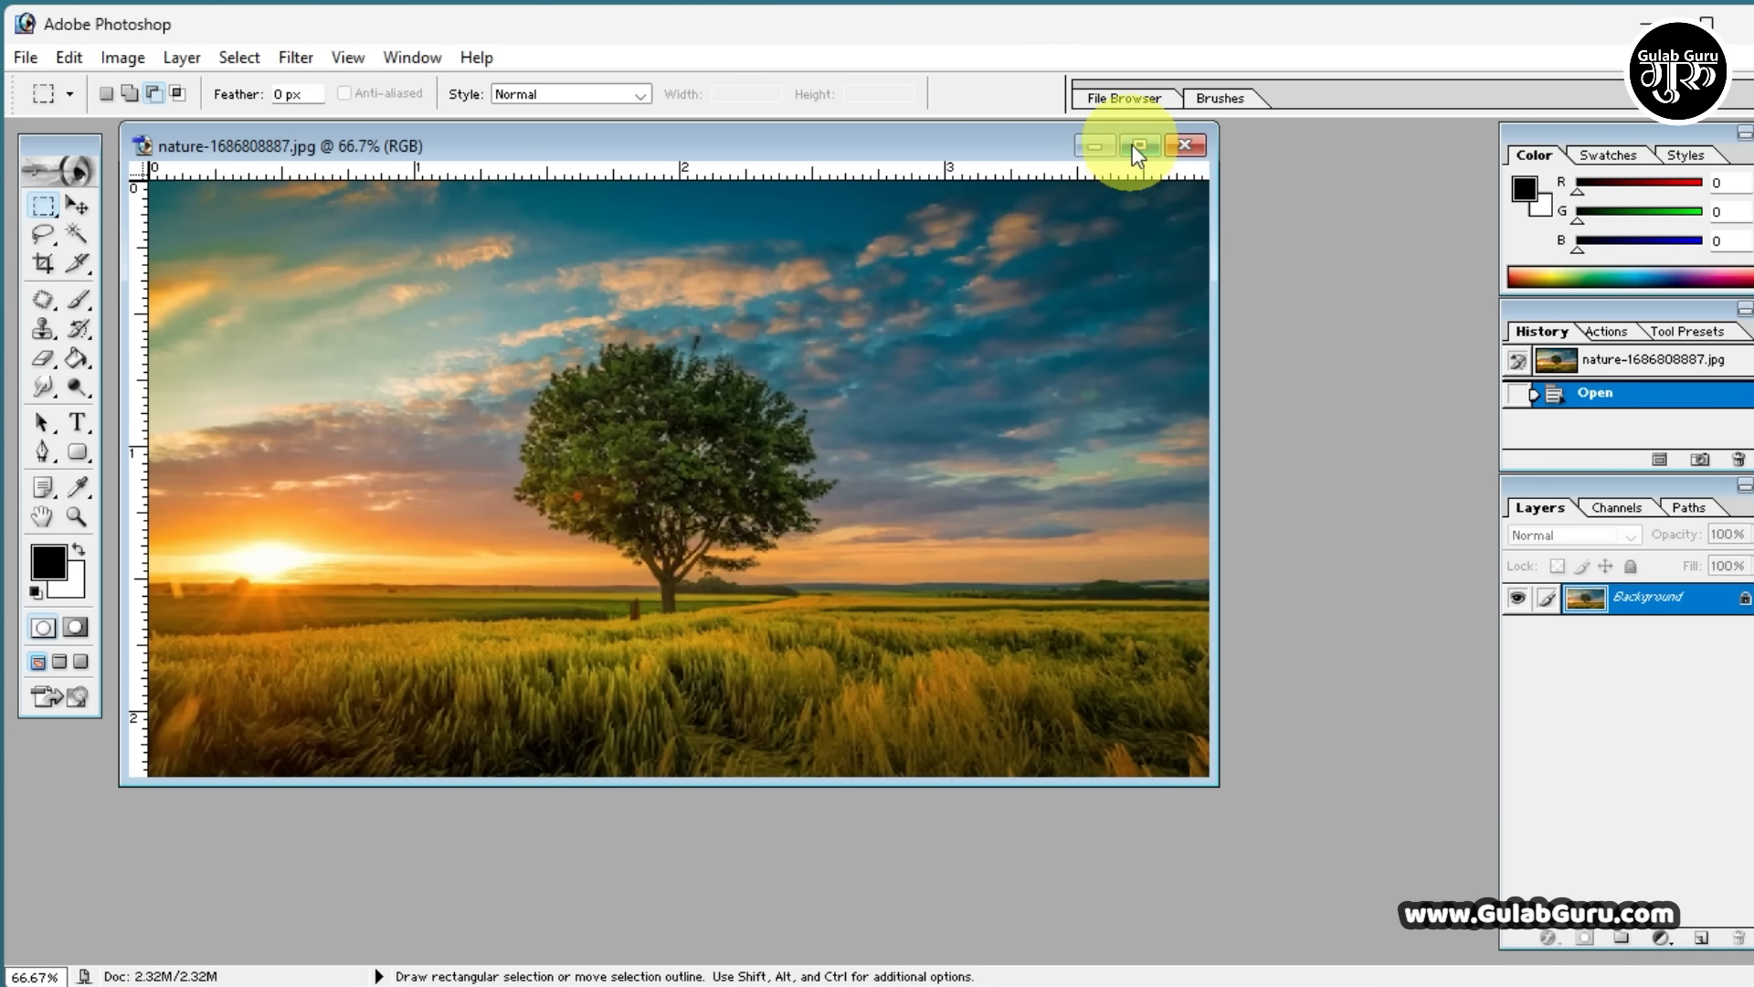
# Maximize the landscape image window, restore it to its floating size and close the image
pyautogui.click(1139, 146)
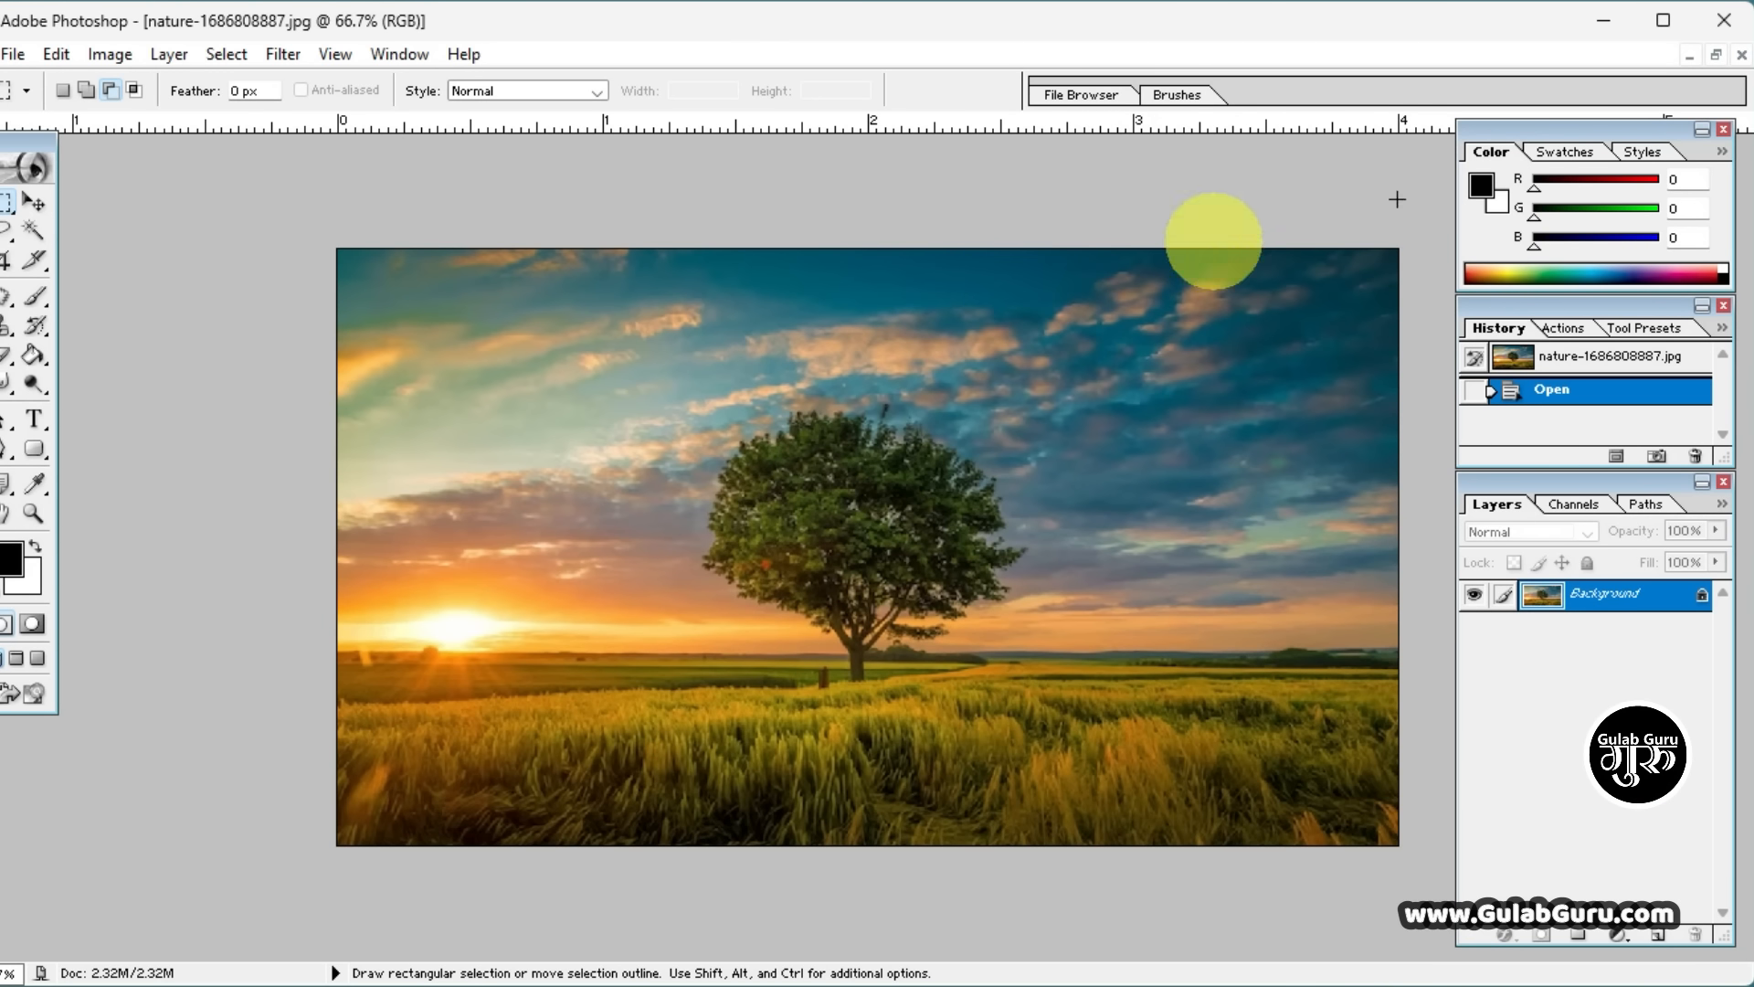
pyautogui.click(1716, 56)
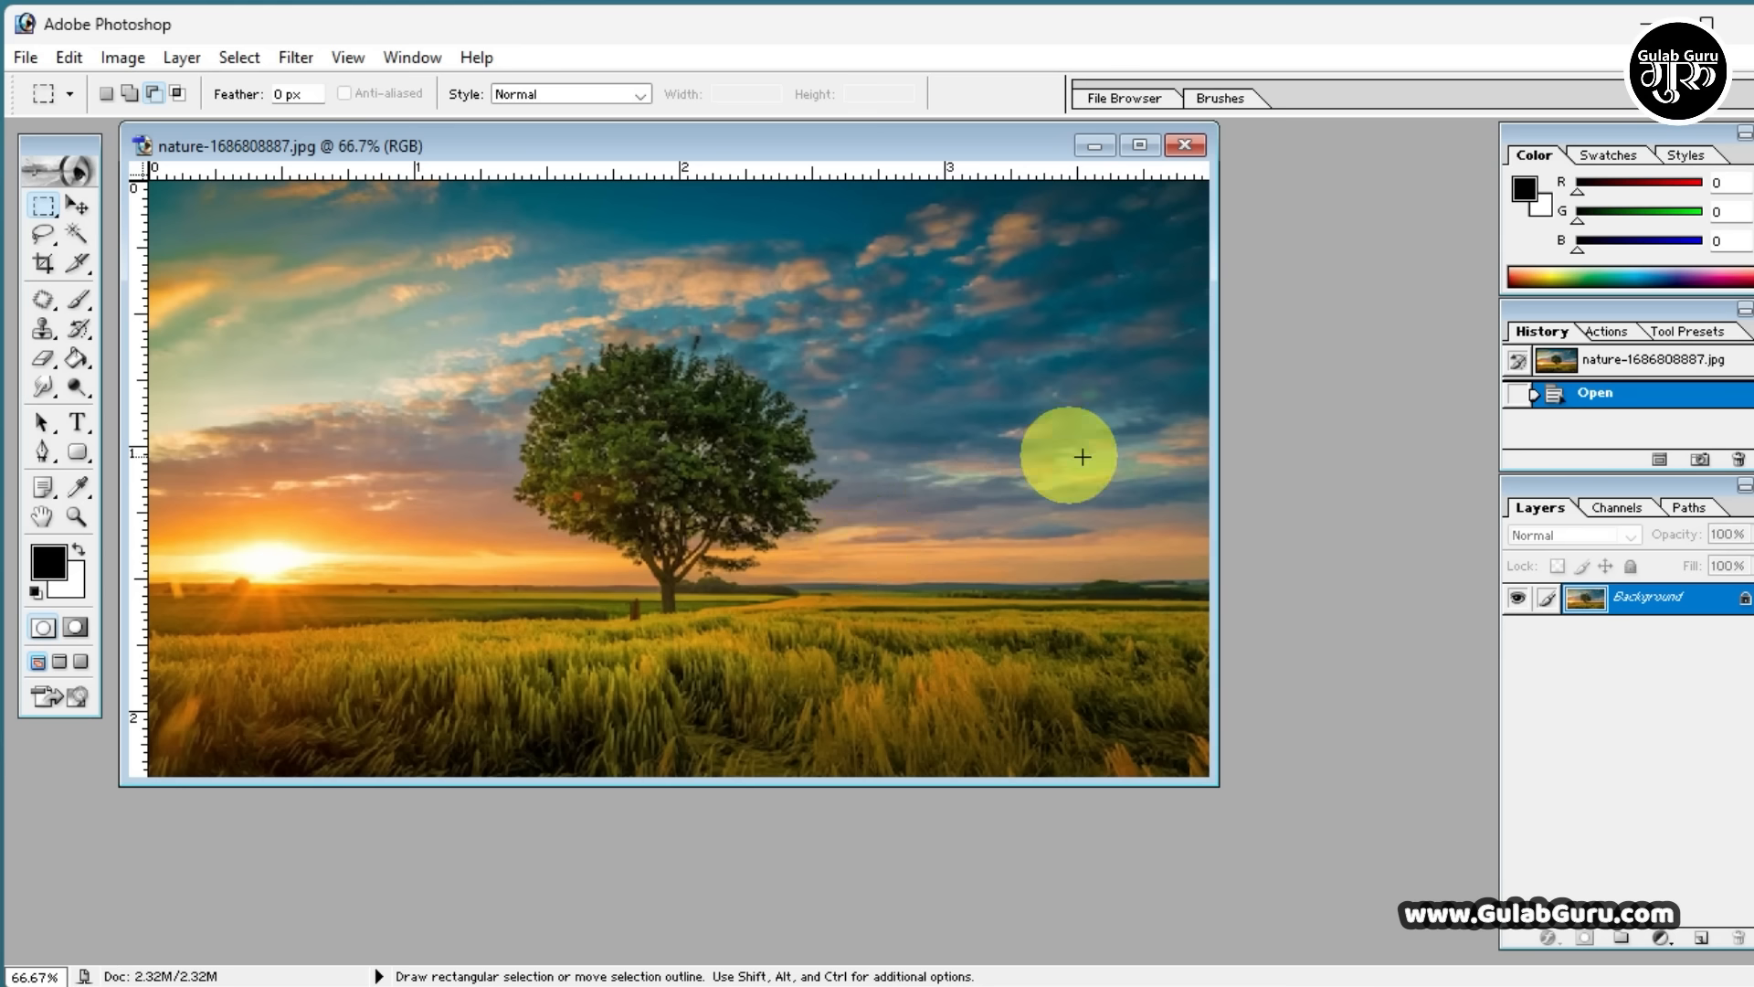
pyautogui.click(1185, 148)
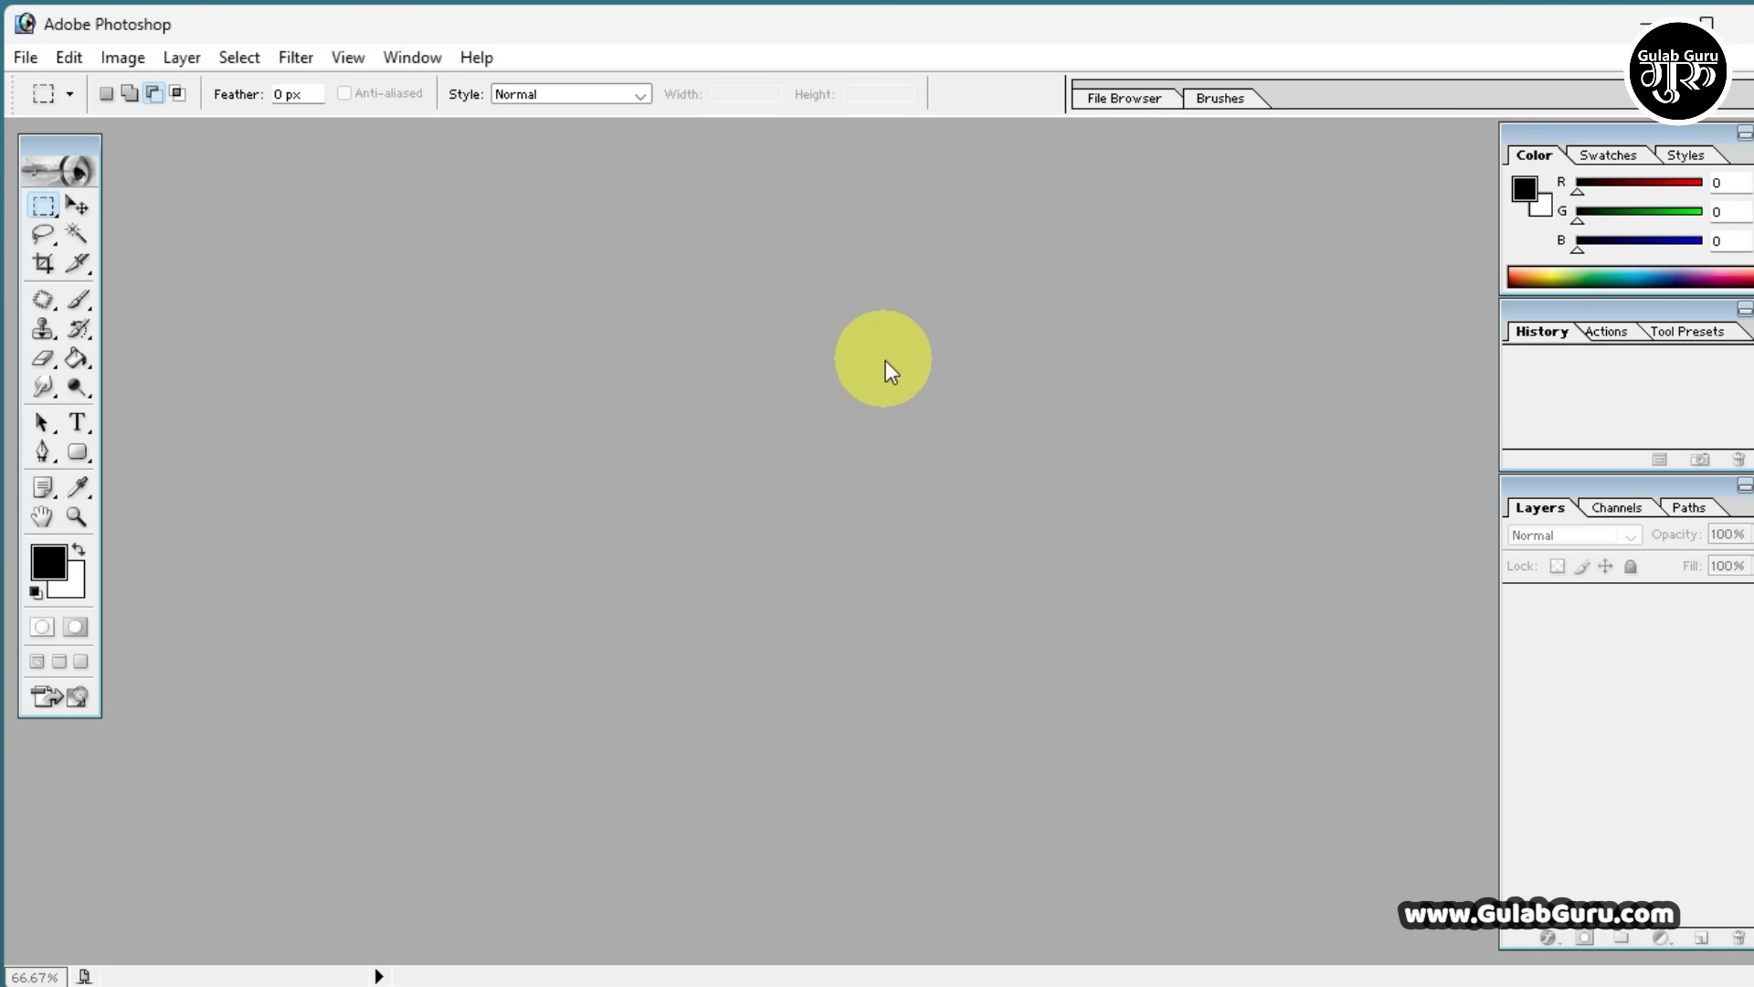
pyautogui.doubleClick(885, 360)
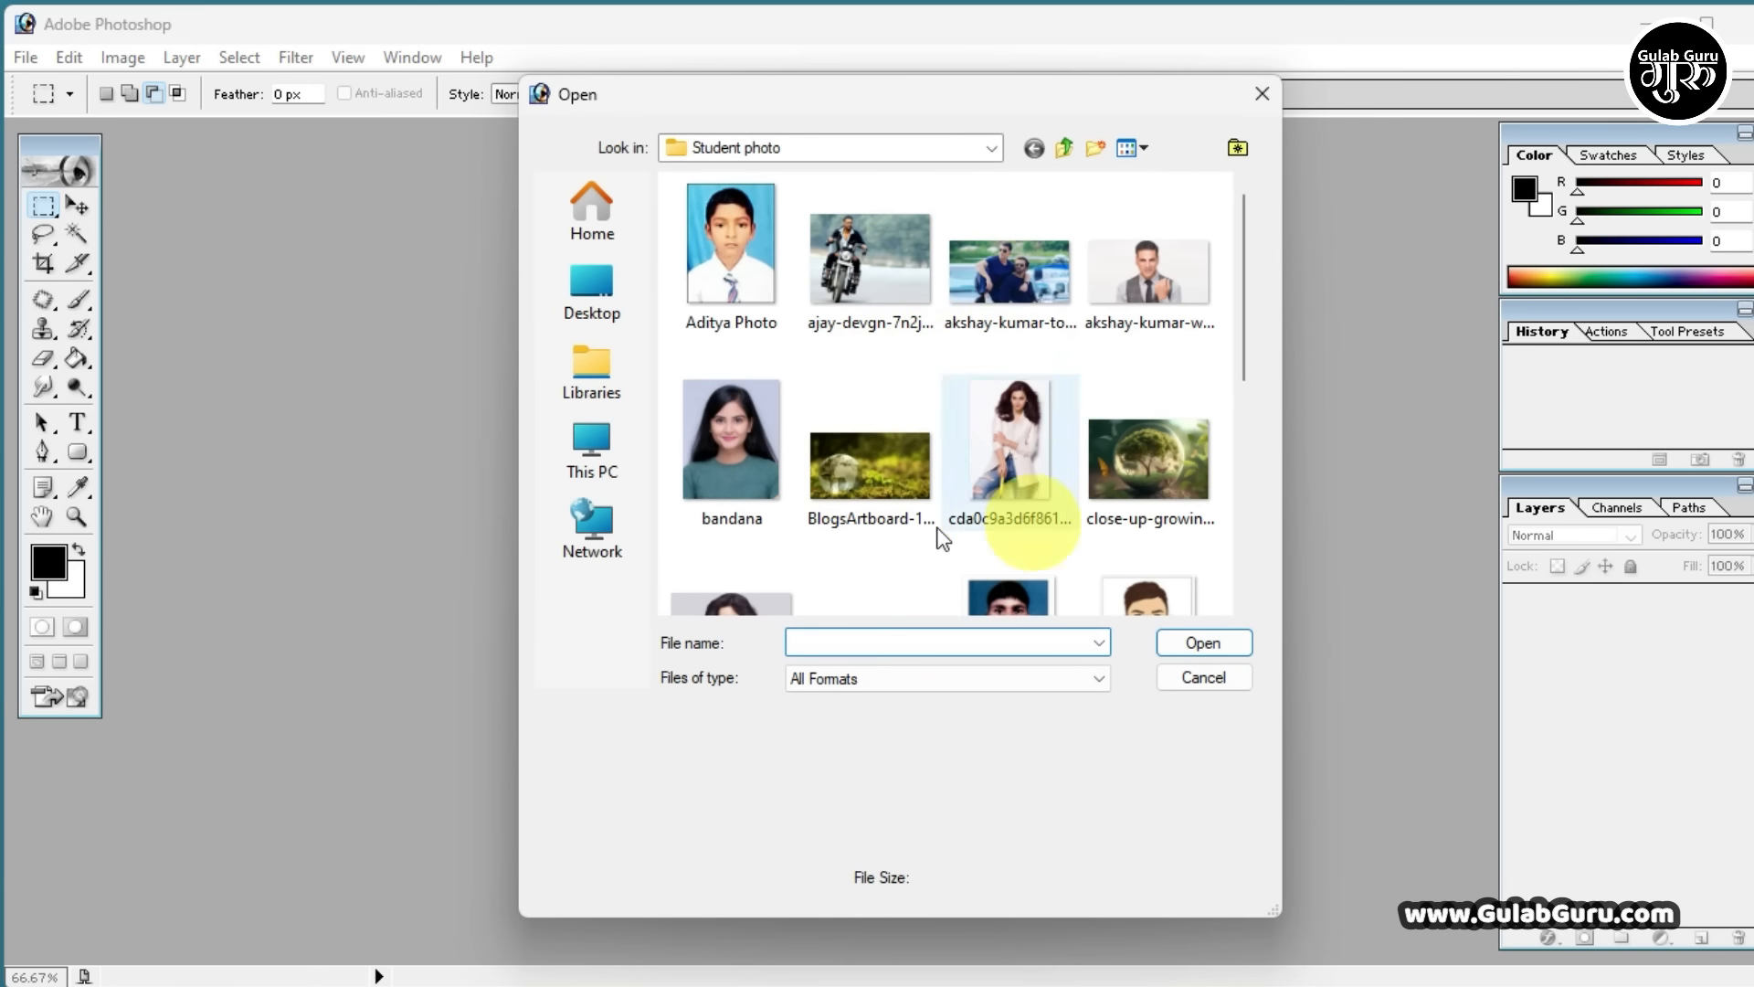
pyautogui.scroll(-6, 939, 463)
pyautogui.scroll(3, 941, 464)
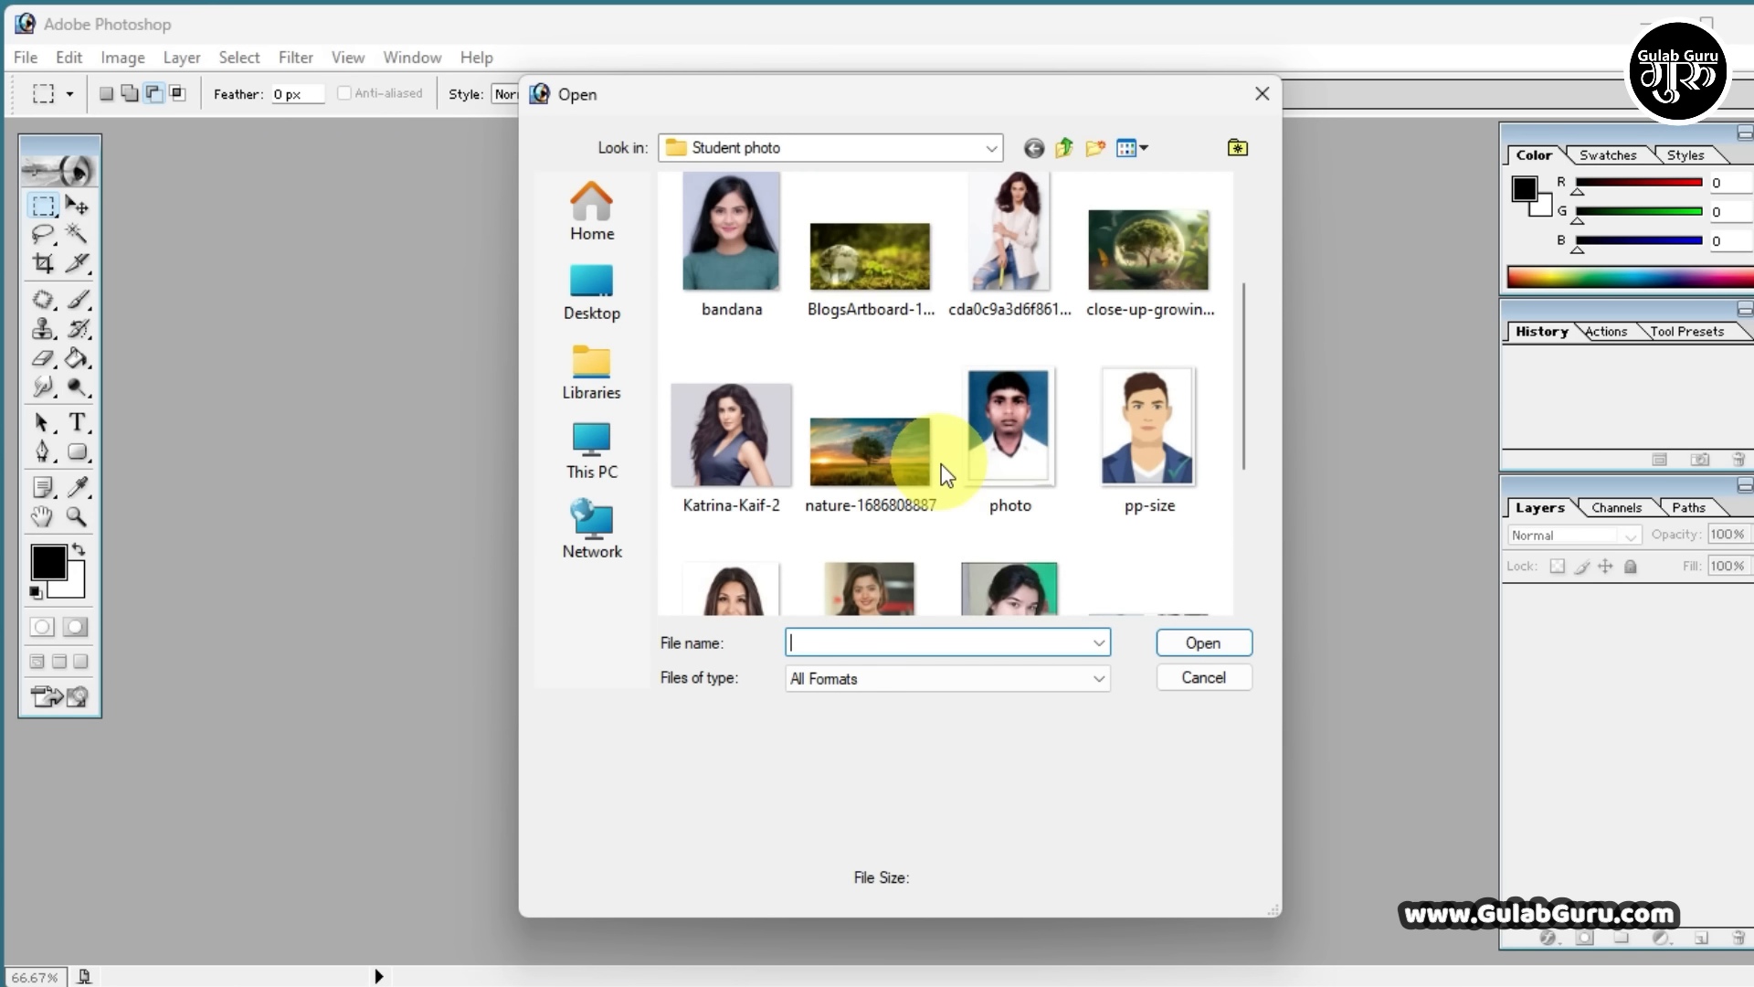
pyautogui.click(897, 452)
pyautogui.click(1203, 642)
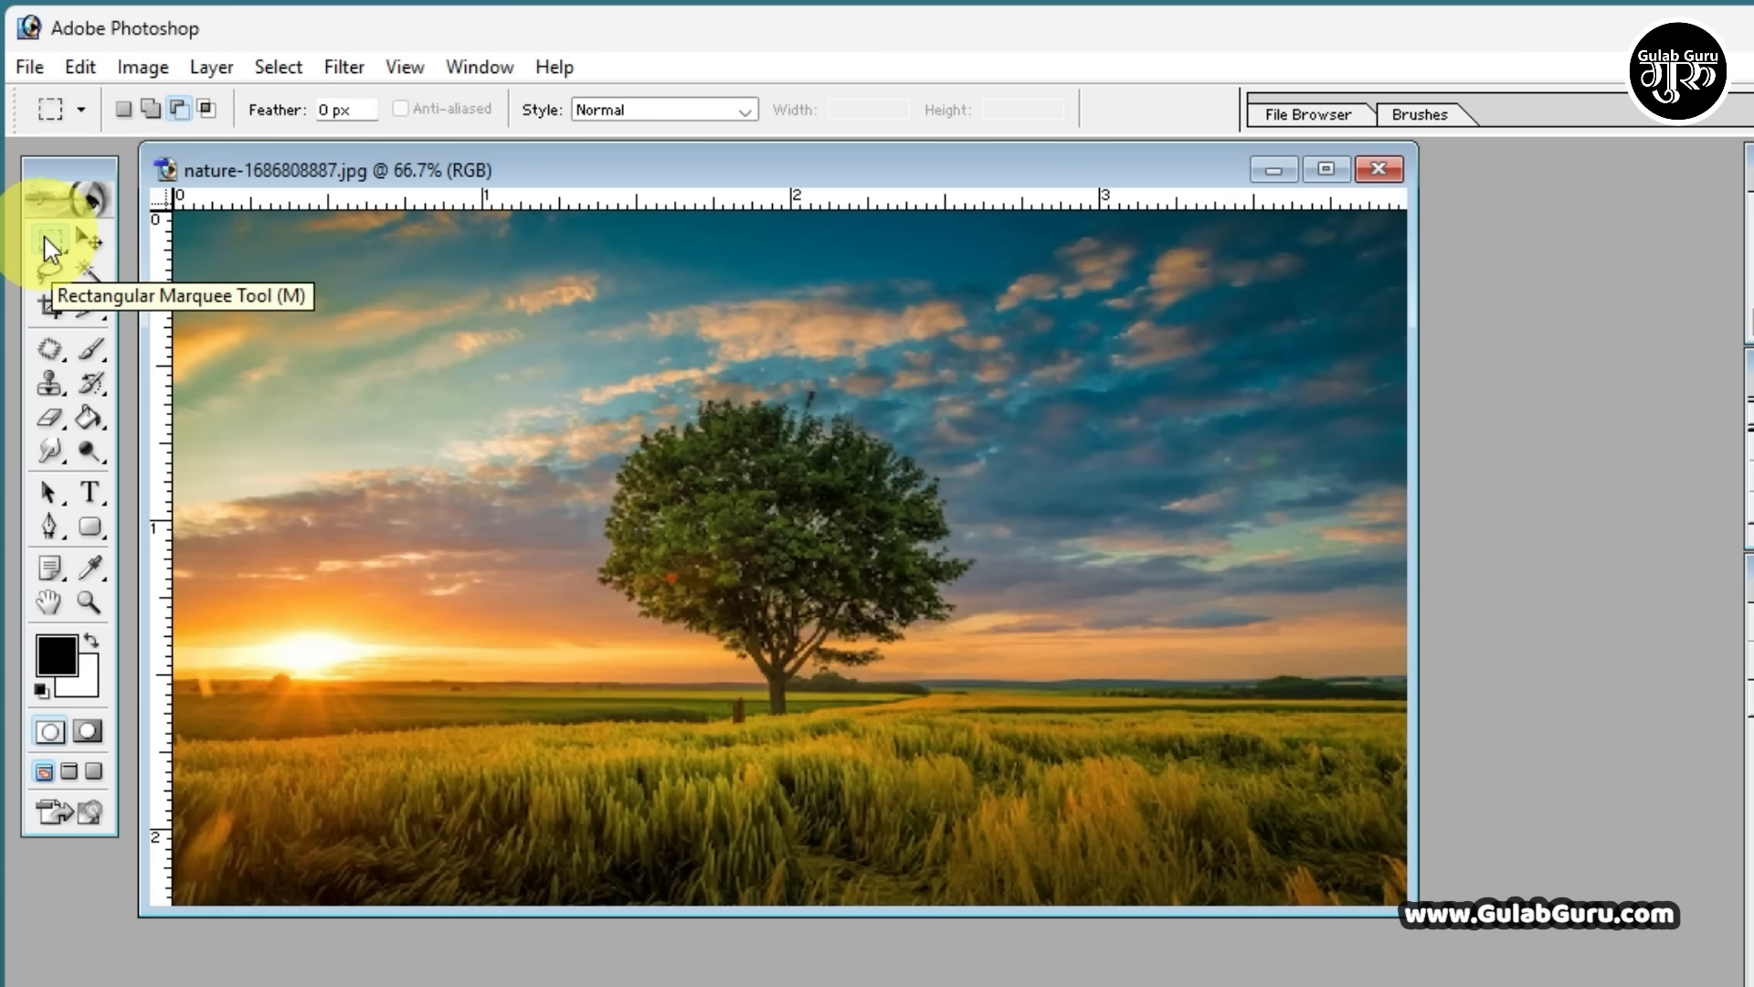
# Switch to the Elliptical Marquee Tool and back to the Rectangular Marquee Tool
pyautogui.click(53, 245)
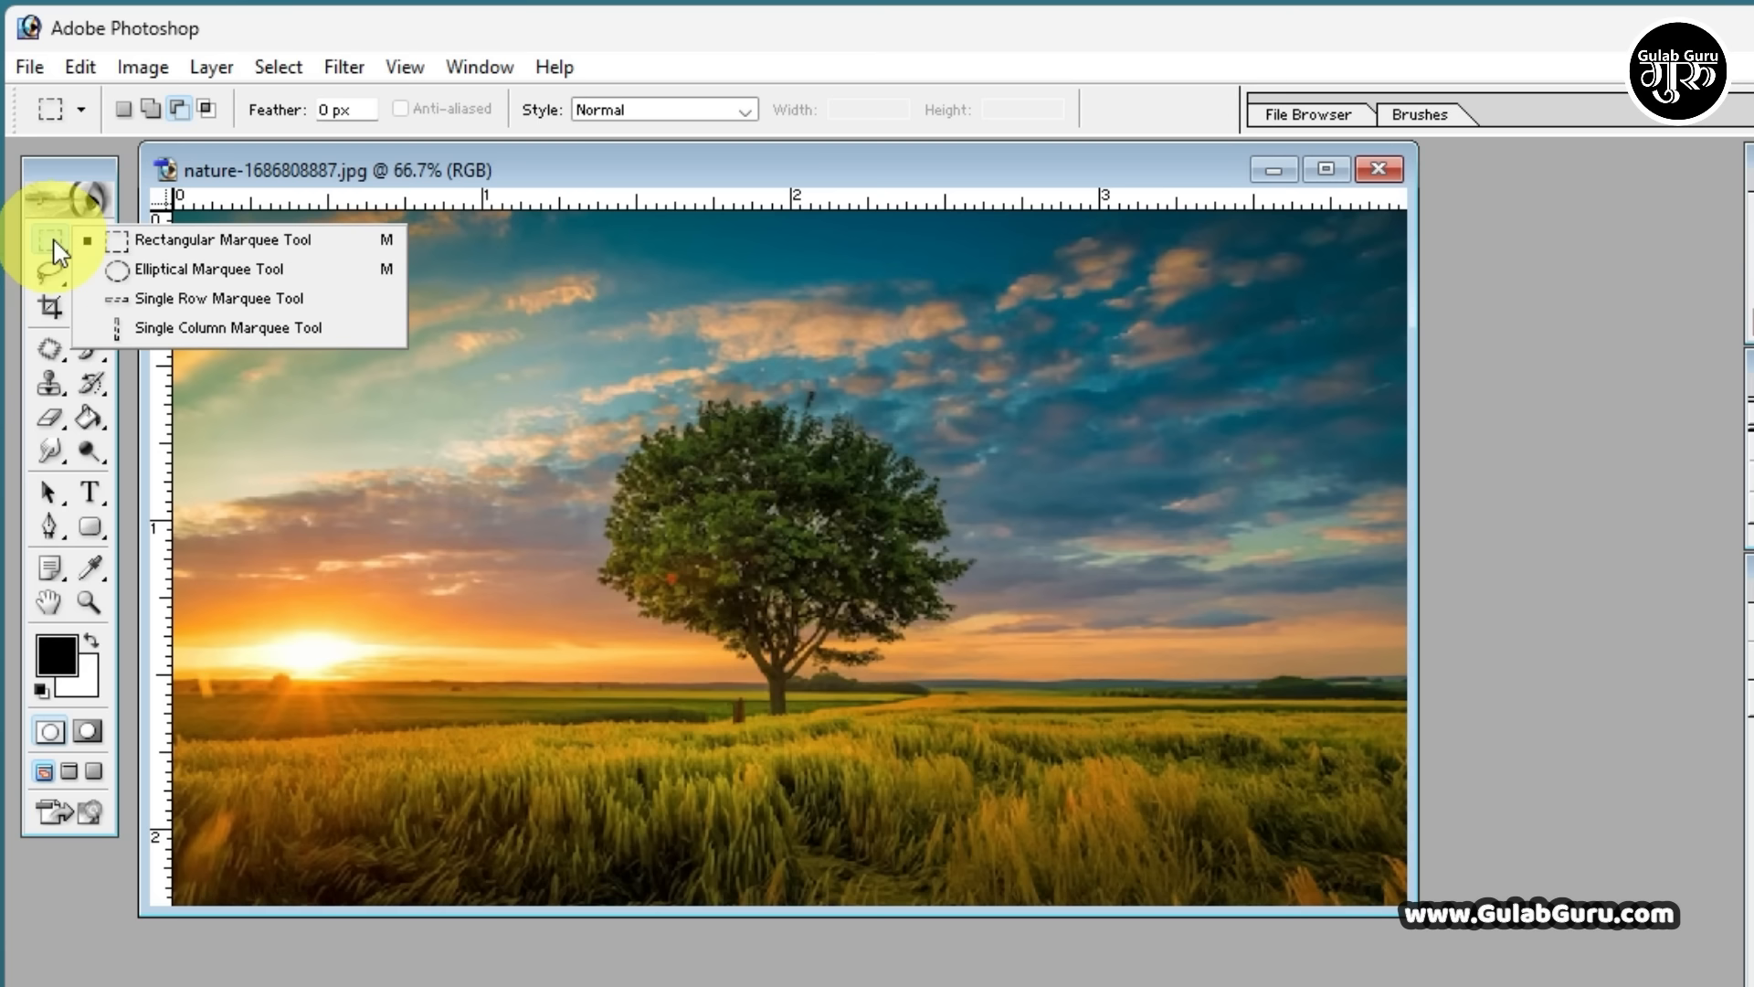
pyautogui.click(165, 272)
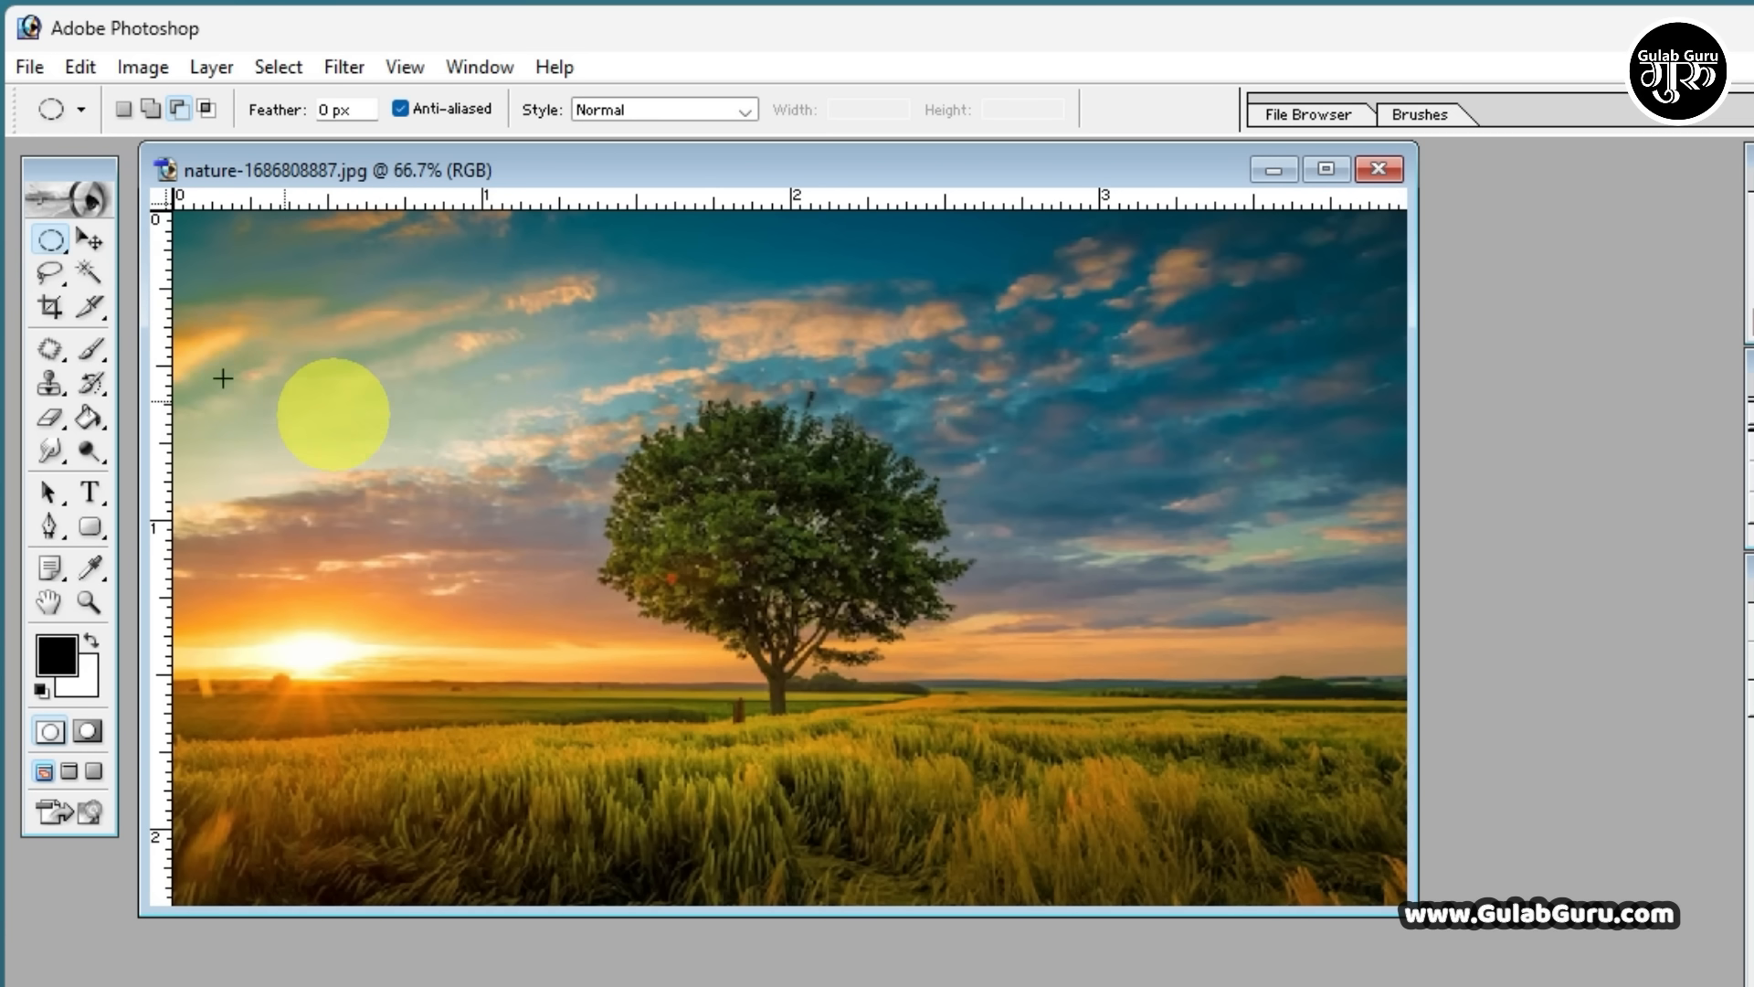
pyautogui.rightClick(51, 242)
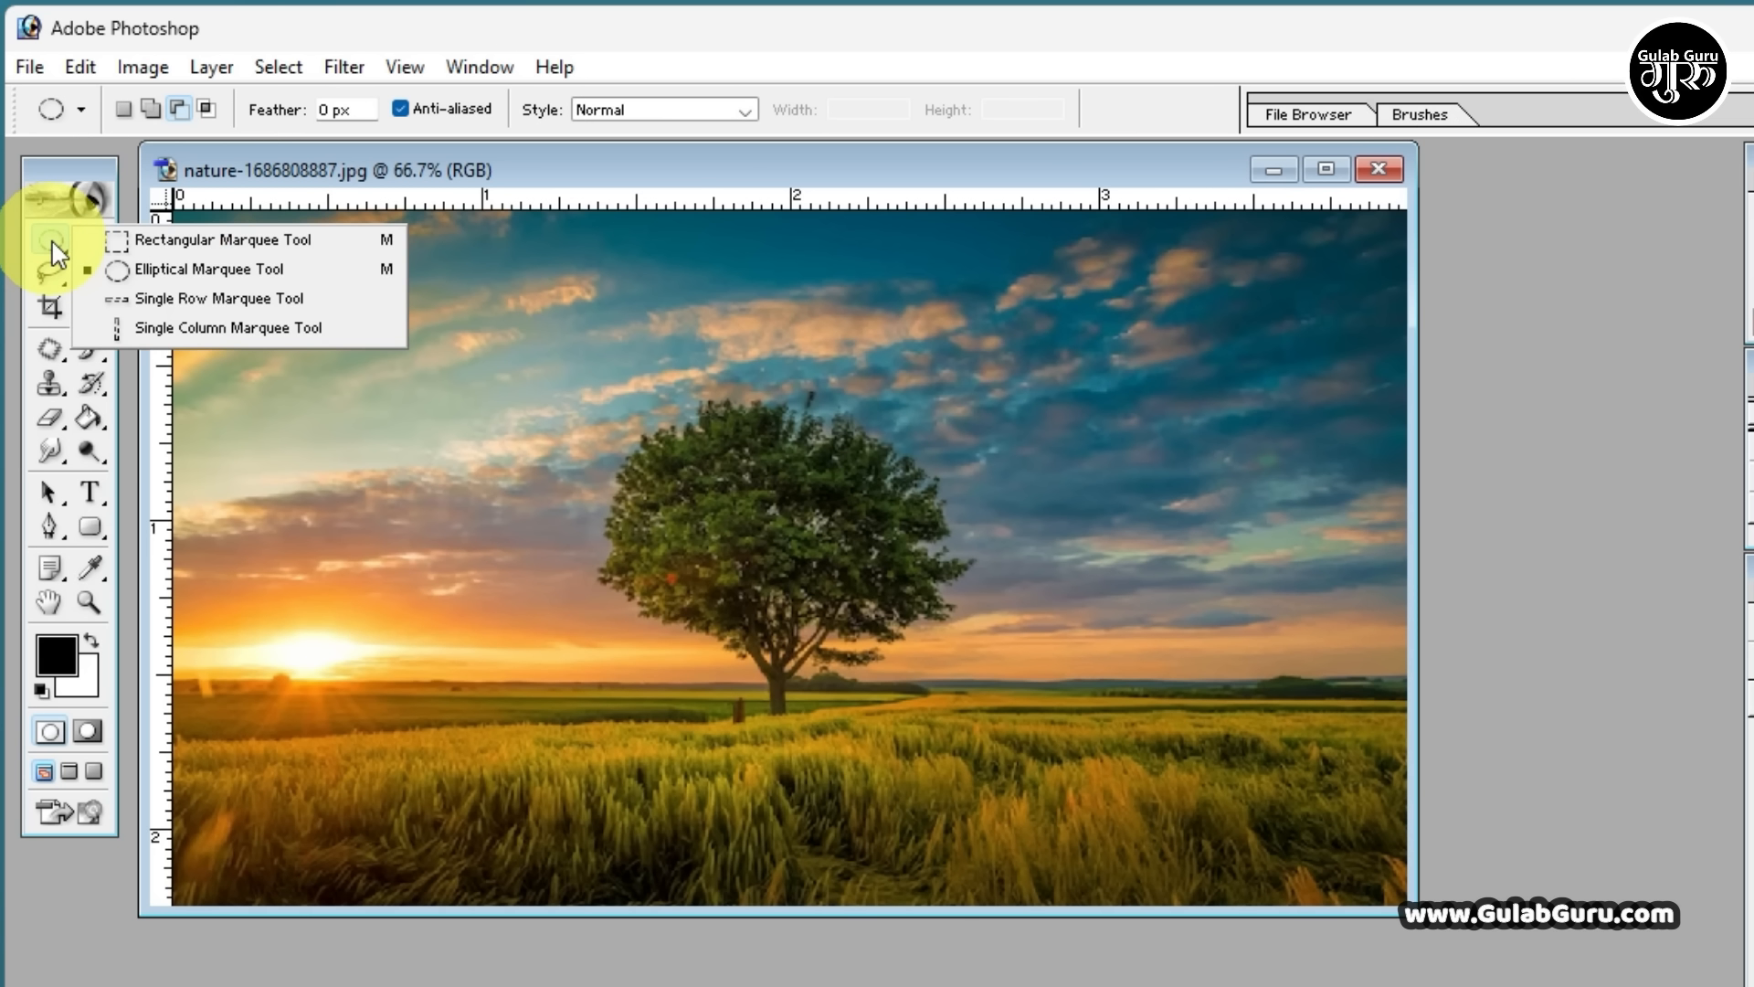
pyautogui.click(170, 248)
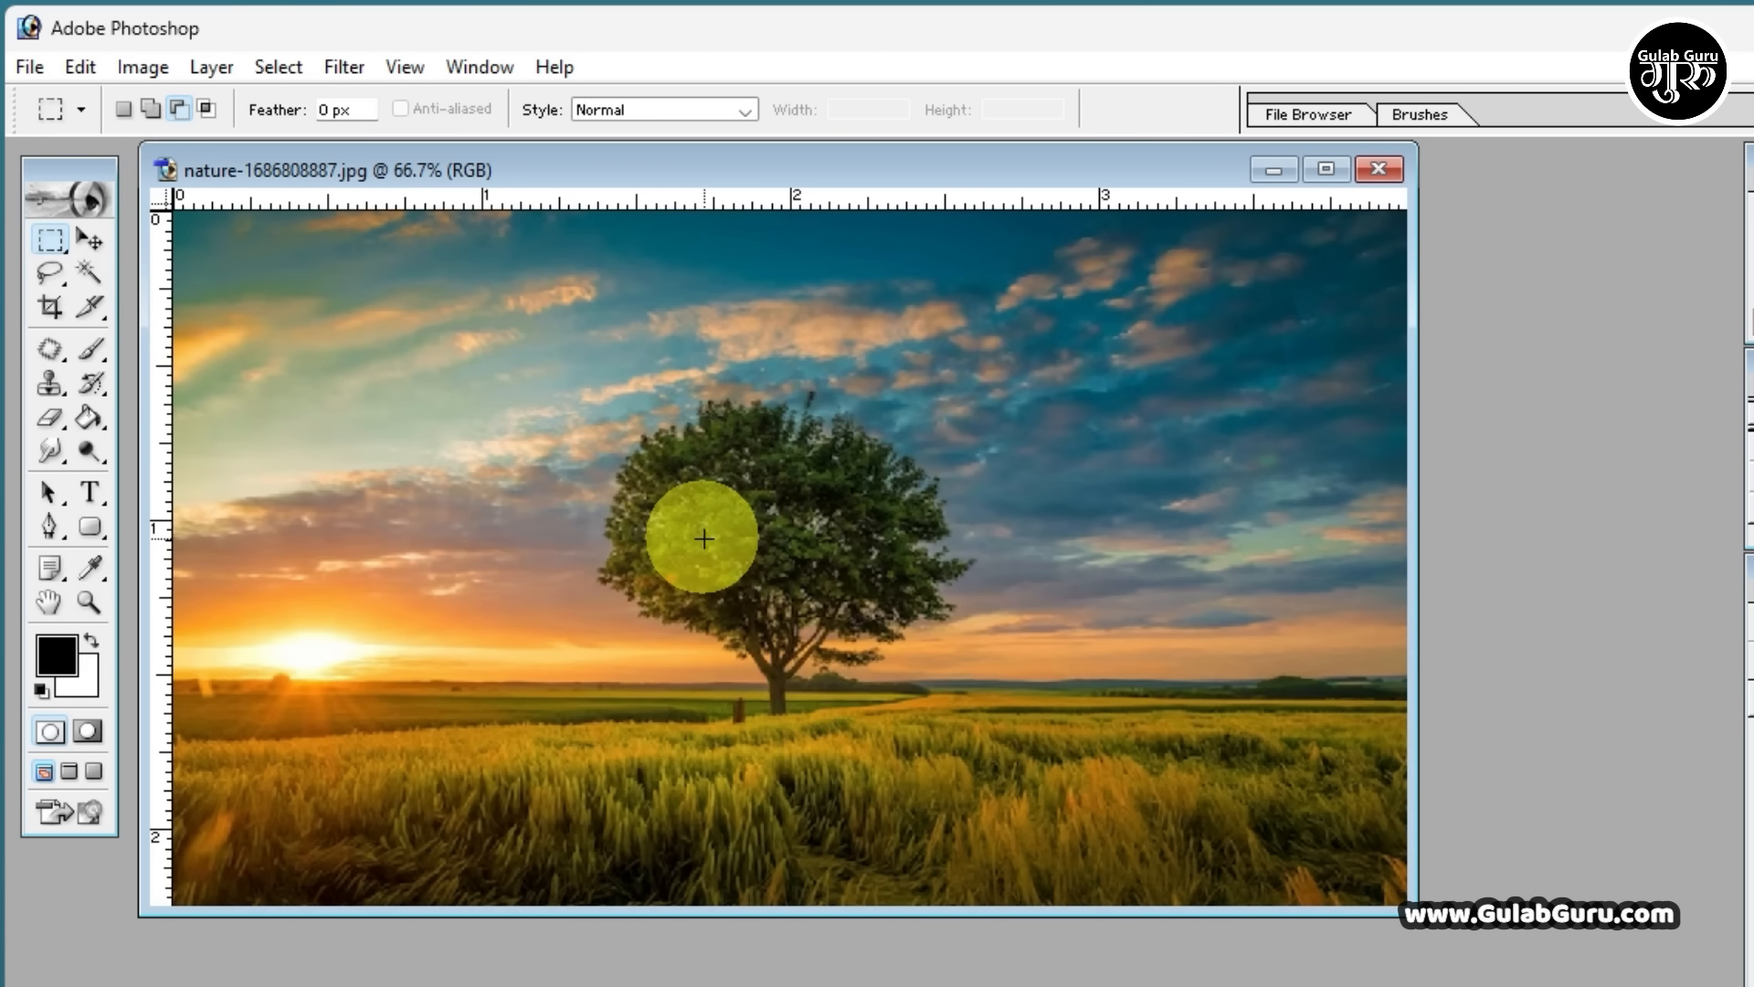
# Select a square area about 1.3 ruler units per side around the tree with the Rectangular Marquee Tool
pyautogui.click(50, 241)
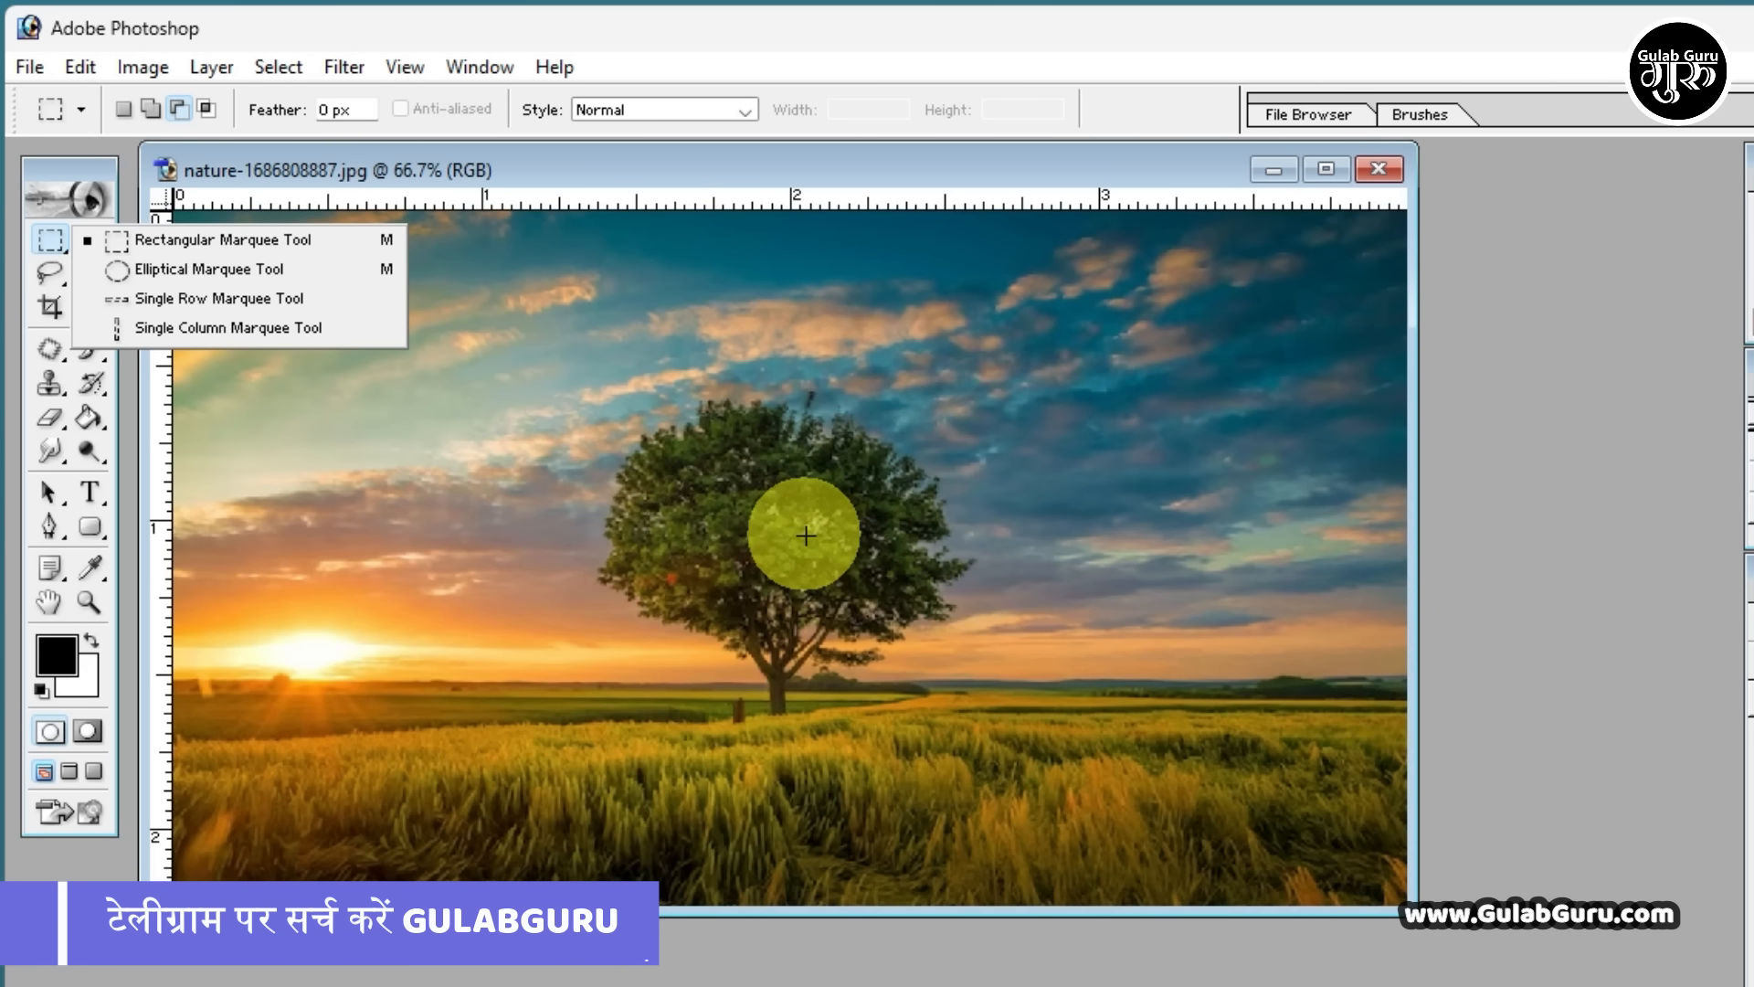
pyautogui.click(190, 243)
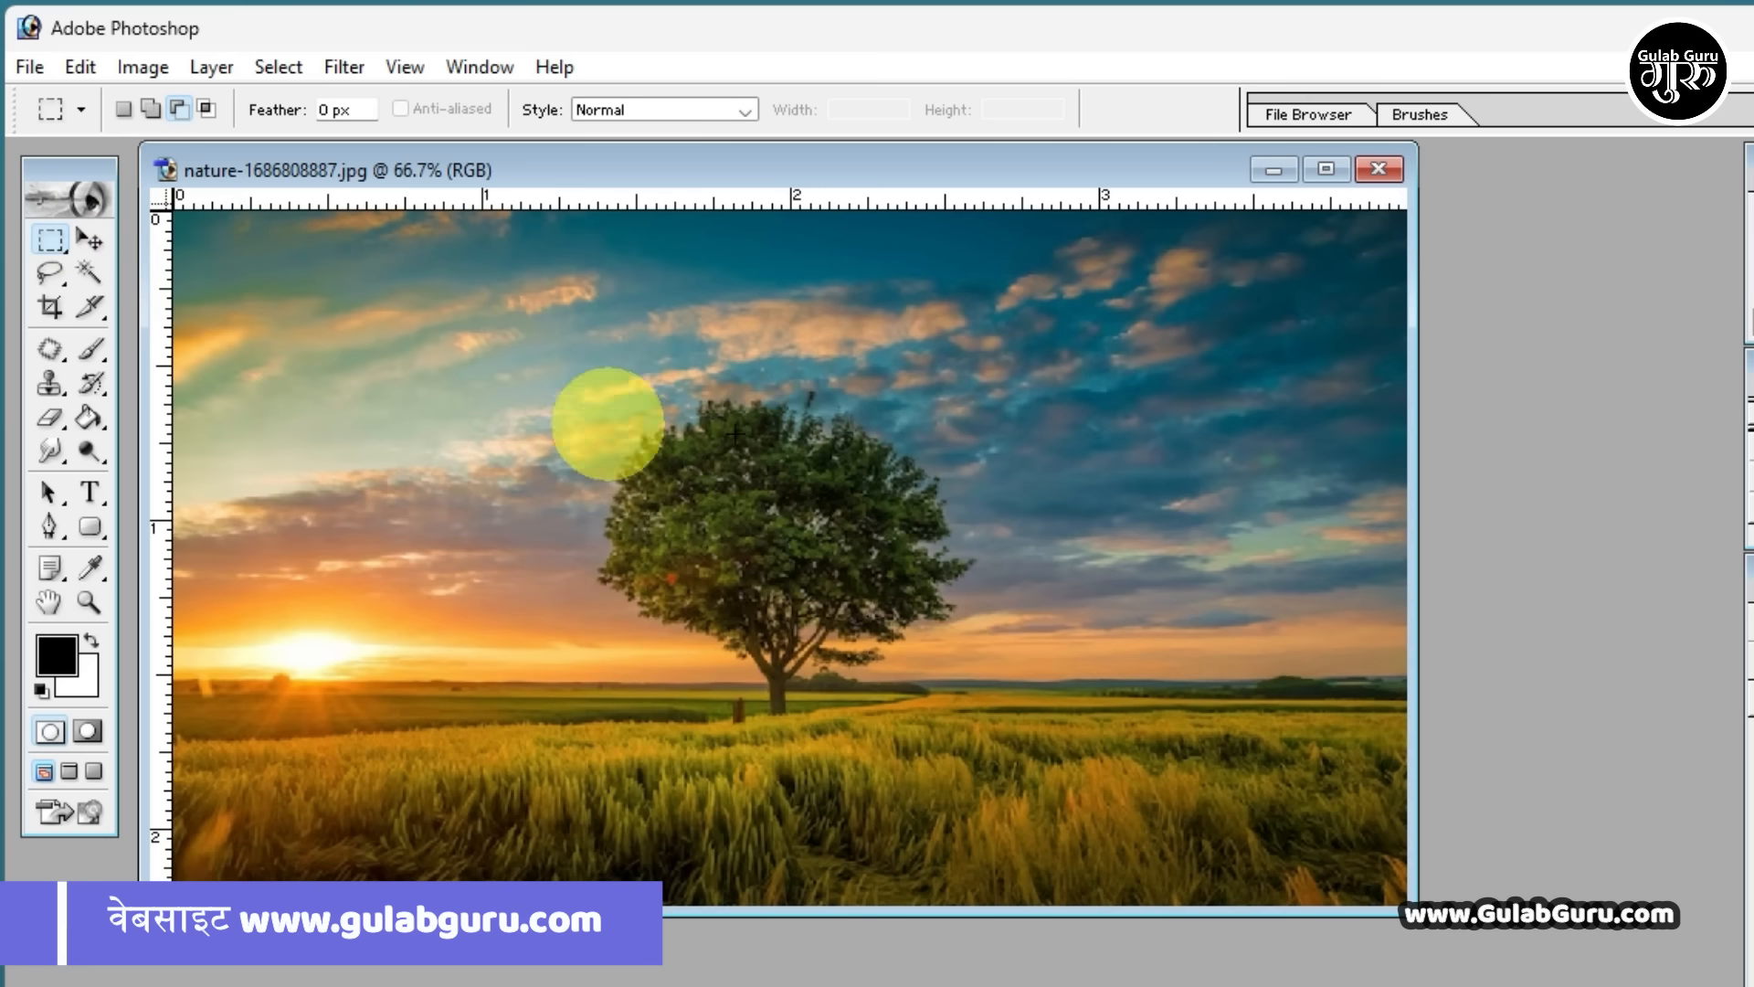
pyautogui.moveTo(588, 338); pyautogui.dragTo(987, 737)
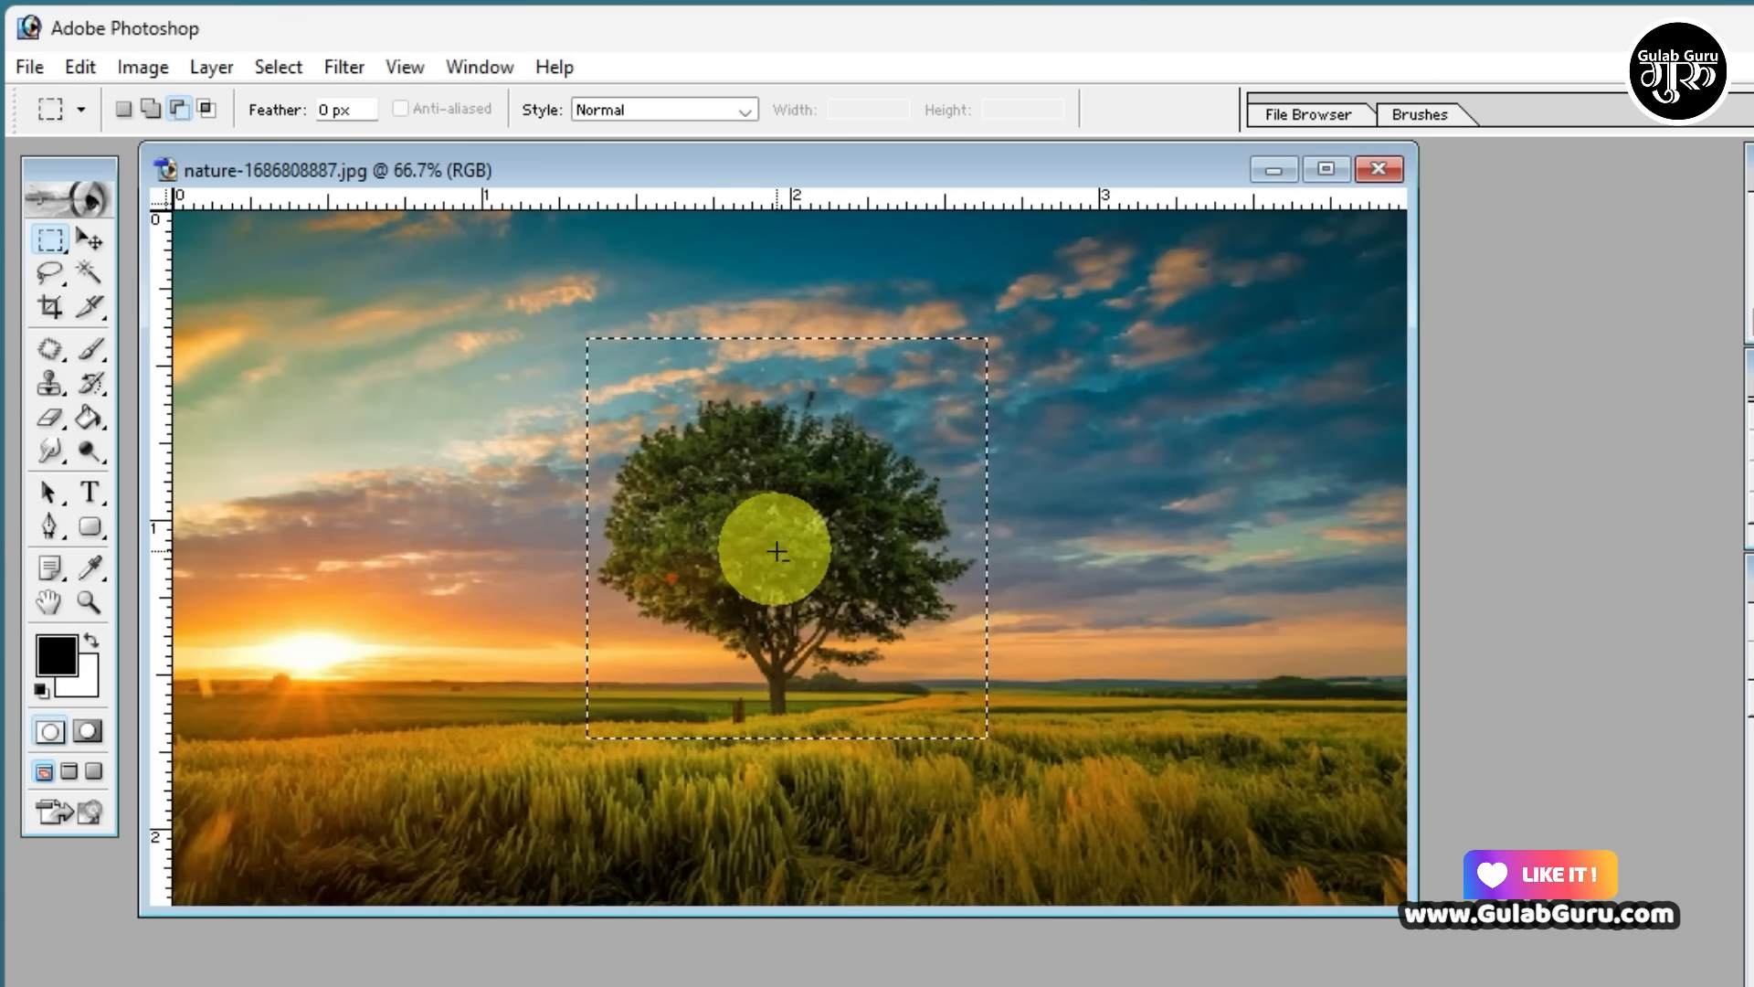
# Try out the Rectangular Marquee and Paint Bucket tools, ending with the Move Tool active and the tree selection intact
pyautogui.click(50, 242)
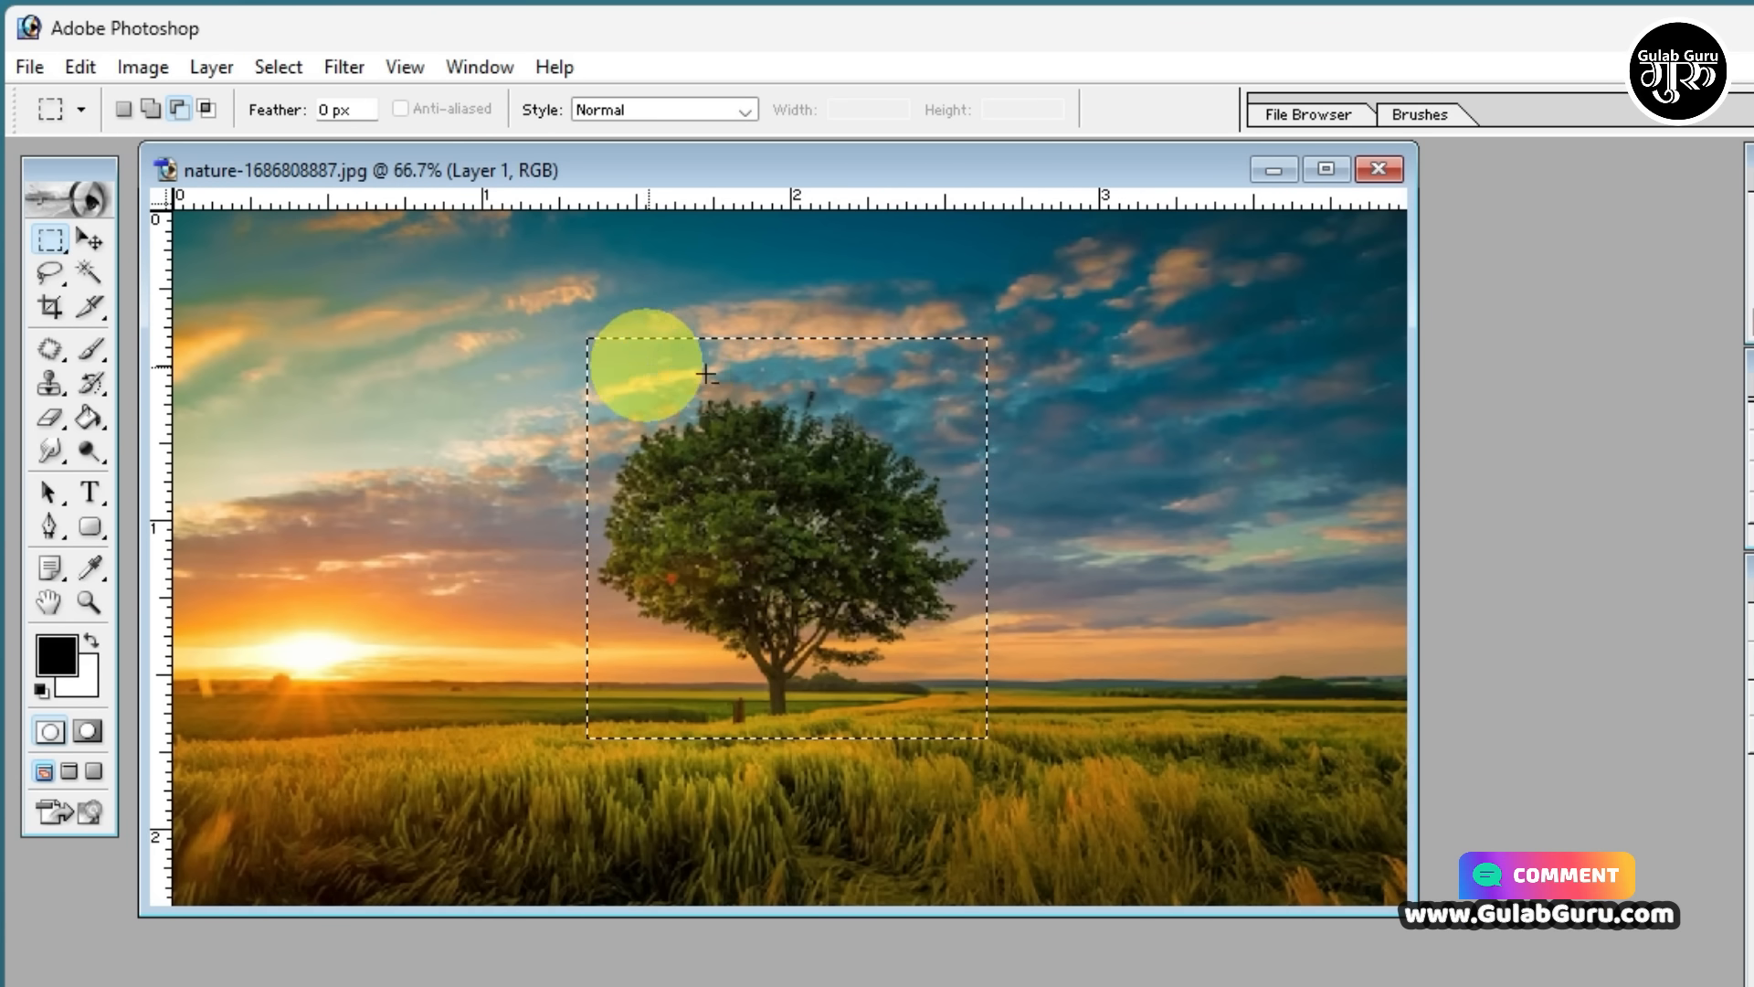
pyautogui.click(89, 420)
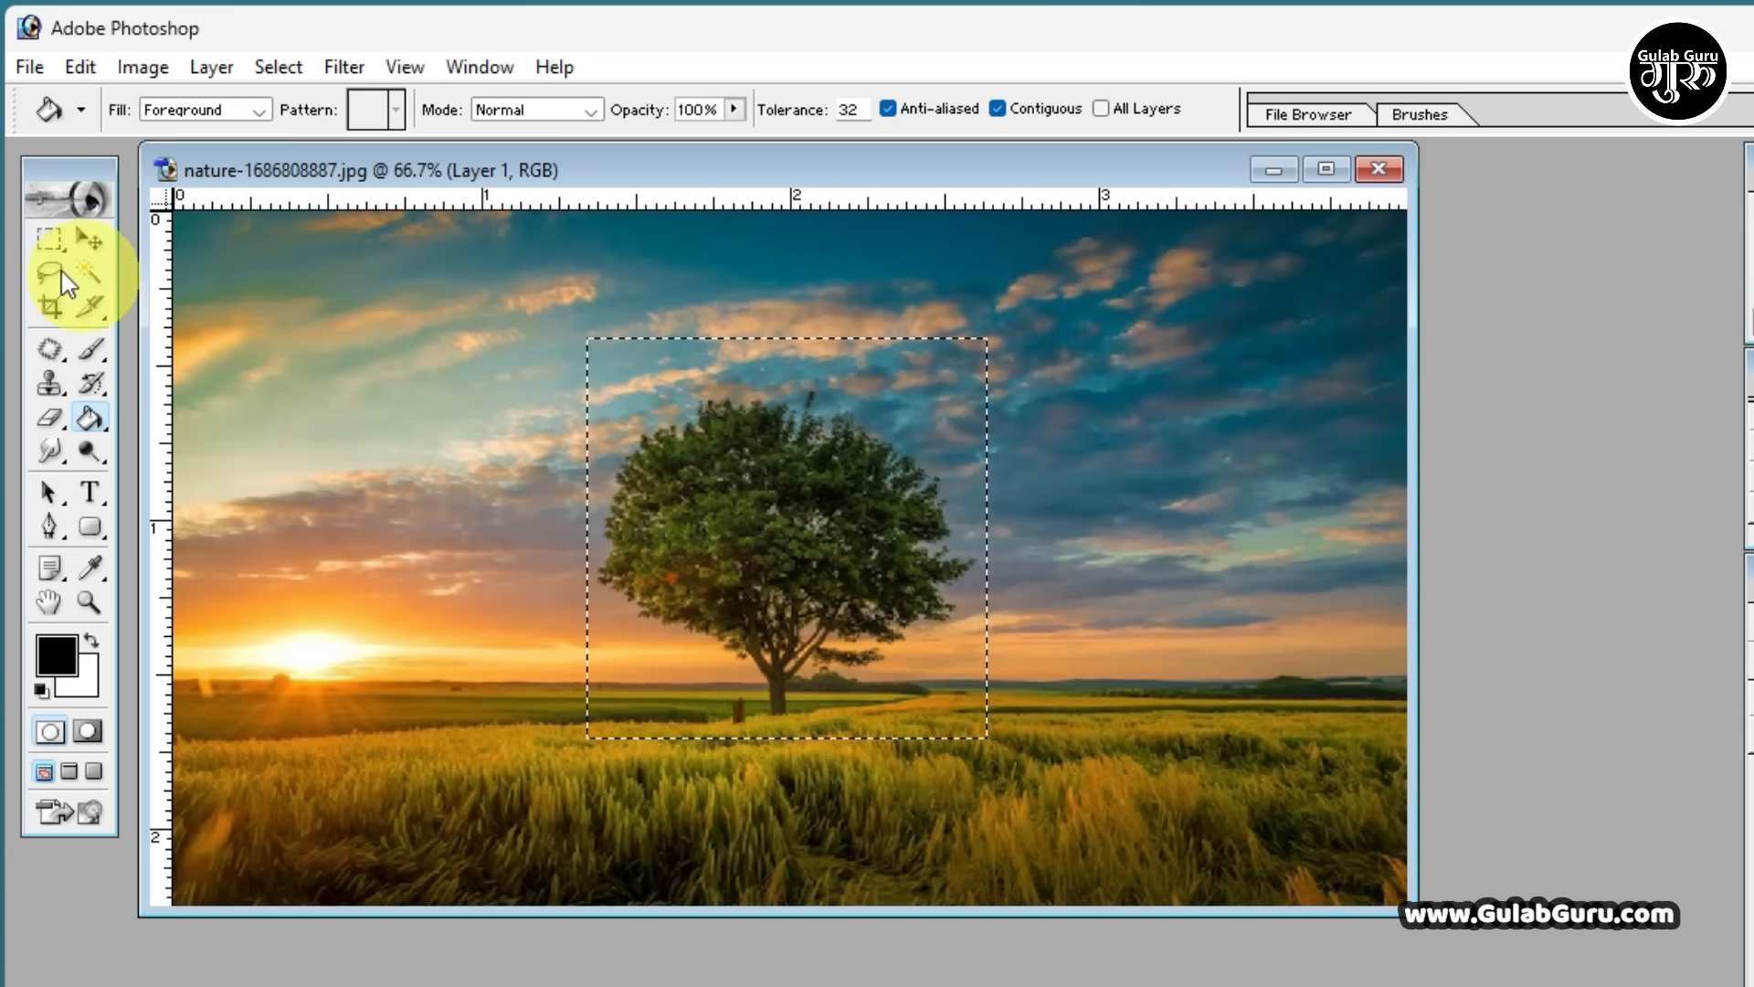
pyautogui.click(90, 237)
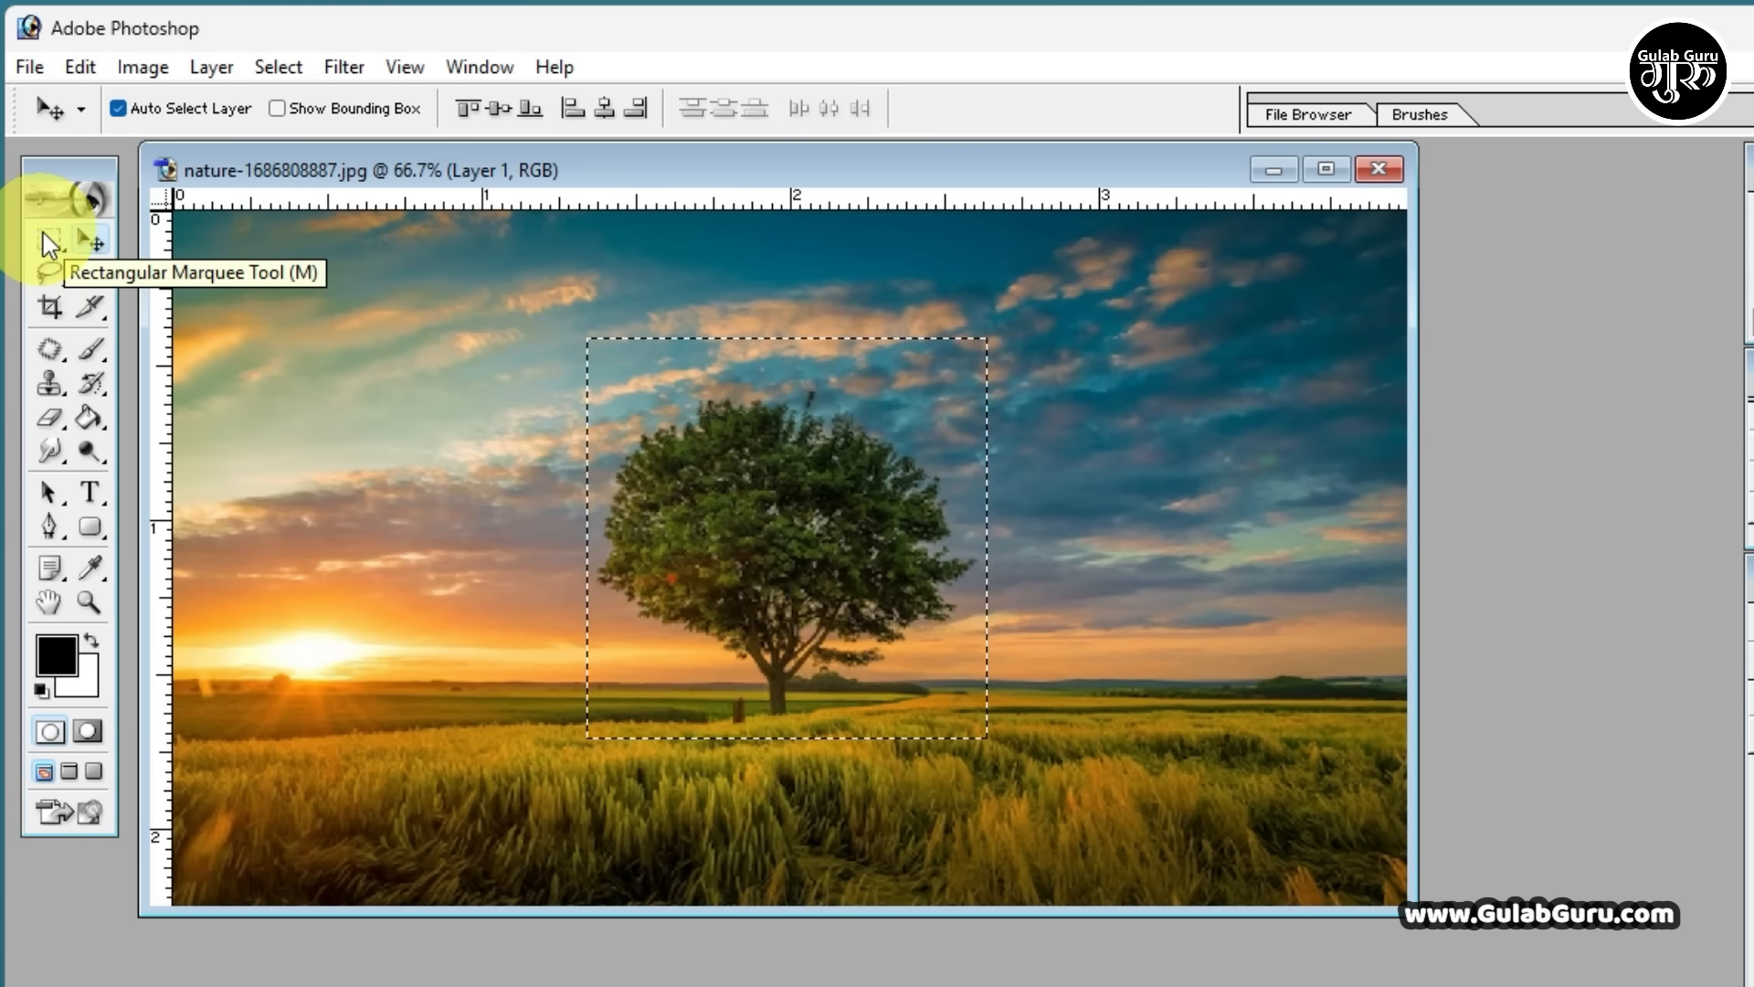
pyautogui.moveTo(48, 242); pyautogui.dragTo(407, 342)
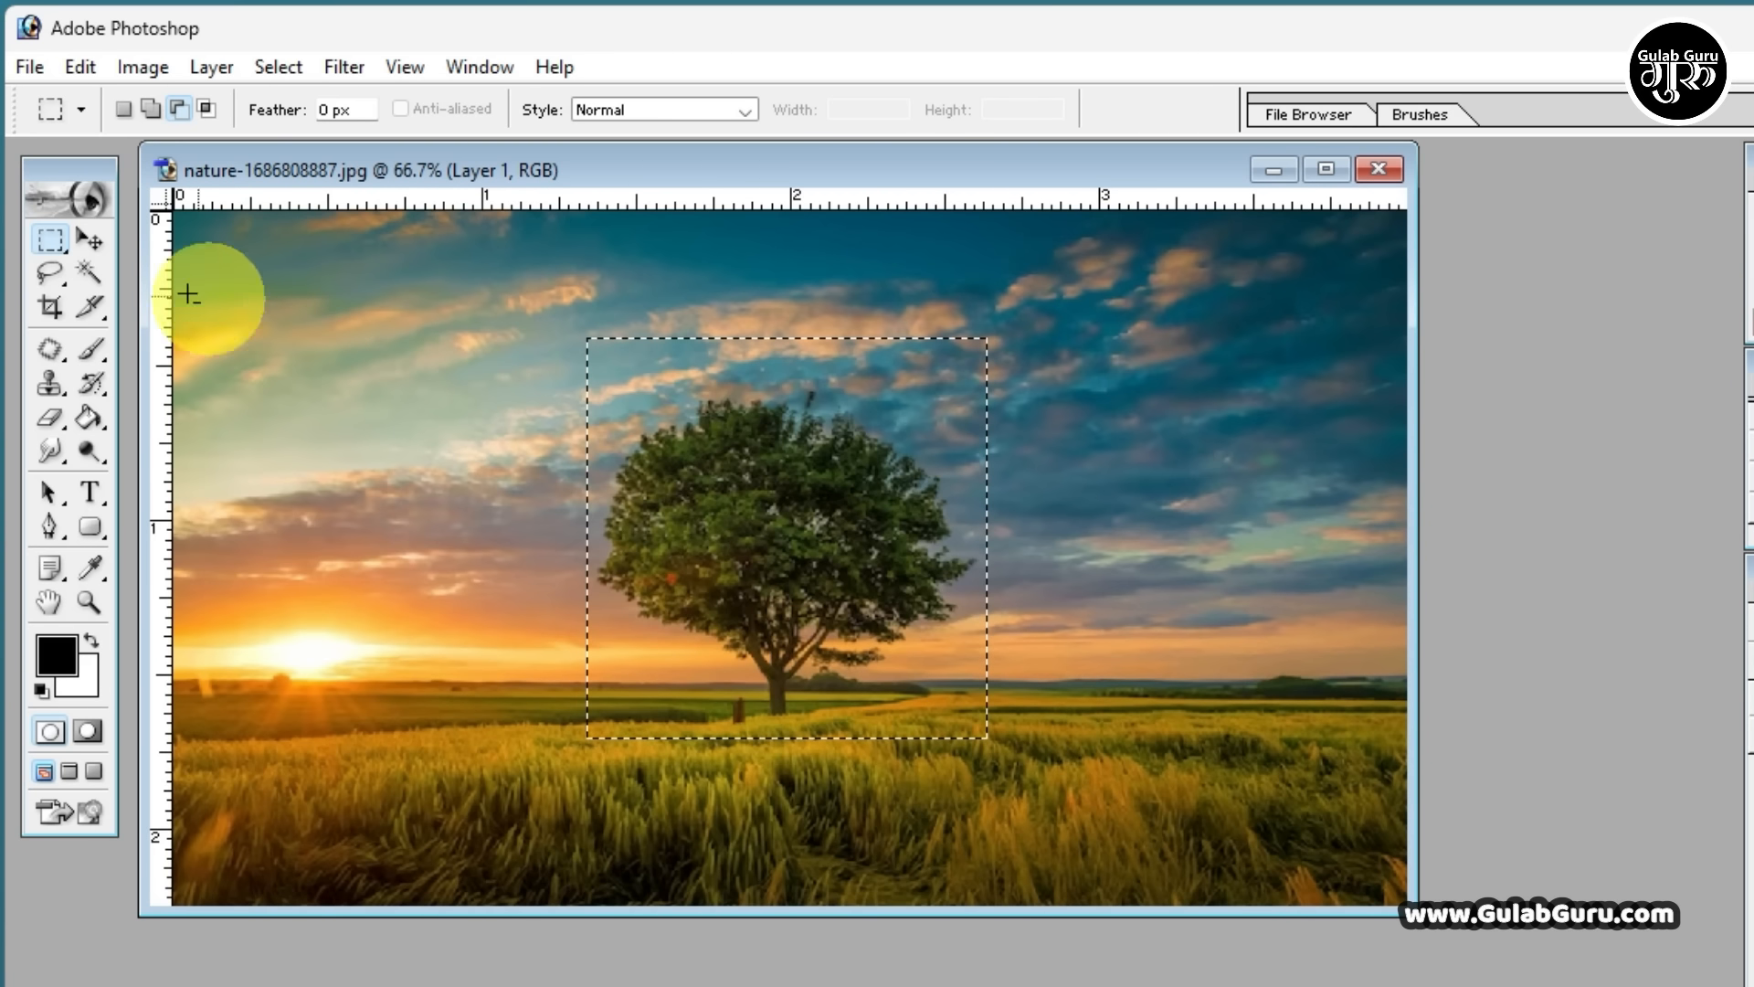
pyautogui.click(95, 243)
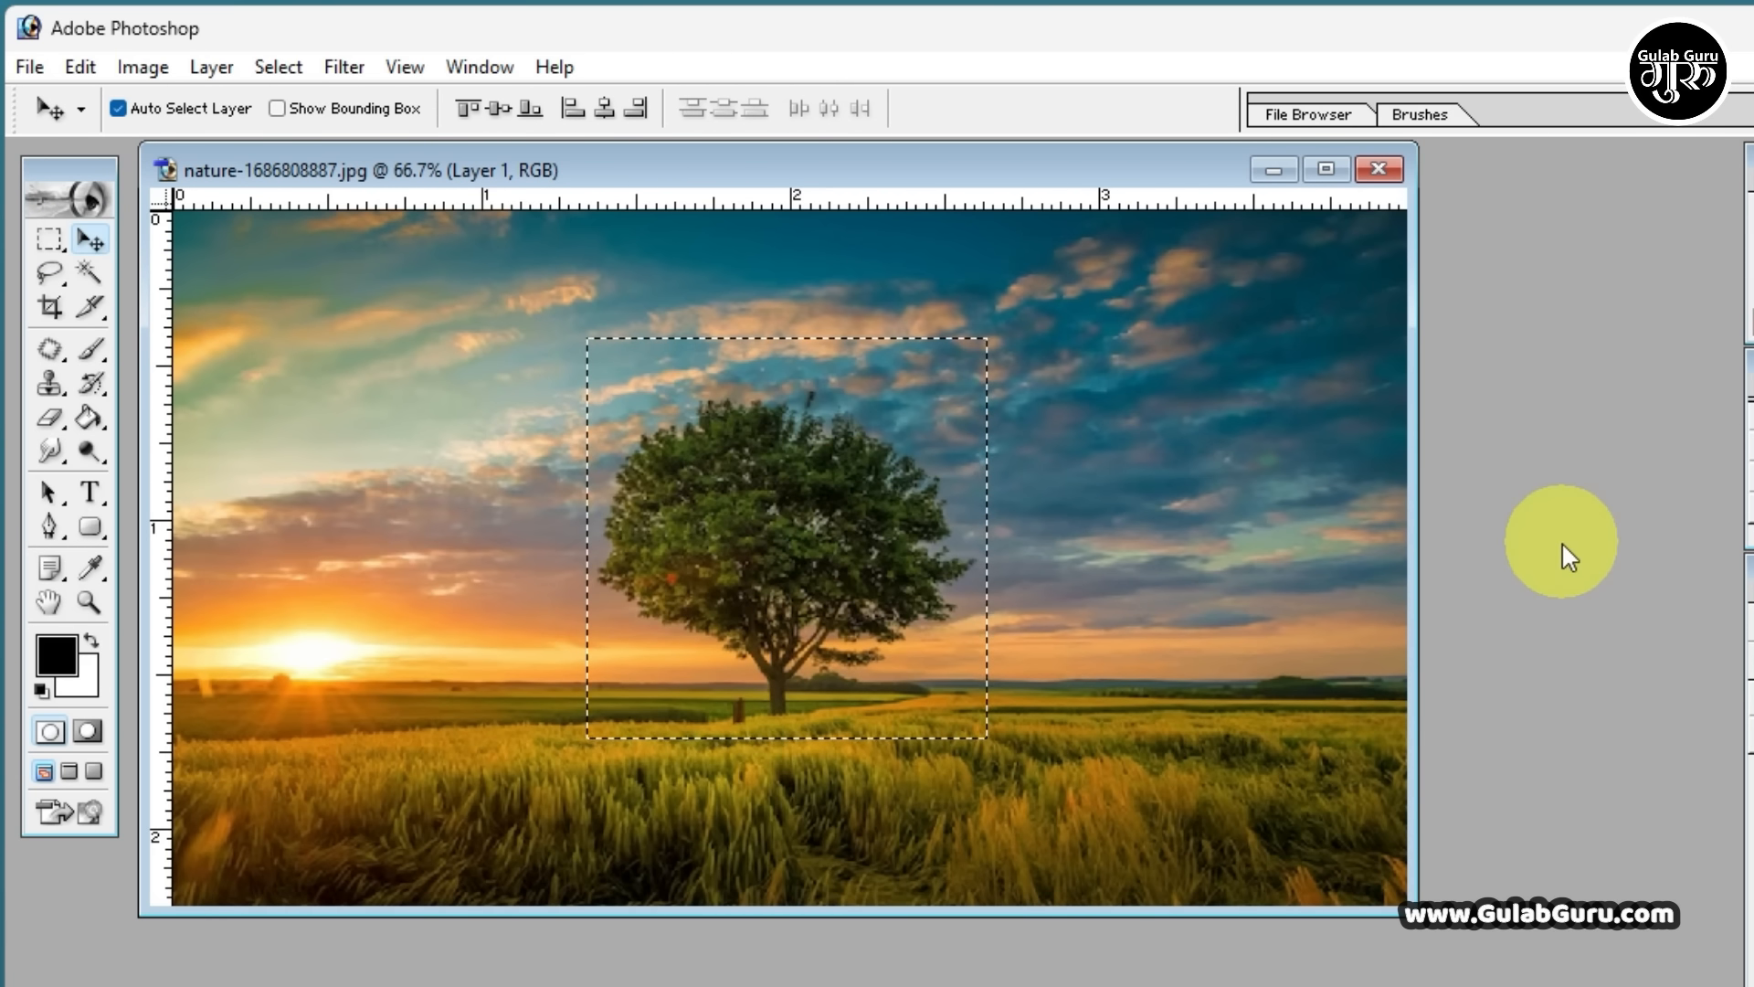
# Open the close-up-growing-beautiful-forest-in-glass-ball image from the Student photo folder and move its window so both images can be seen
pyautogui.doubleClick(1554, 524)
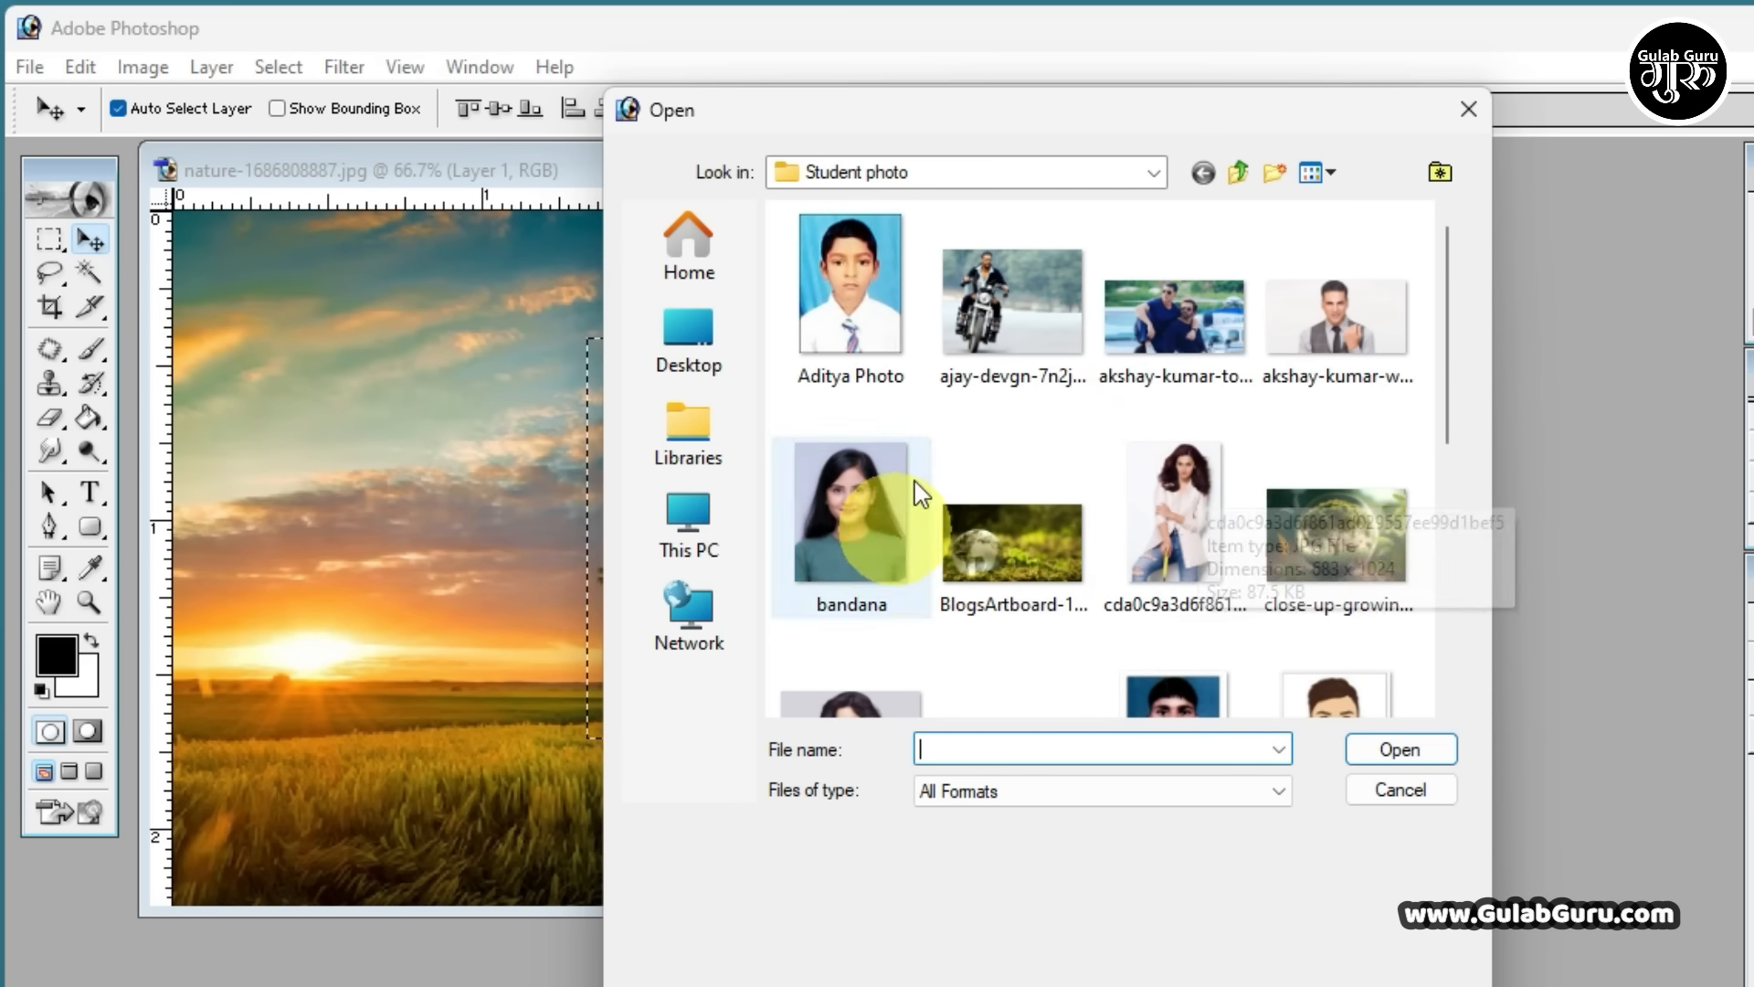
pyautogui.scroll(-5, 1083, 402)
pyautogui.scroll(5, 1078, 420)
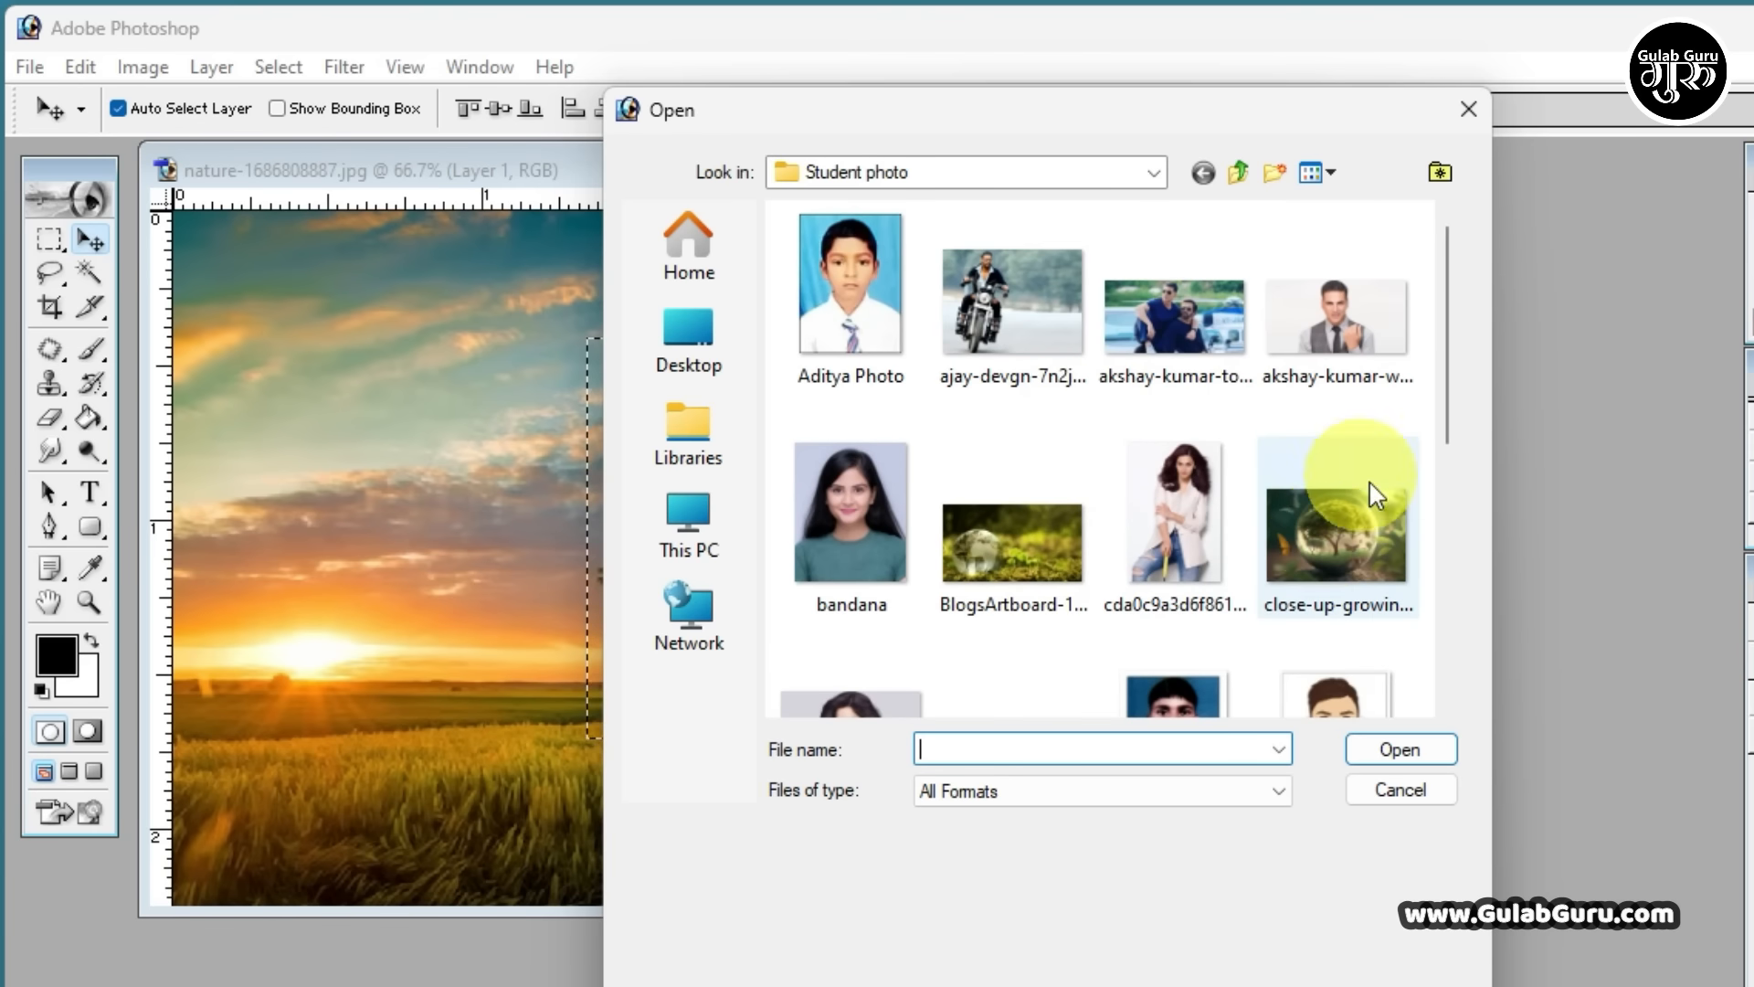
pyautogui.click(1312, 545)
pyautogui.click(1395, 759)
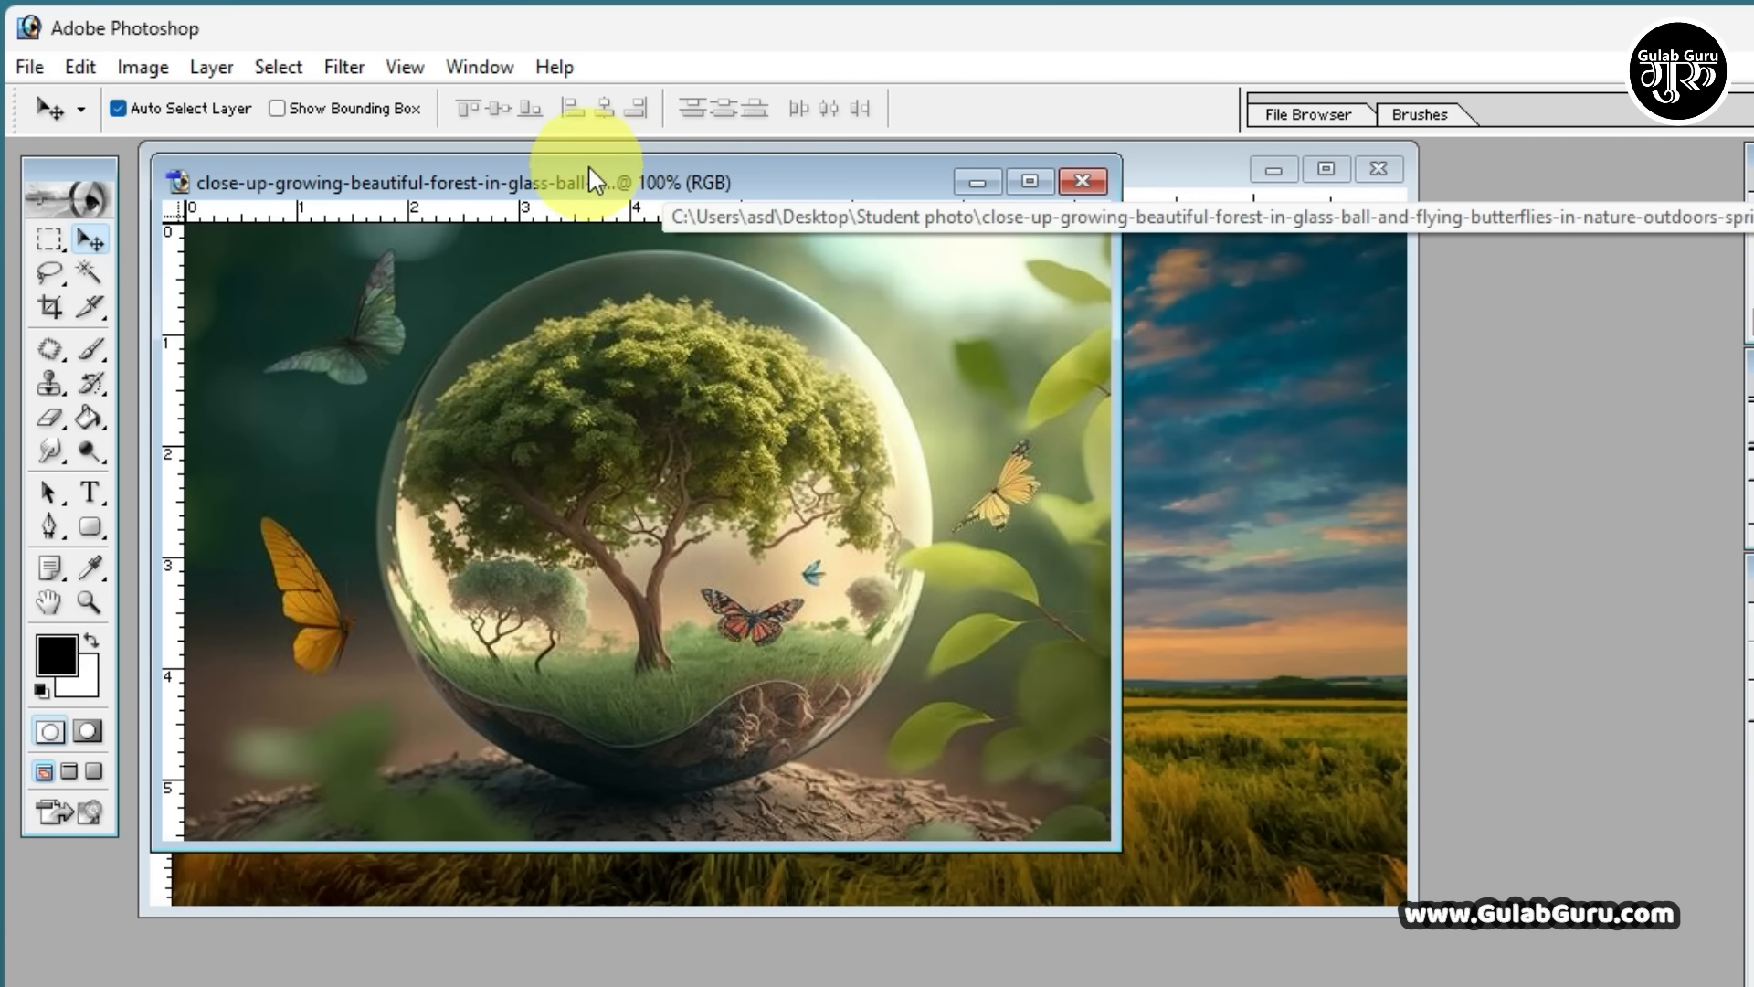
pyautogui.moveTo(612, 178); pyautogui.dragTo(1180, 309)
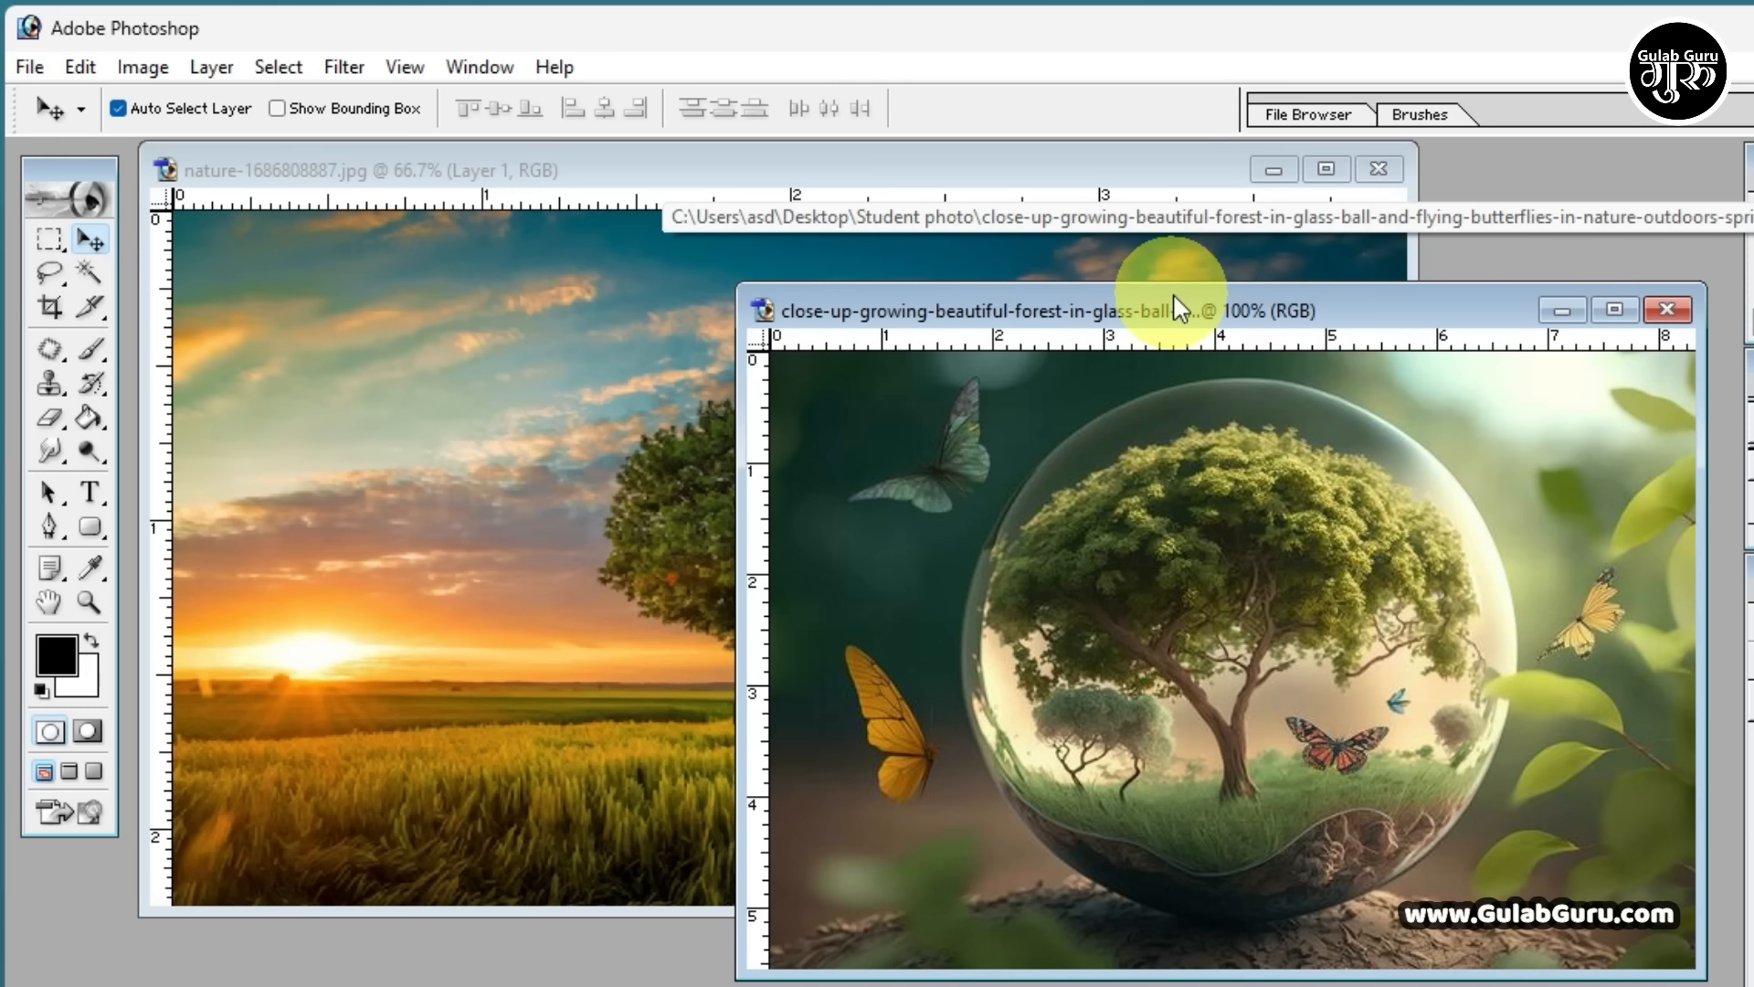
# Copy the selected tree area from the nature image into the glass-ball image with the Move Tool
pyautogui.click(469, 478)
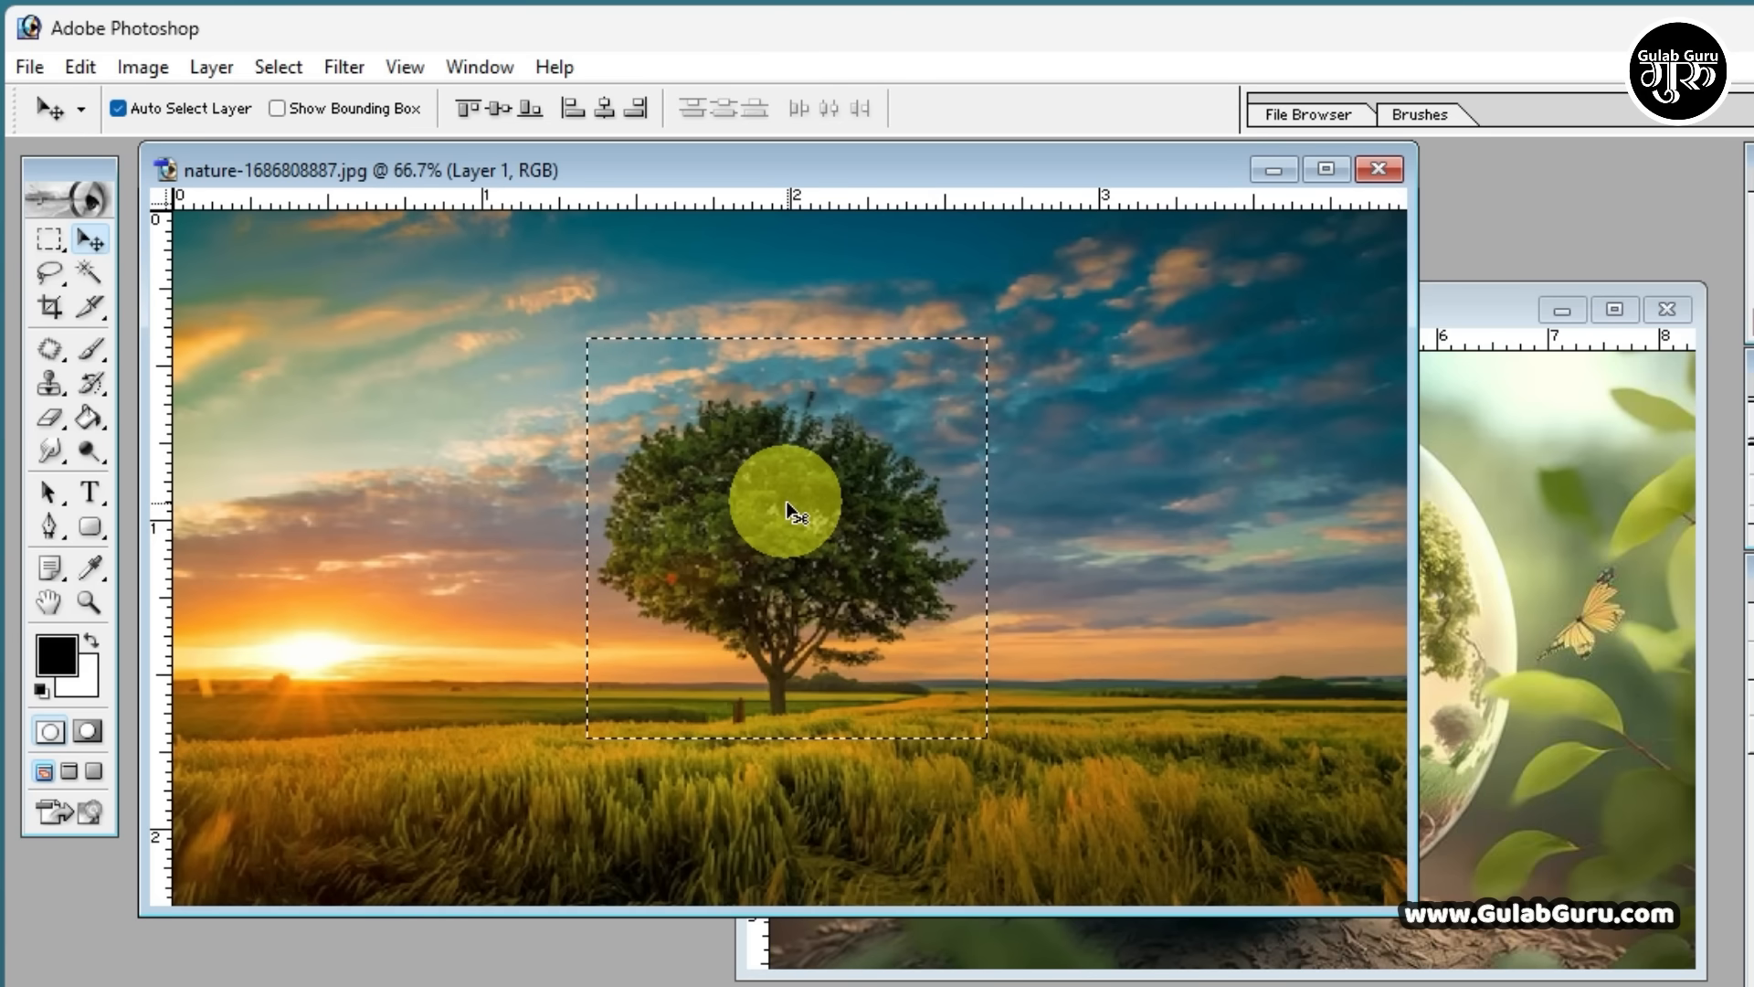
pyautogui.moveTo(791, 501); pyautogui.dragTo(1443, 594)
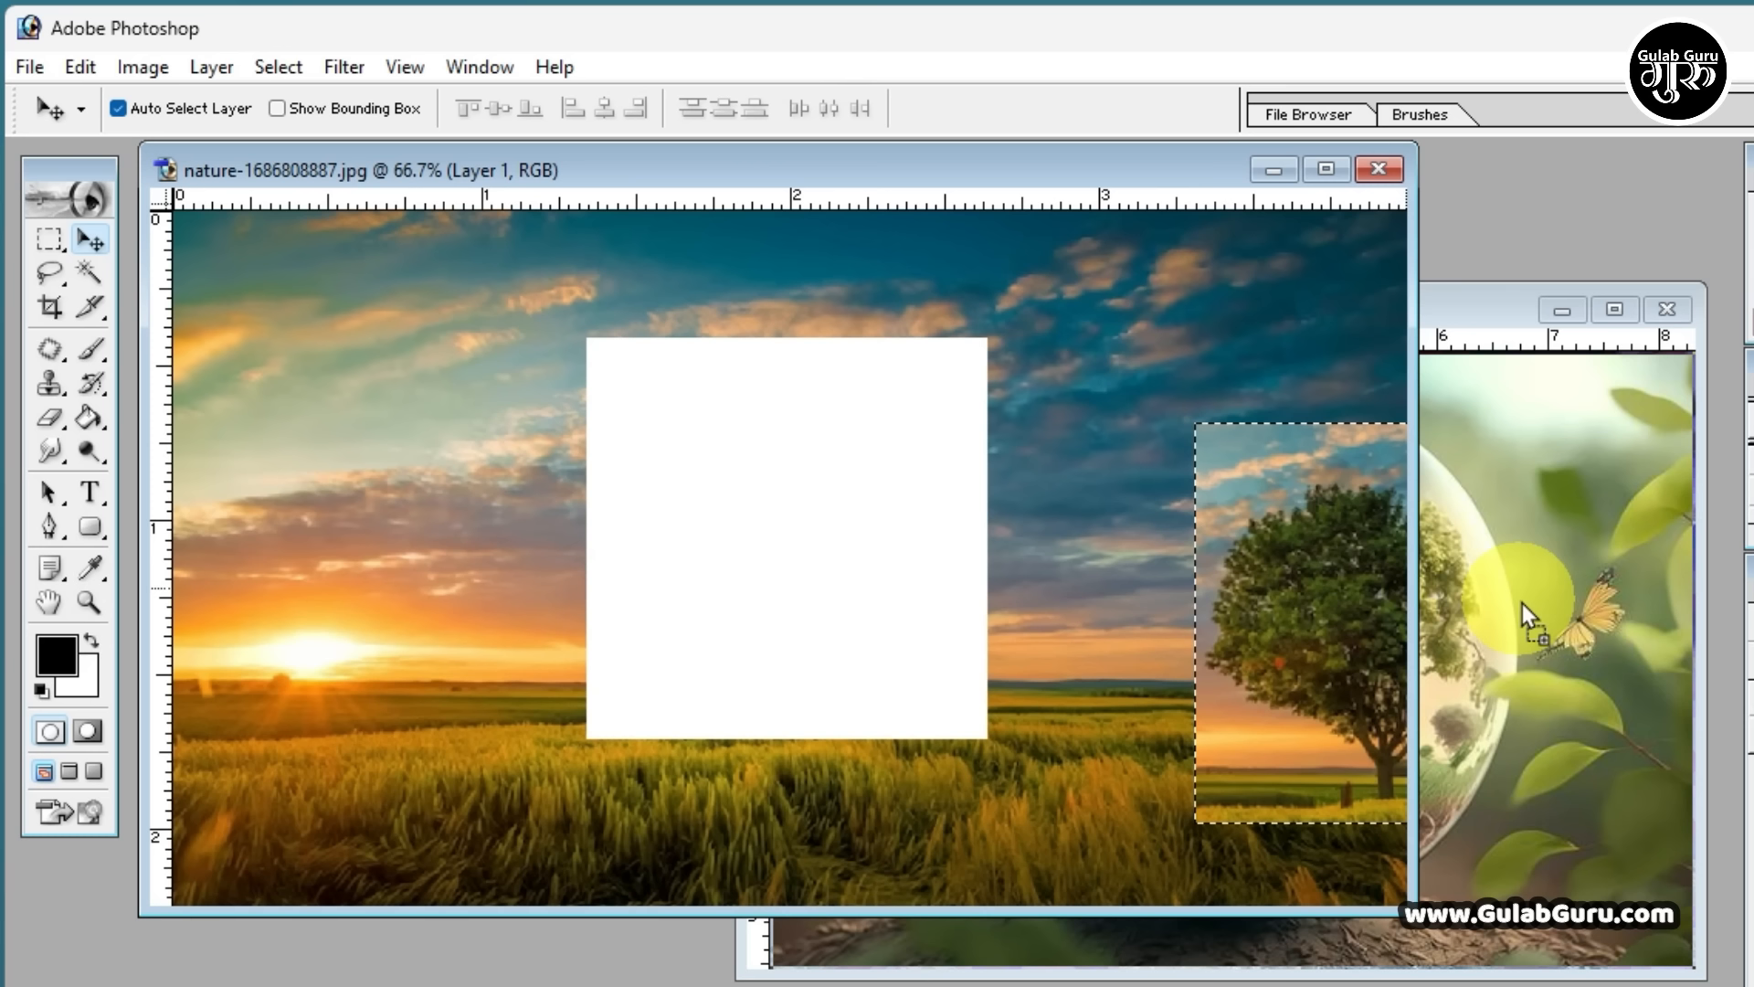
pyautogui.moveTo(1522, 603); pyautogui.dragTo(1078, 638)
pyautogui.click(606, 527)
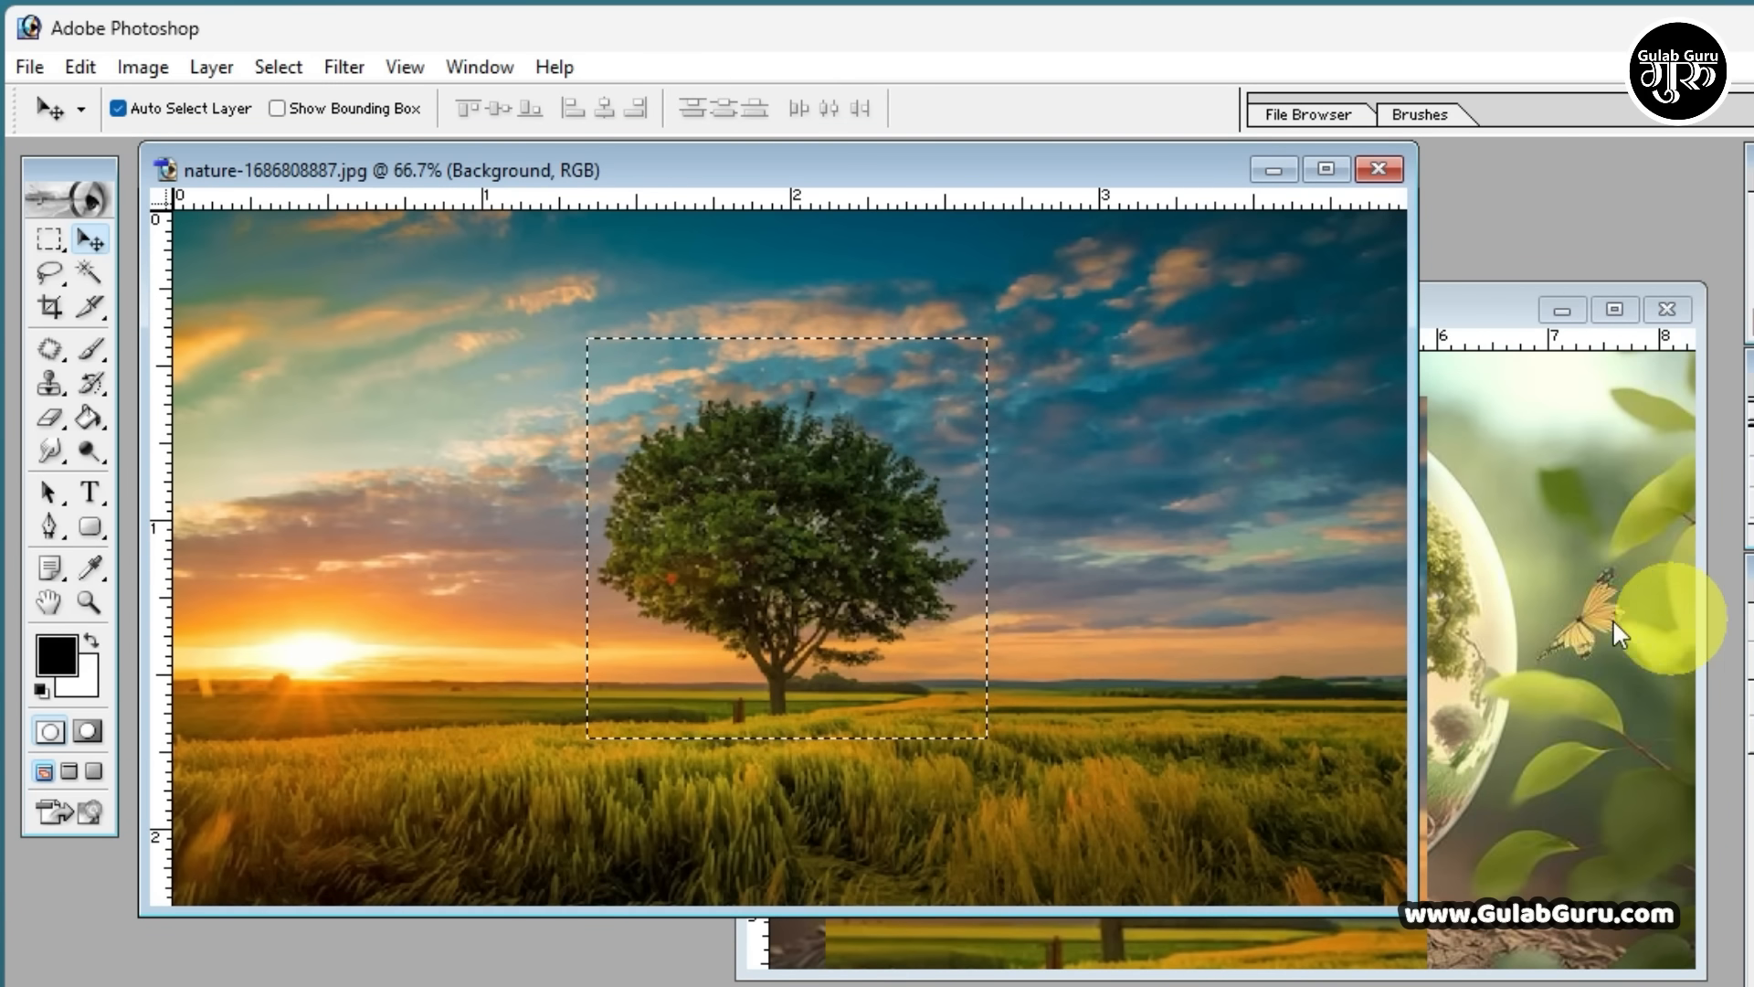
# Shift the copied tree about 1 ruler unit right and slightly up in the glass-ball image, and return to the nature image
pyautogui.click(1550, 618)
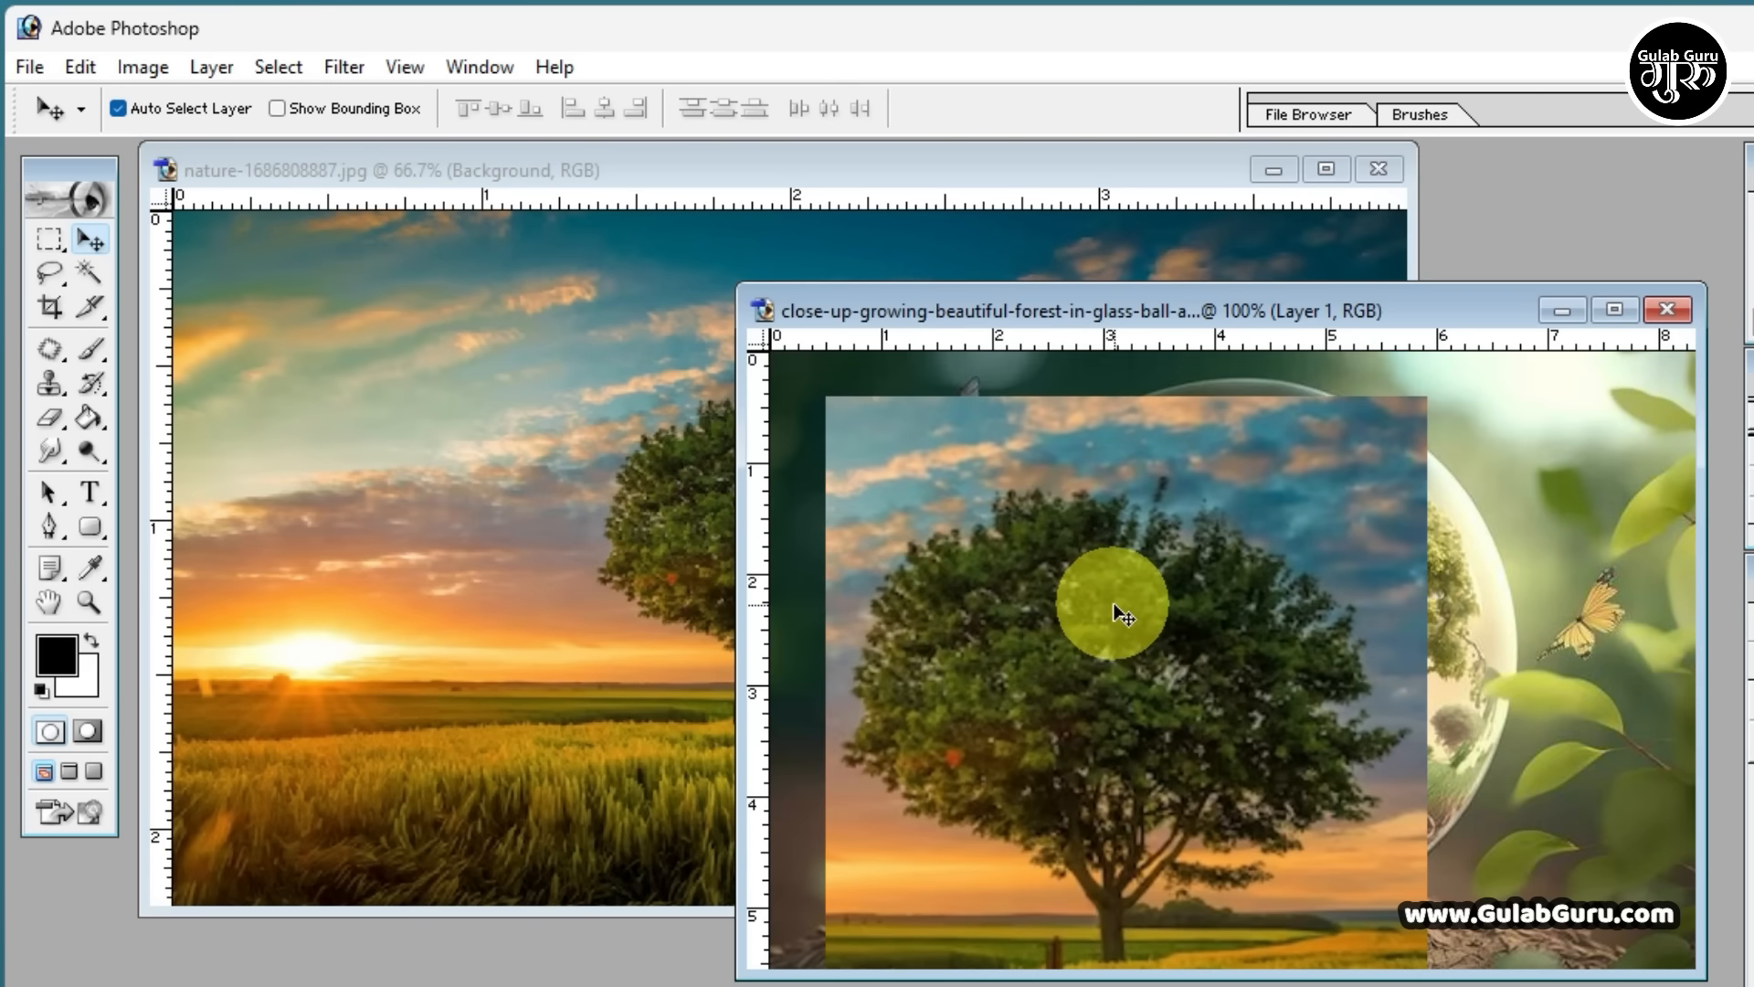
pyautogui.moveTo(1113, 612); pyautogui.dragTo(1171, 616)
pyautogui.click(672, 567)
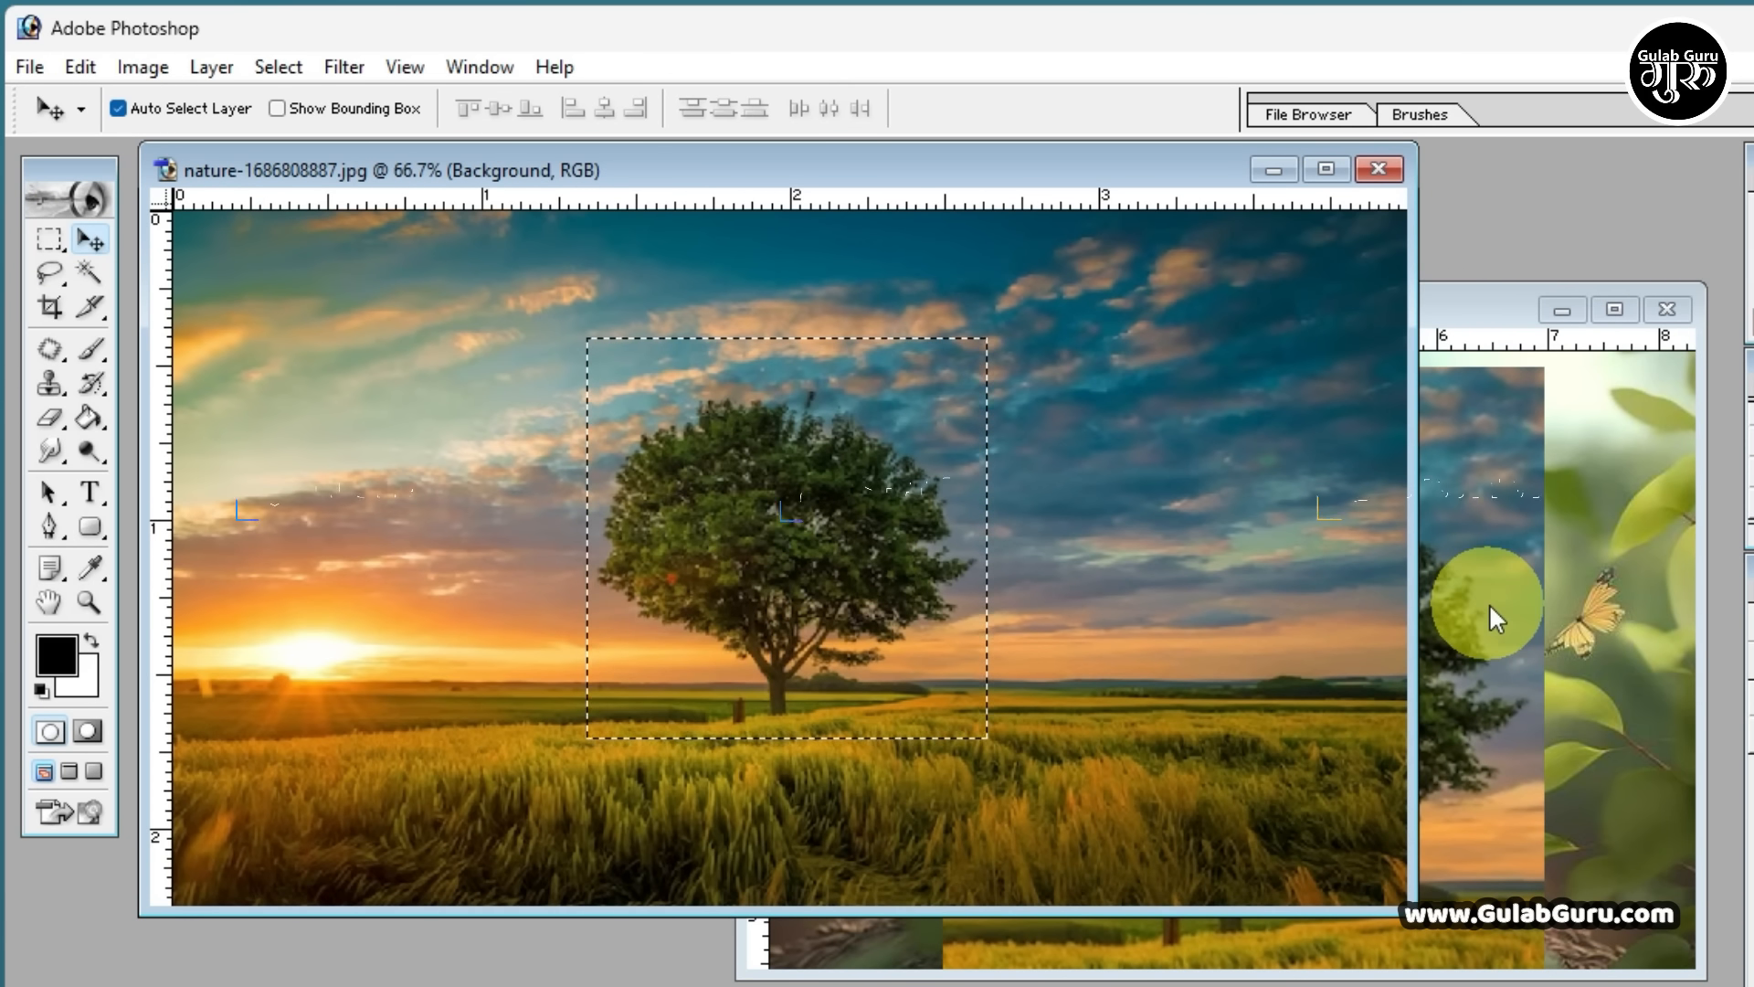
# Draw an elliptical marquee selection about 4.6 by 5 ruler units over the glass ball
pyautogui.click(55, 241)
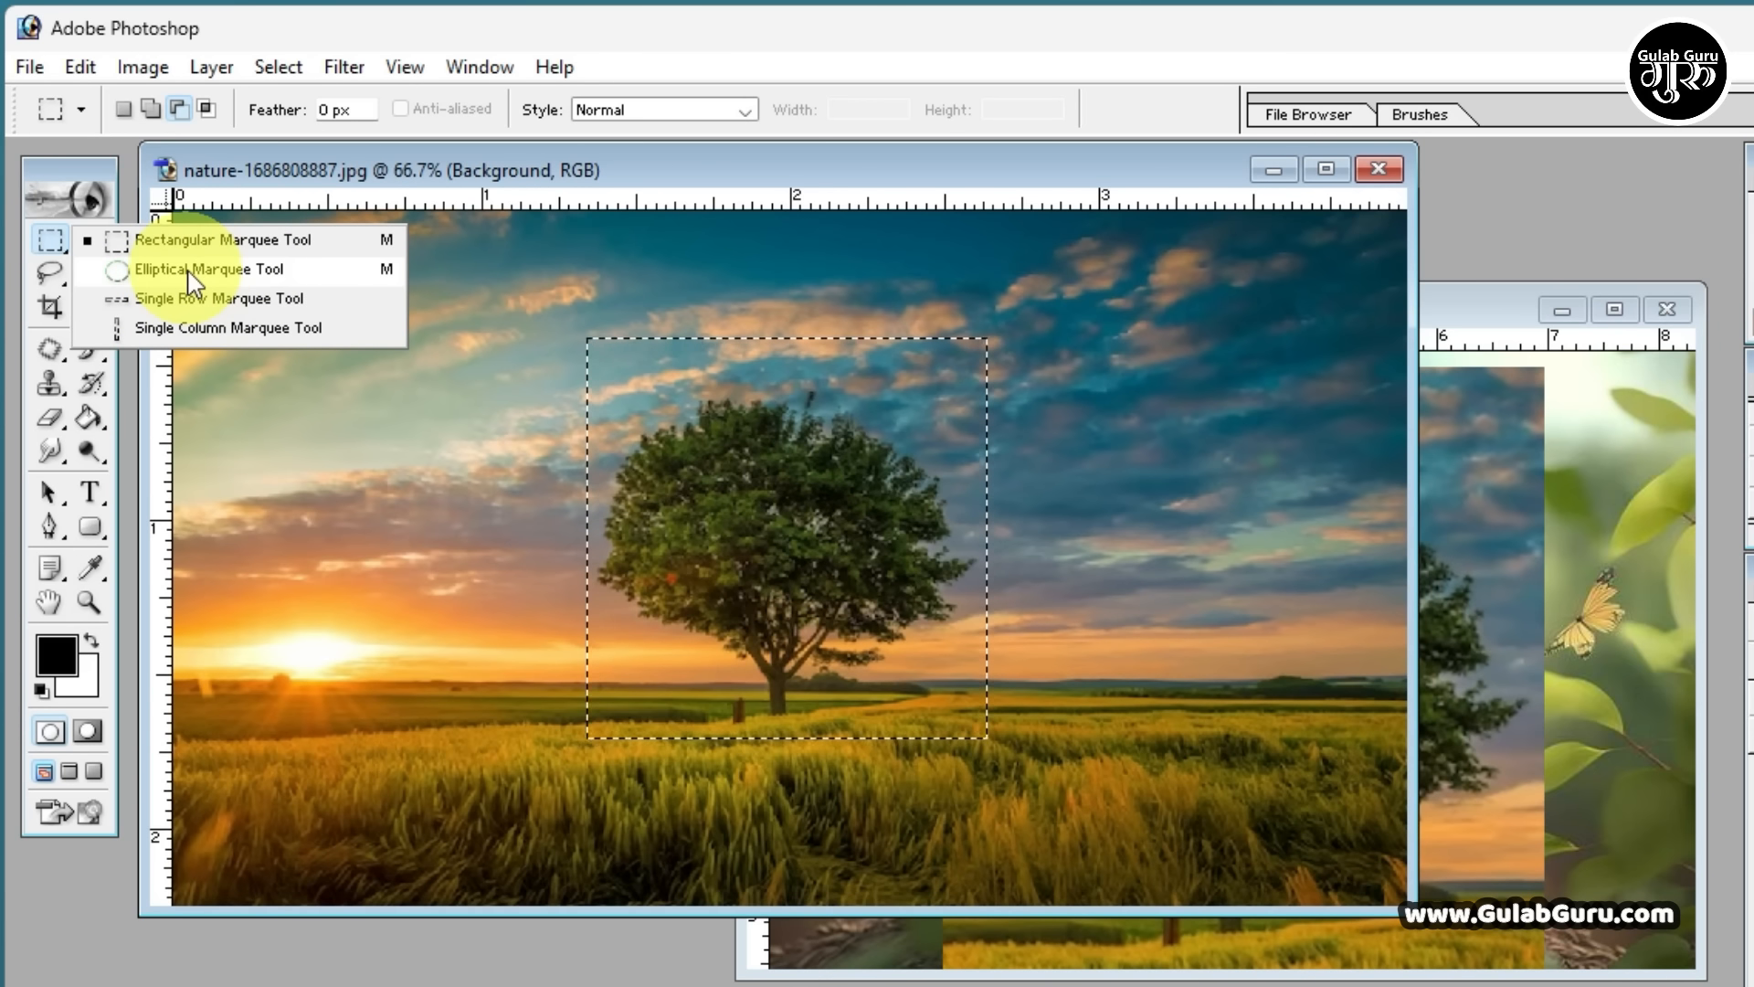
pyautogui.click(217, 271)
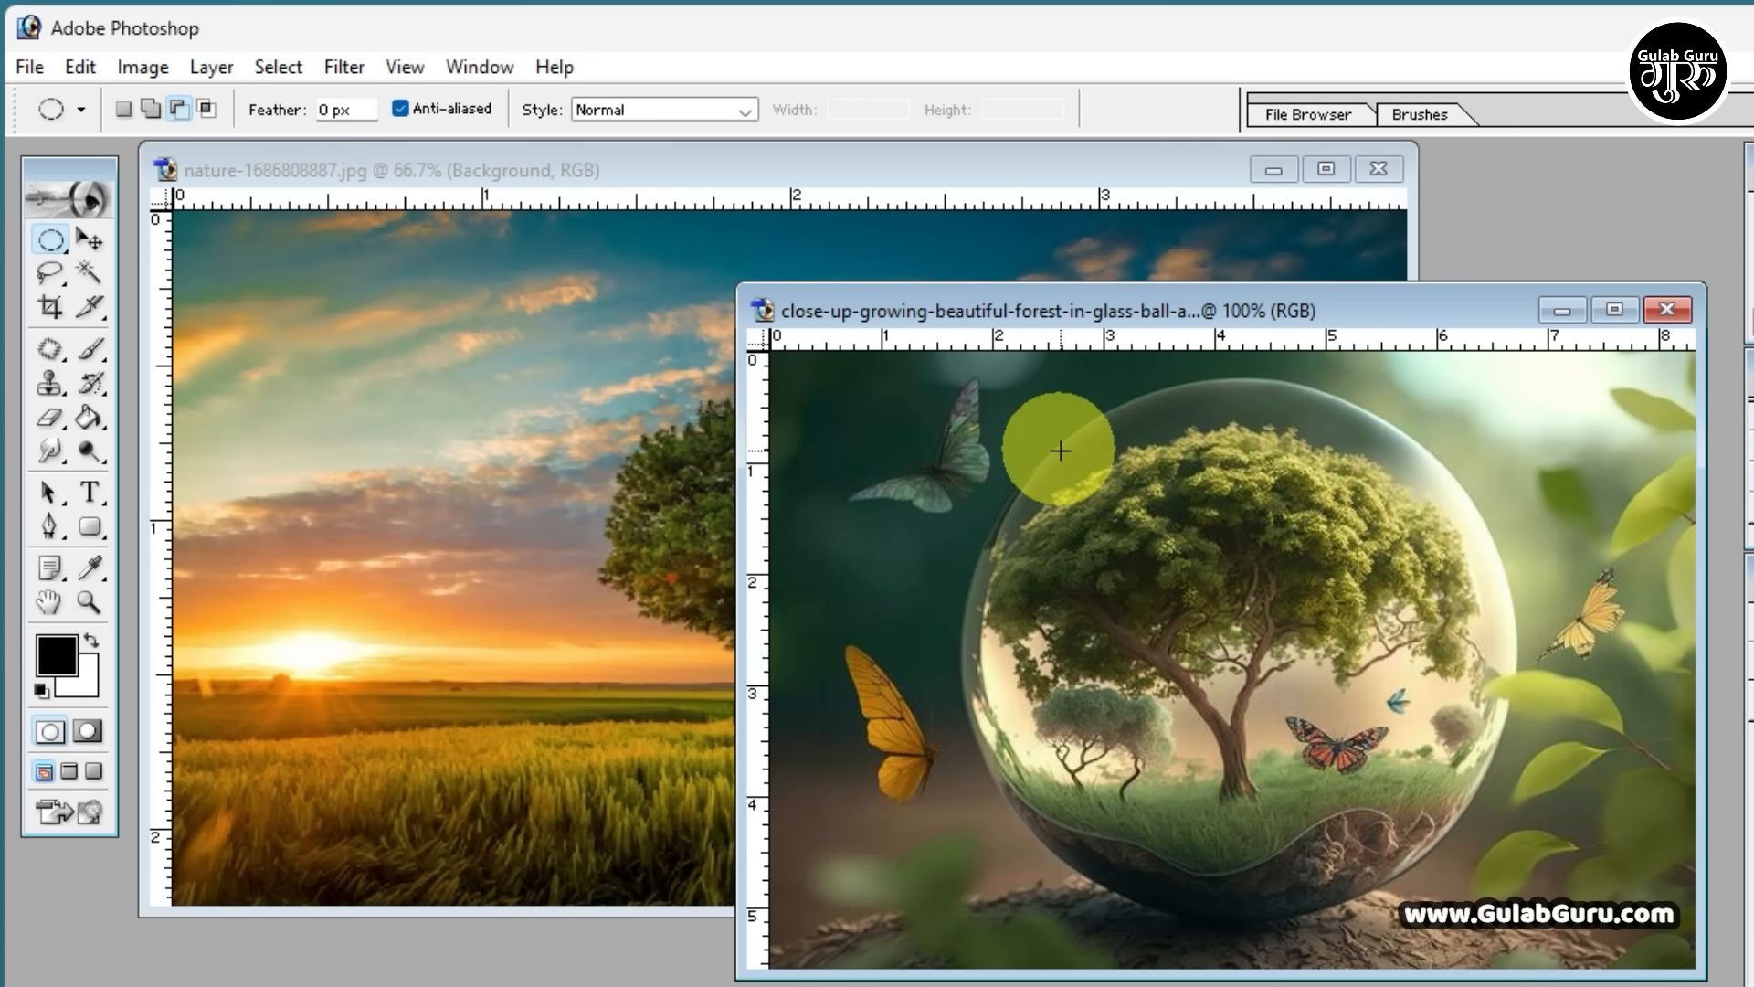
pyautogui.click(49, 242)
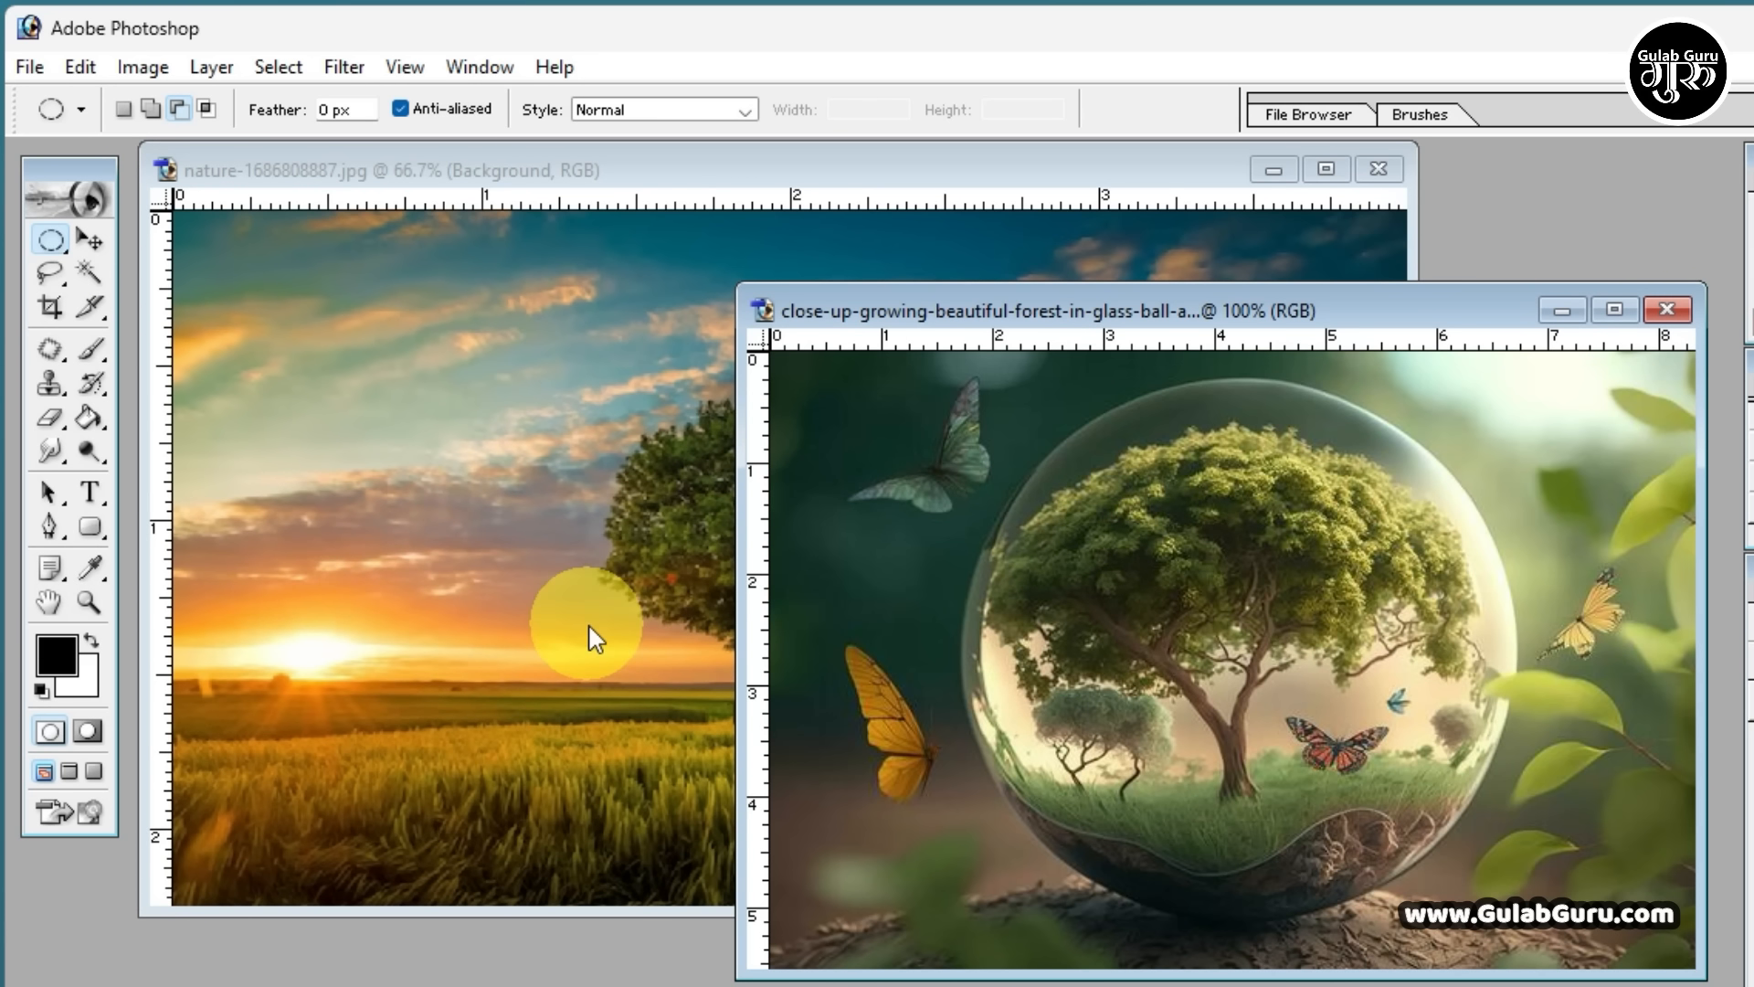
pyautogui.moveTo(1050, 403); pyautogui.dragTo(1528, 930)
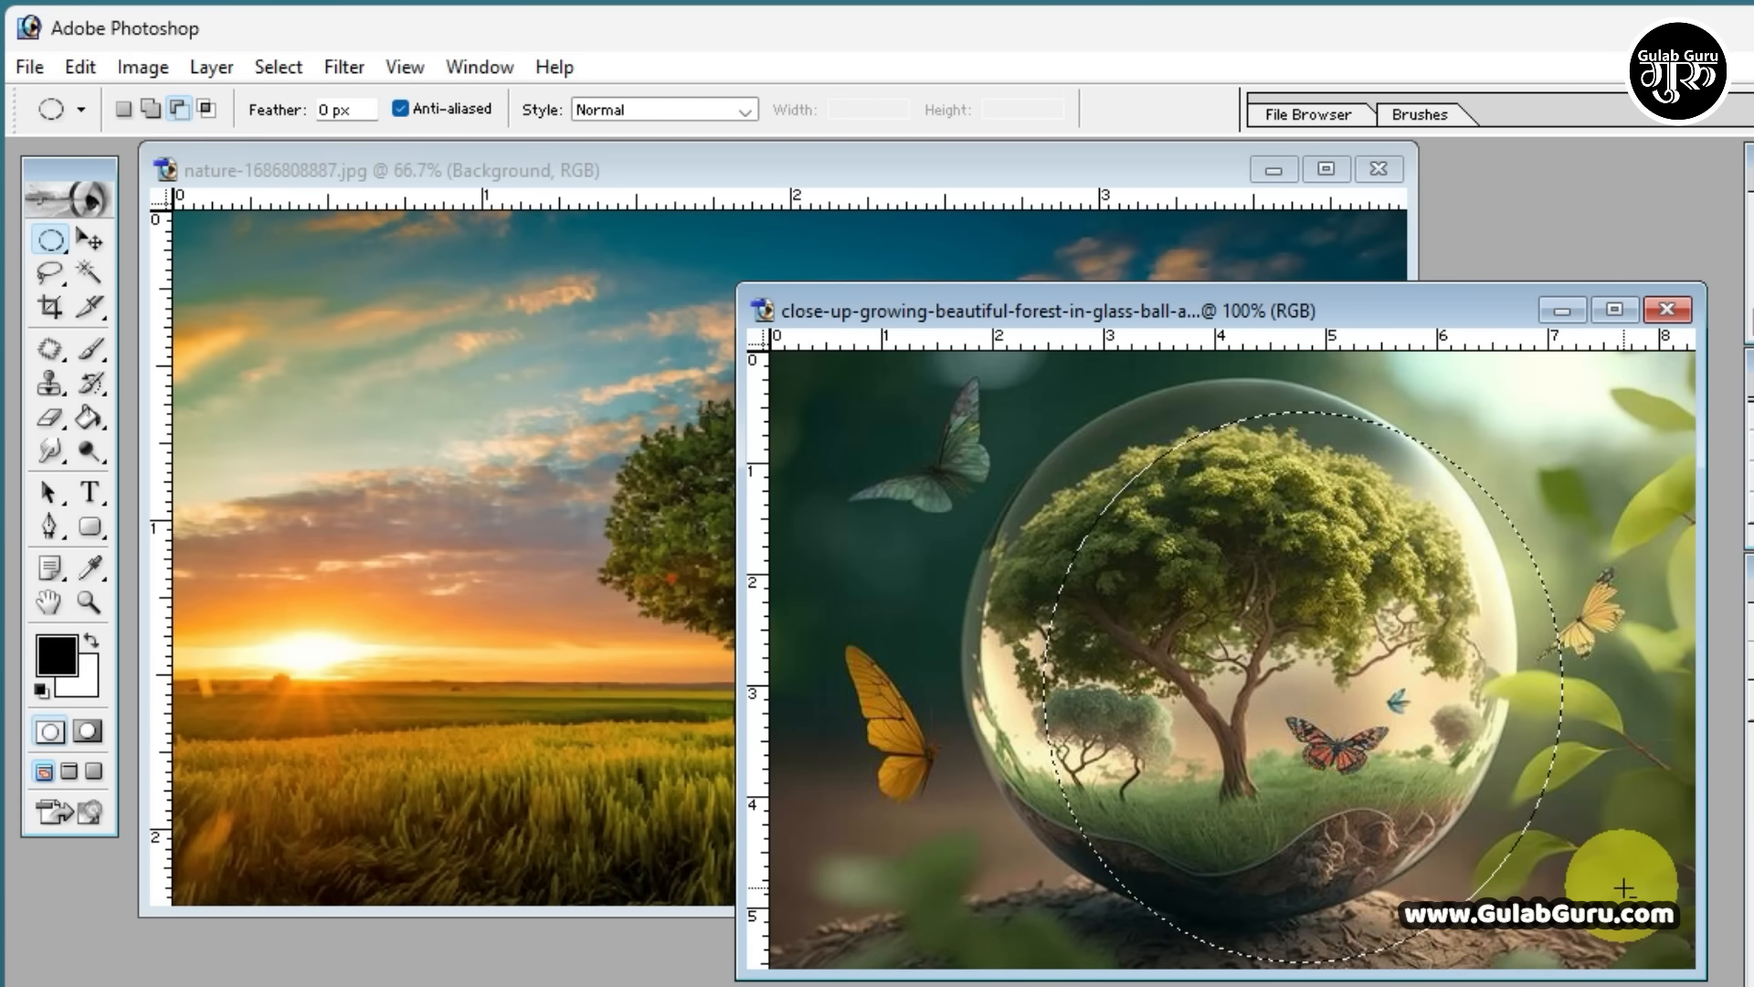
# Nudge the elliptical selection left and up in small moves until its outline lines up with the glass ball
pyautogui.press('Left')
pyautogui.press('Left')
pyautogui.press('Left')
pyautogui.press('Left')
pyautogui.press('Left')
pyautogui.press('Left')
pyautogui.press('Left')
pyautogui.press('Left')
pyautogui.press('Left')
pyautogui.press('Left')
pyautogui.press('Left')
pyautogui.press('Left')
pyautogui.press('Left')
pyautogui.press('Left')
pyautogui.press('Left')
pyautogui.press('Left')
pyautogui.press('Left')
pyautogui.press('Left')
pyautogui.press('Left')
pyautogui.press('Left')
pyautogui.press('Left')
pyautogui.press('Left')
pyautogui.press('Left')
pyautogui.press('Left')
pyautogui.press('Left')
pyautogui.press('Left')
pyautogui.press('Left')
pyautogui.press('Left')
pyautogui.press('Left')
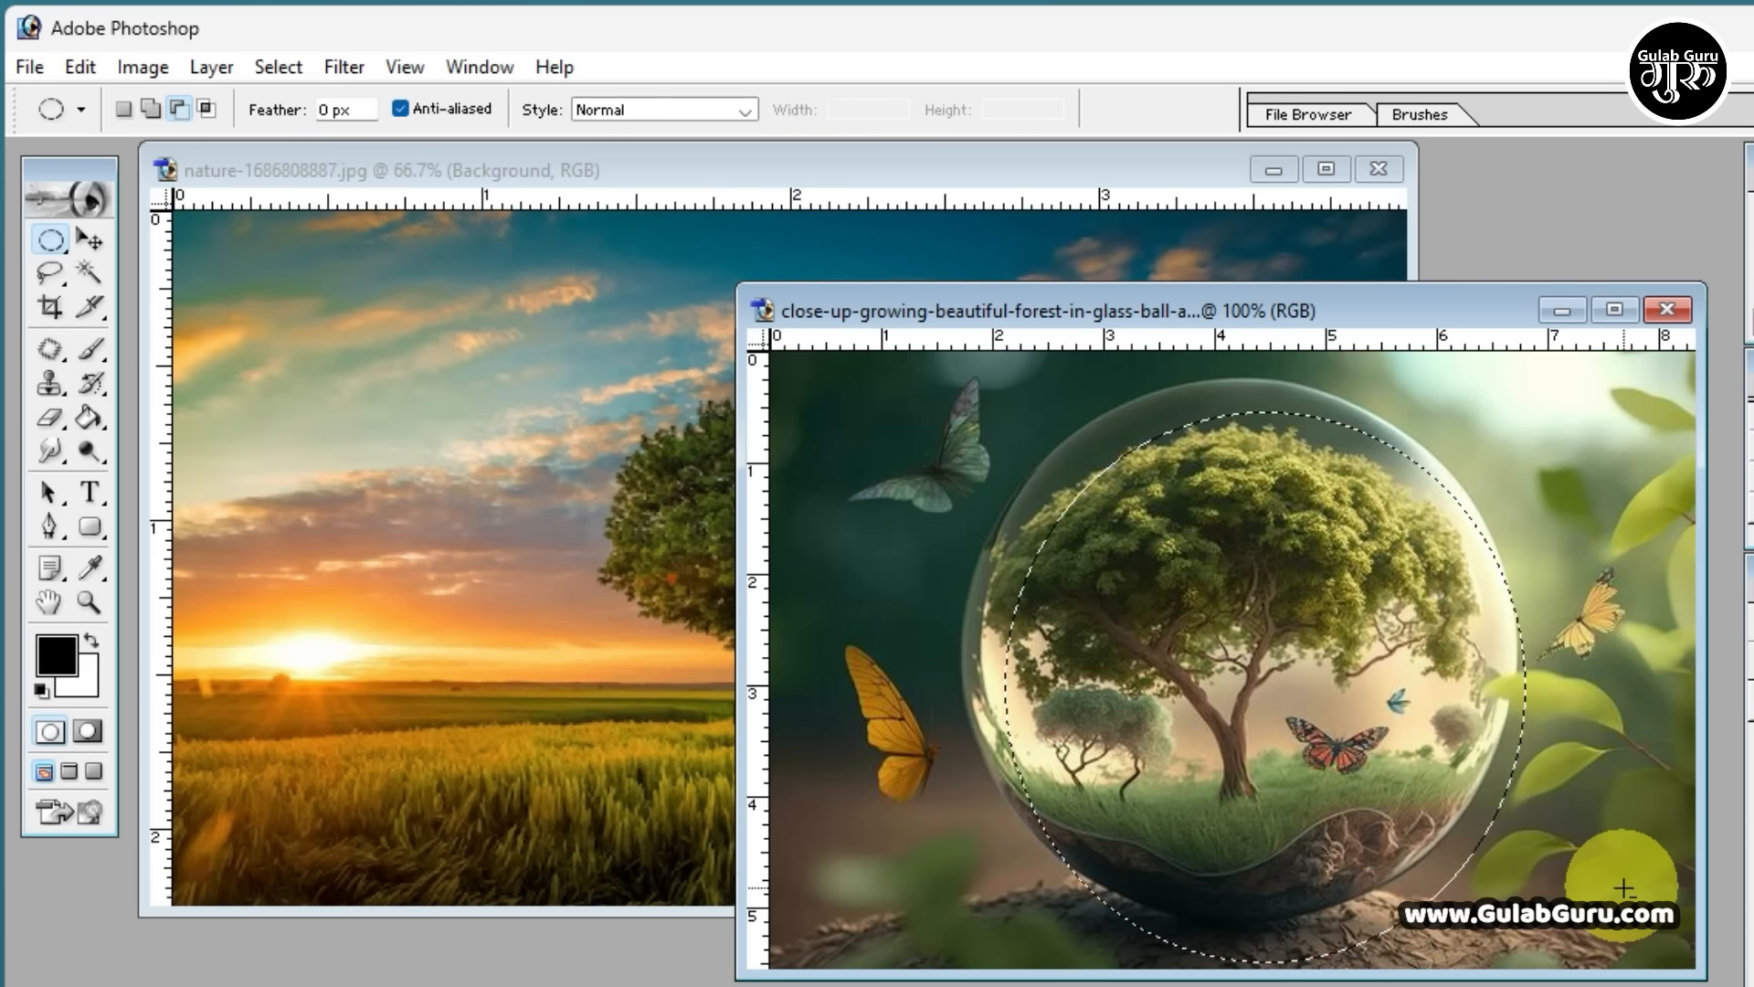
pyautogui.press('Up')
pyautogui.press('Up')
pyautogui.press('Up')
pyautogui.press('Up')
pyautogui.press('Up')
pyautogui.press('Up')
pyautogui.press('Up')
pyautogui.press('Left')
pyautogui.press('Left')
pyautogui.press('Left')
pyautogui.press('Left')
pyautogui.press('Left')
pyautogui.press('Left')
pyautogui.press('Left')
pyautogui.press('Left')
pyautogui.press('Left')
pyautogui.press('Left')
pyautogui.press('Left')
pyautogui.press('Left')
pyautogui.press('Left')
pyautogui.press('Left')
pyautogui.press('Left')
pyautogui.press('Left')
pyautogui.press('Left')
pyautogui.press('Left')
pyautogui.press('Left')
pyautogui.press('Left')
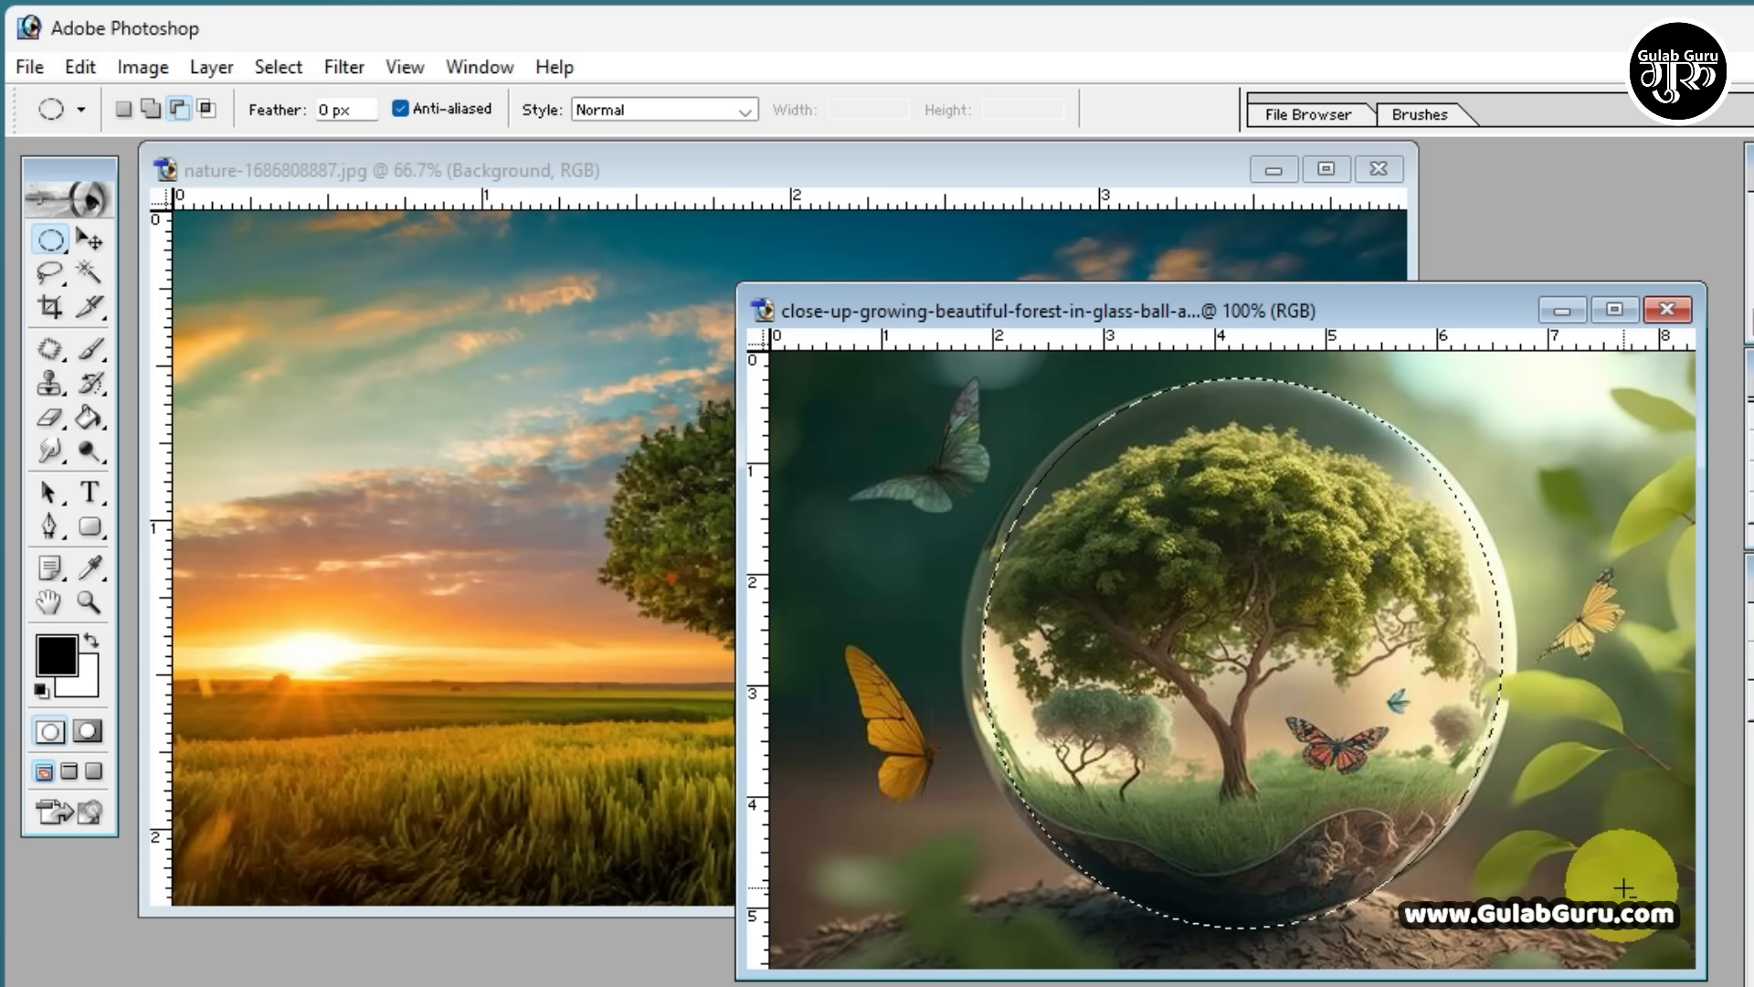
pyautogui.press('Up')
pyautogui.press('Up')
pyautogui.press('Up')
pyautogui.press('Up')
pyautogui.press('Up')
pyautogui.press('Up')
pyautogui.press('Up')
pyautogui.press('Up')
pyautogui.press('Up')
pyautogui.press('Up')
pyautogui.press('Up')
pyautogui.press('Up')
pyautogui.press('Up')
pyautogui.press('Up')
pyautogui.press('Up')
pyautogui.press('Up')
pyautogui.press('Up')
pyautogui.press('Up')
pyautogui.press('Up')
pyautogui.press('Up')
pyautogui.press('Right')
pyautogui.press('Right')
pyautogui.press('Right')
pyautogui.press('Right')
pyautogui.press('Right')
pyautogui.press('Right')
pyautogui.press('Right')
pyautogui.press('Right')
pyautogui.press('Right')
pyautogui.press('Right')
pyautogui.press('Right')
pyautogui.press('Right')
pyautogui.press('Right')
pyautogui.press('Right')
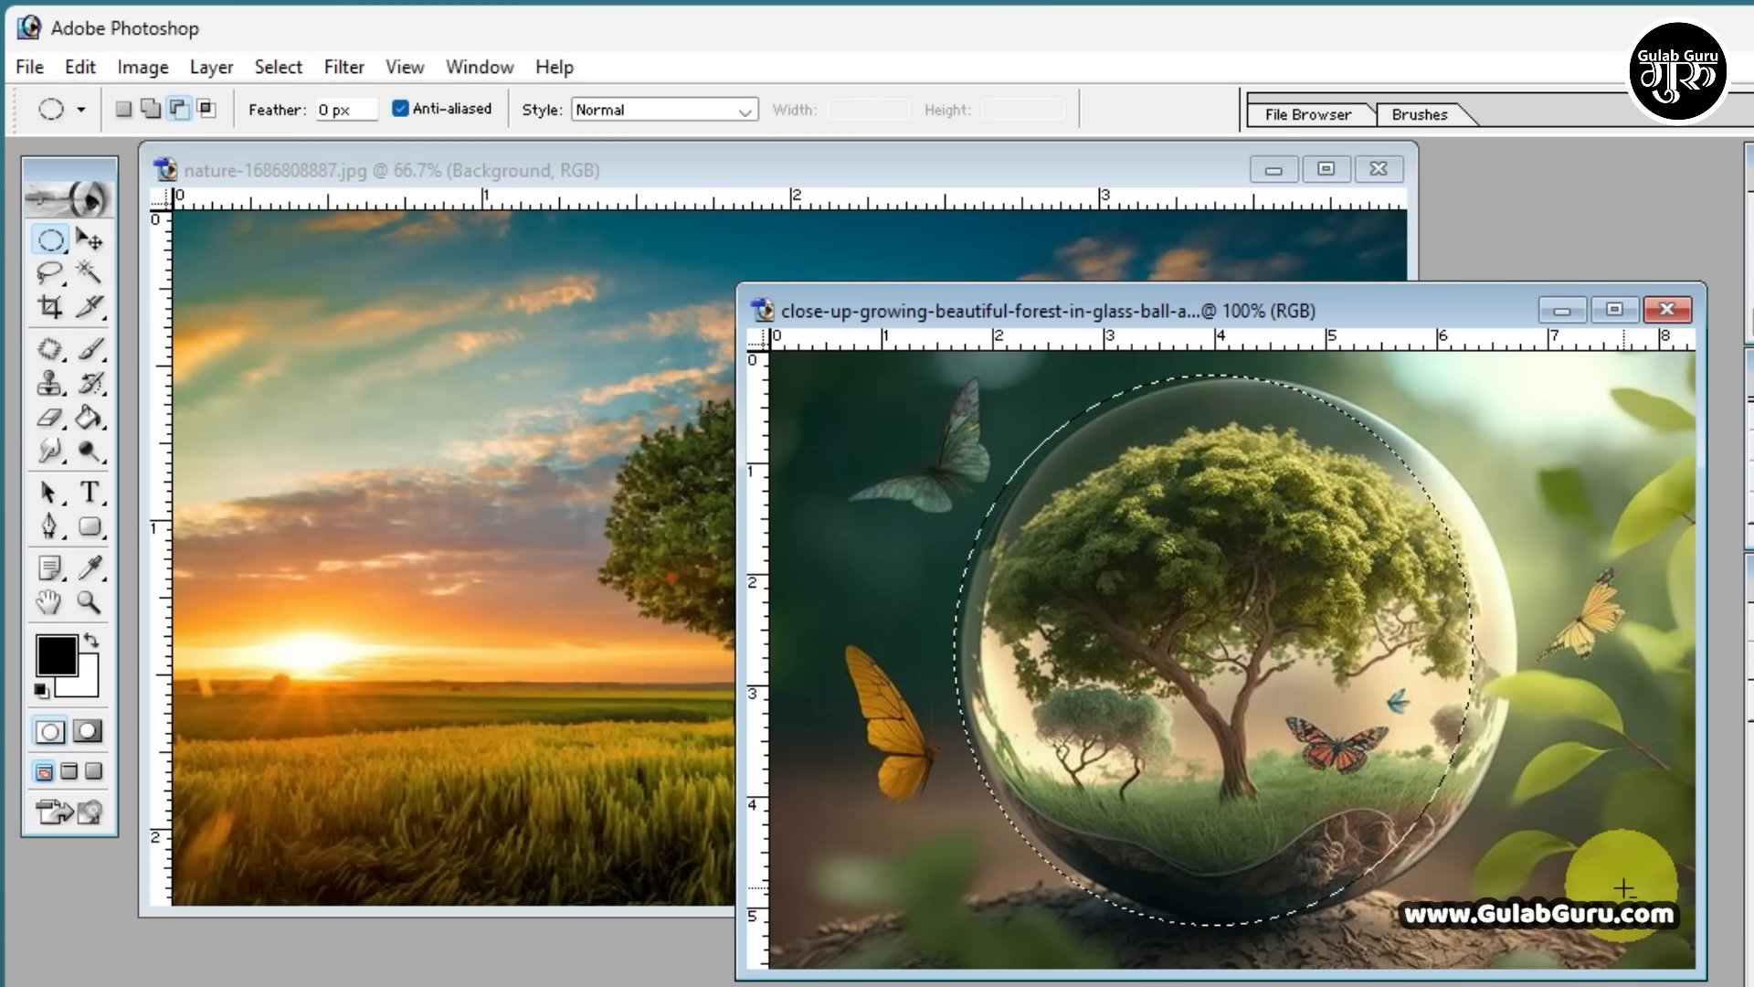
pyautogui.press('Right')
pyautogui.press('Right')
pyautogui.press('Right')
pyautogui.press('Right')
pyautogui.press('Right')
pyautogui.press('Right')
pyautogui.press('Right')
pyautogui.press('Right')
pyautogui.press('Right')
pyautogui.press('Right')
pyautogui.press('Right')
pyautogui.press('Right')
pyautogui.press('Right')
pyautogui.press('Right')
pyautogui.press('Right')
pyautogui.press('Right')
pyautogui.press('Right')
pyautogui.press('Right')
pyautogui.press('Right')
pyautogui.press('Right')
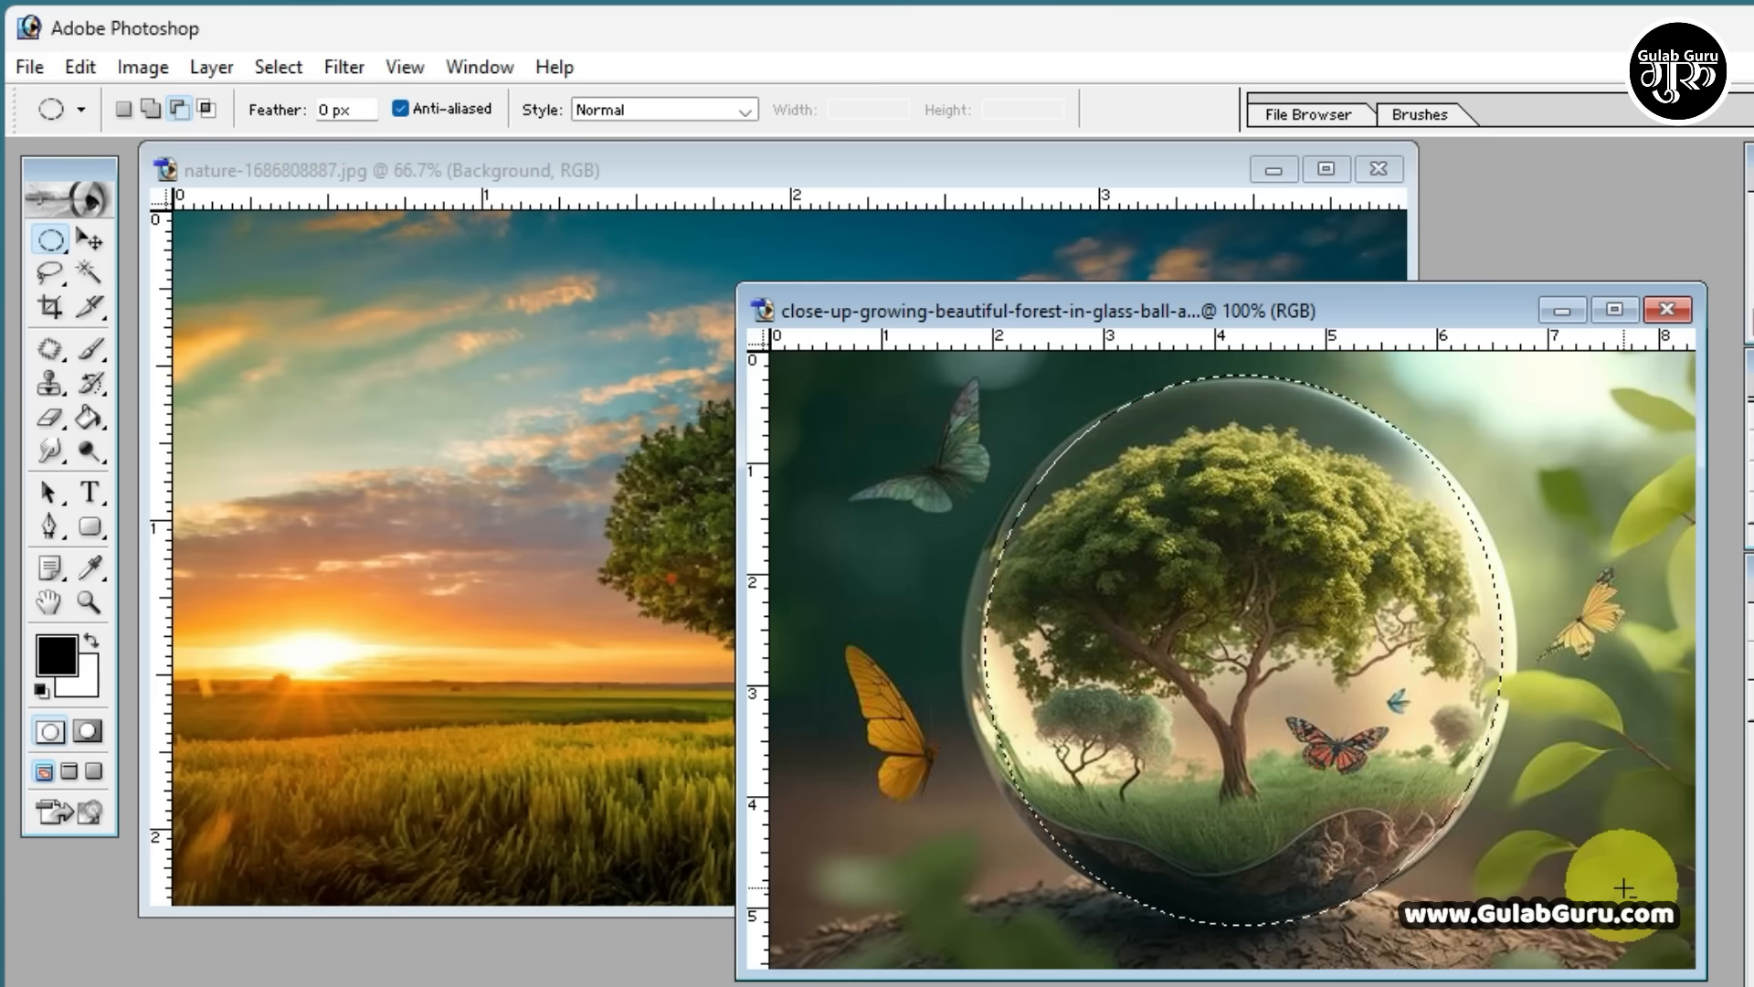
pyautogui.press('Left')
pyautogui.press('Left')
pyautogui.press('Left')
pyautogui.press('Left')
pyautogui.press('Left')
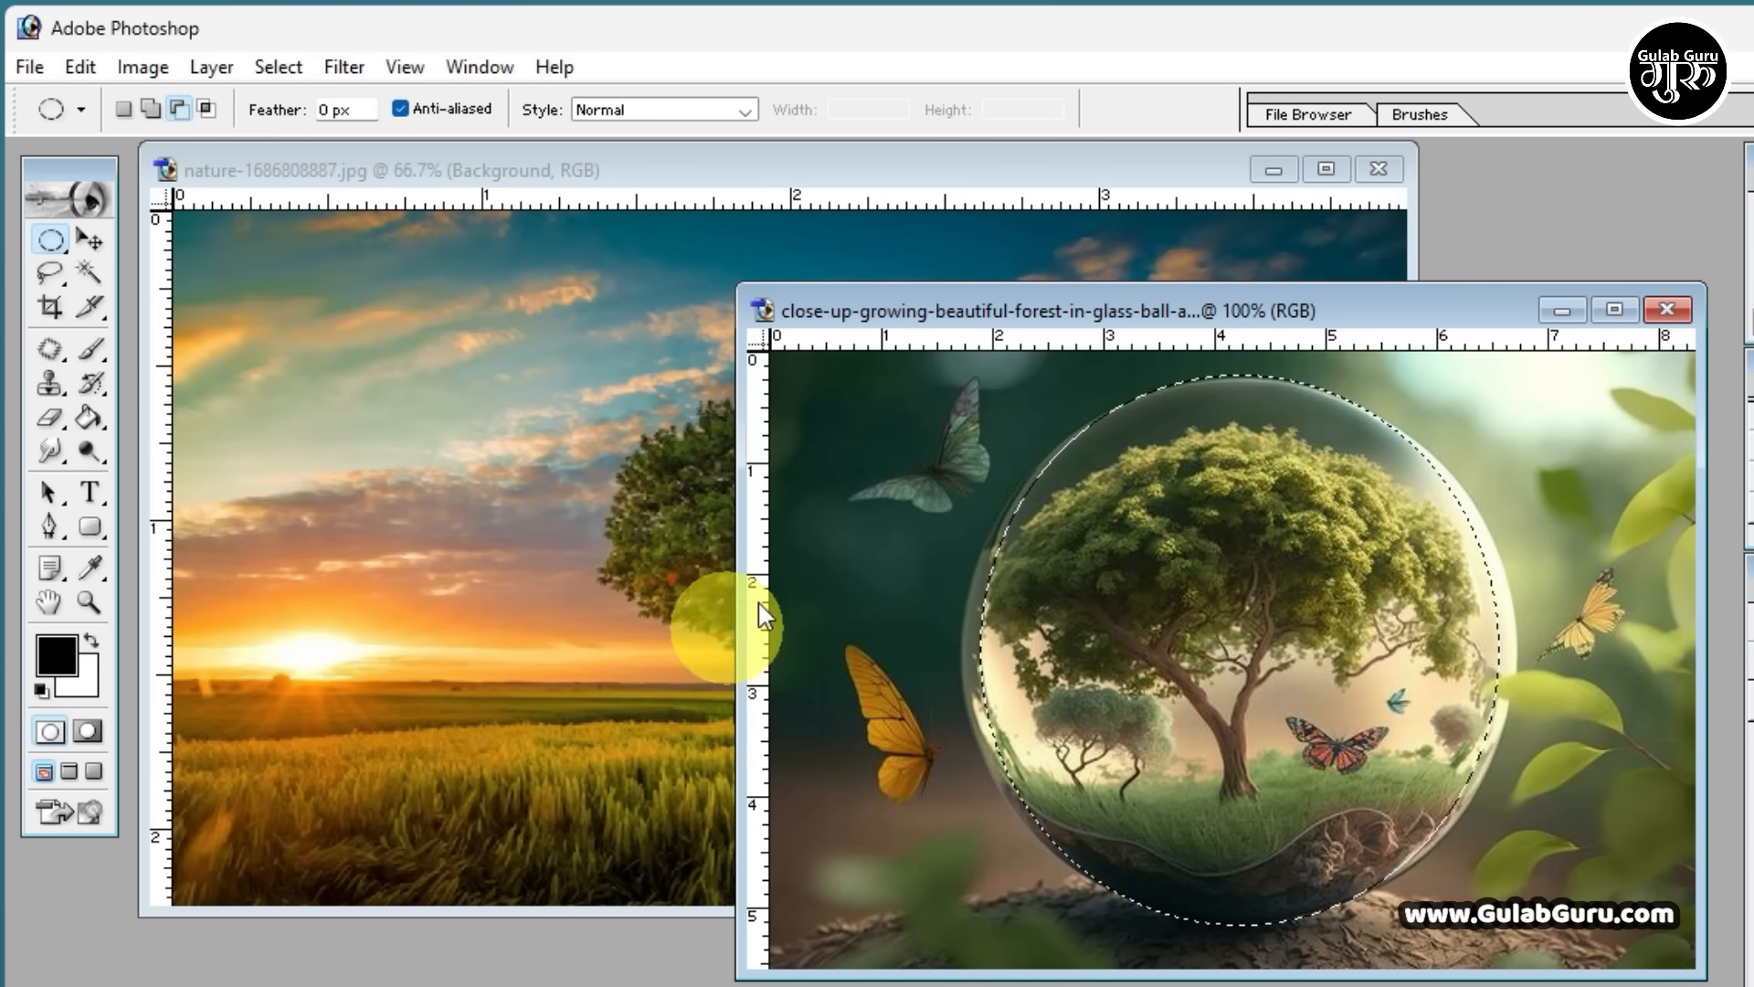
# Copy the selected glass ball into the nature image with the Move Tool
pyautogui.click(88, 247)
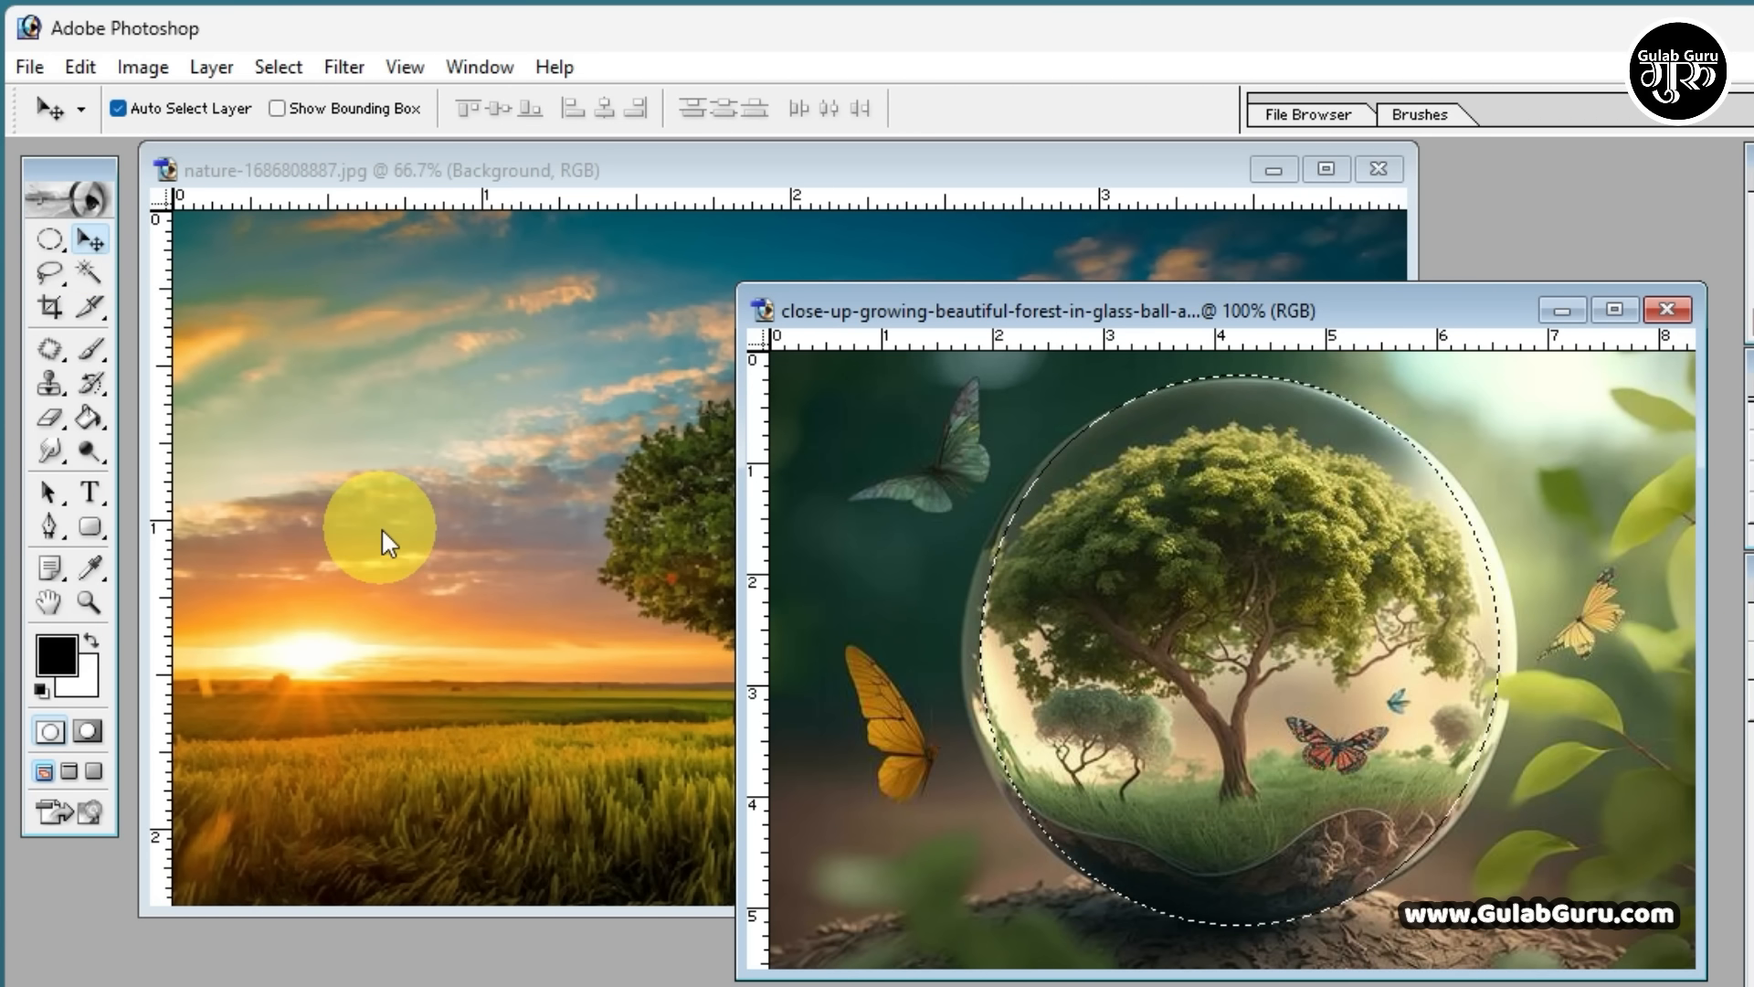
pyautogui.moveTo(1222, 627); pyautogui.dragTo(650, 606)
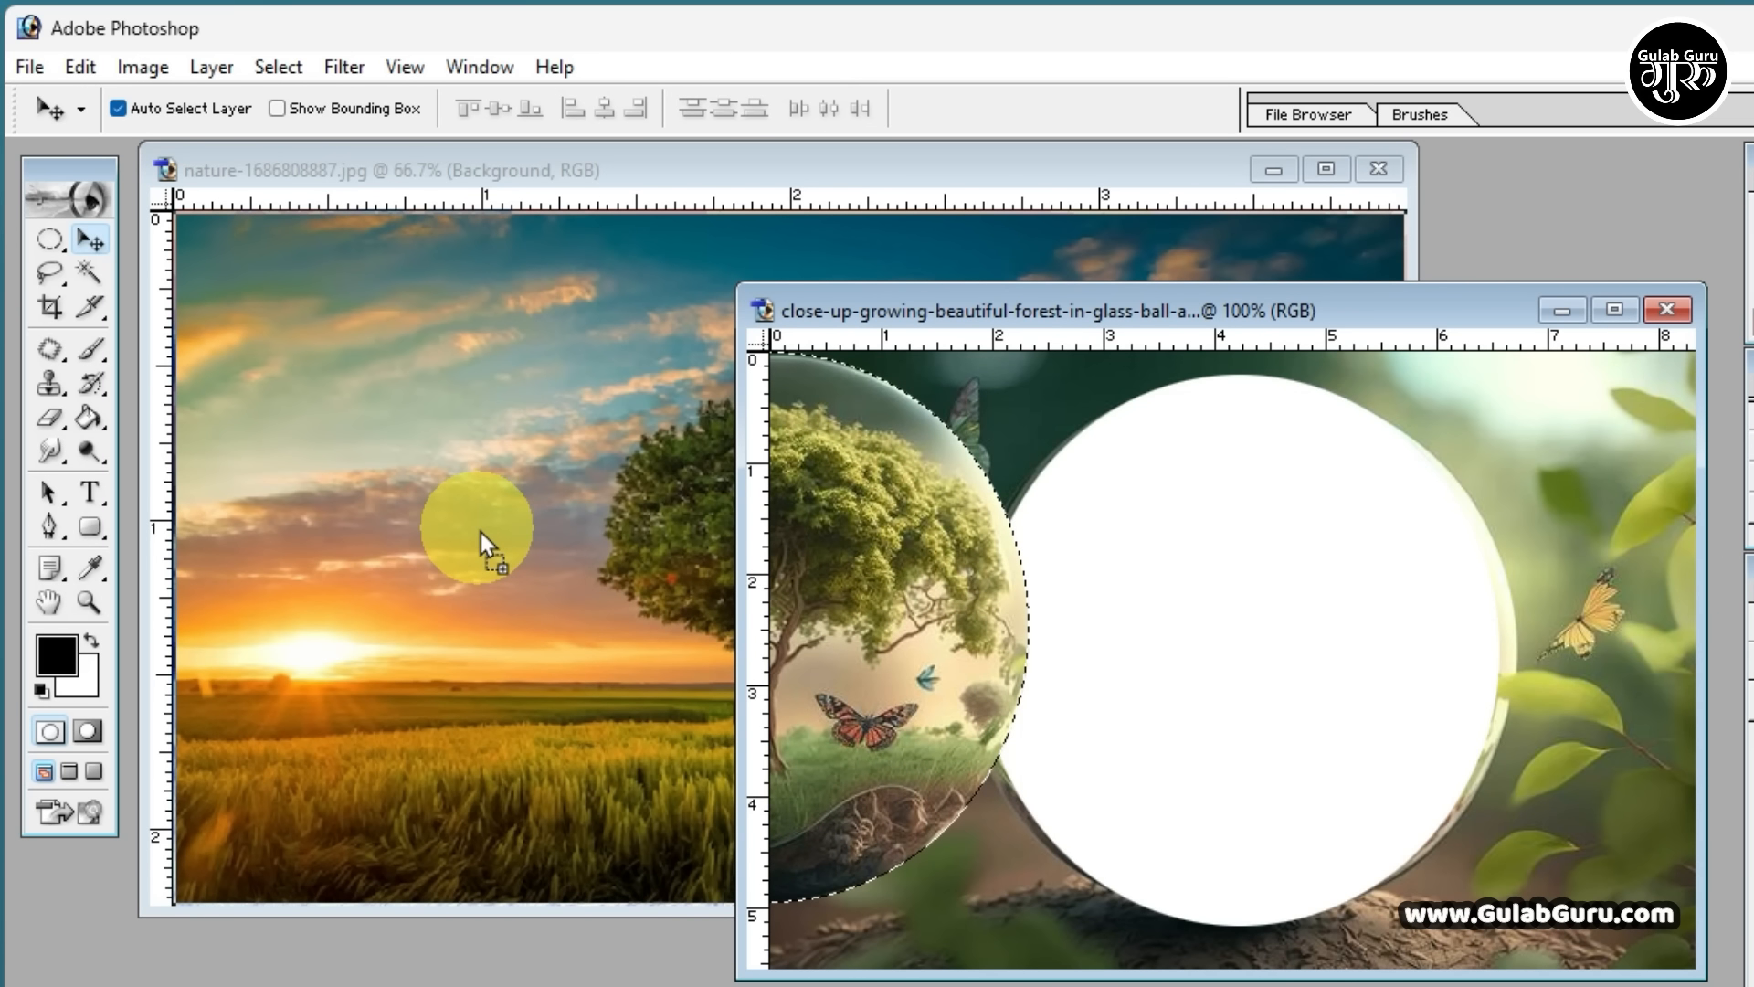
pyautogui.moveTo(480, 531); pyautogui.dragTo(480, 530)
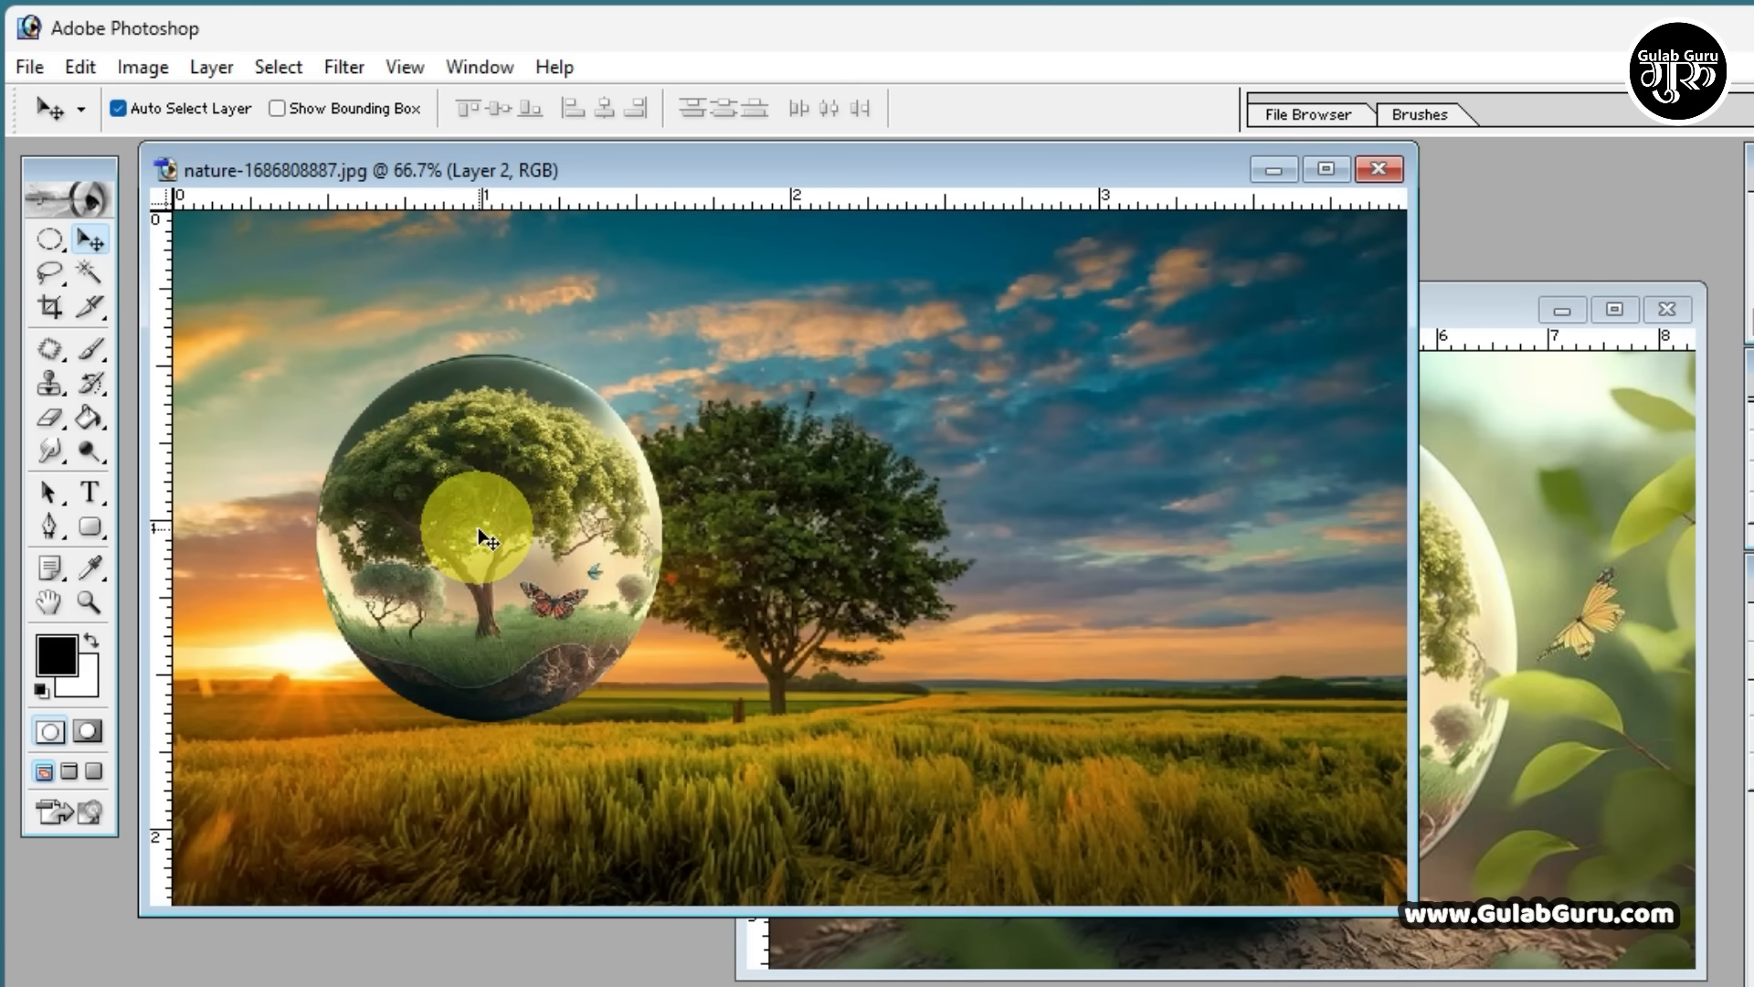
# Move the glass ball in the nature image about 0.4 ruler units left and slightly down, clear of the tree
pyautogui.click(1529, 670)
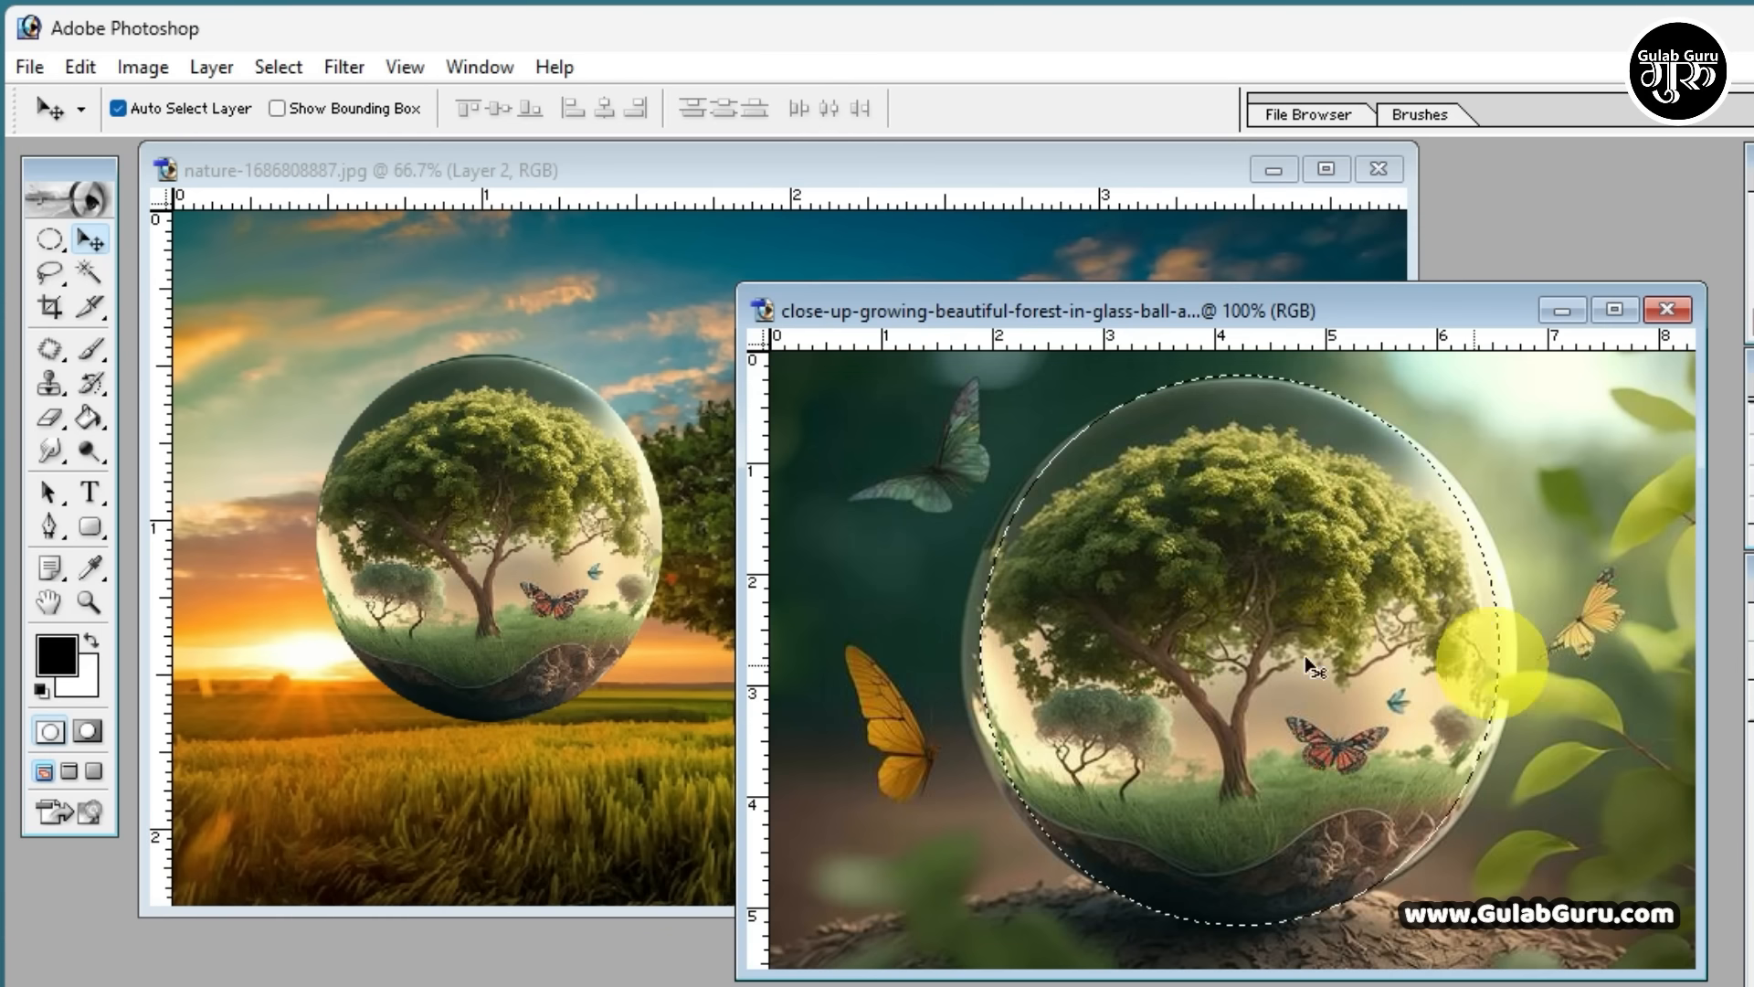
pyautogui.click(554, 493)
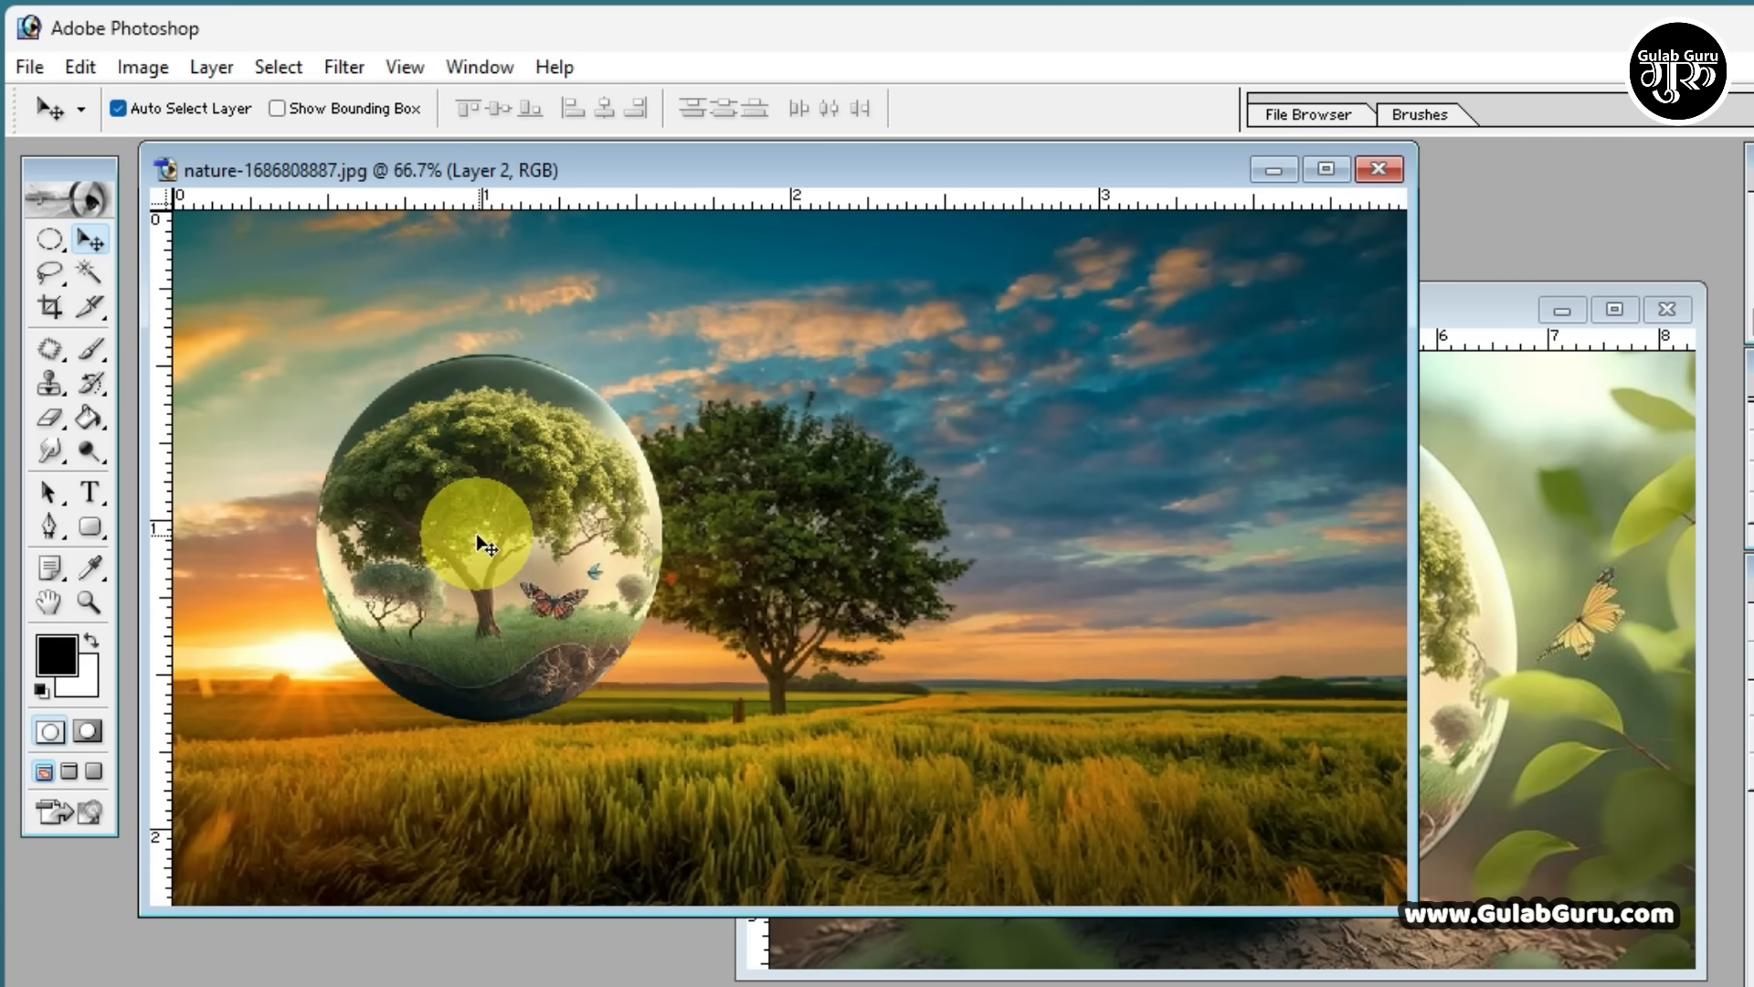
pyautogui.moveTo(478, 539); pyautogui.dragTo(405, 609)
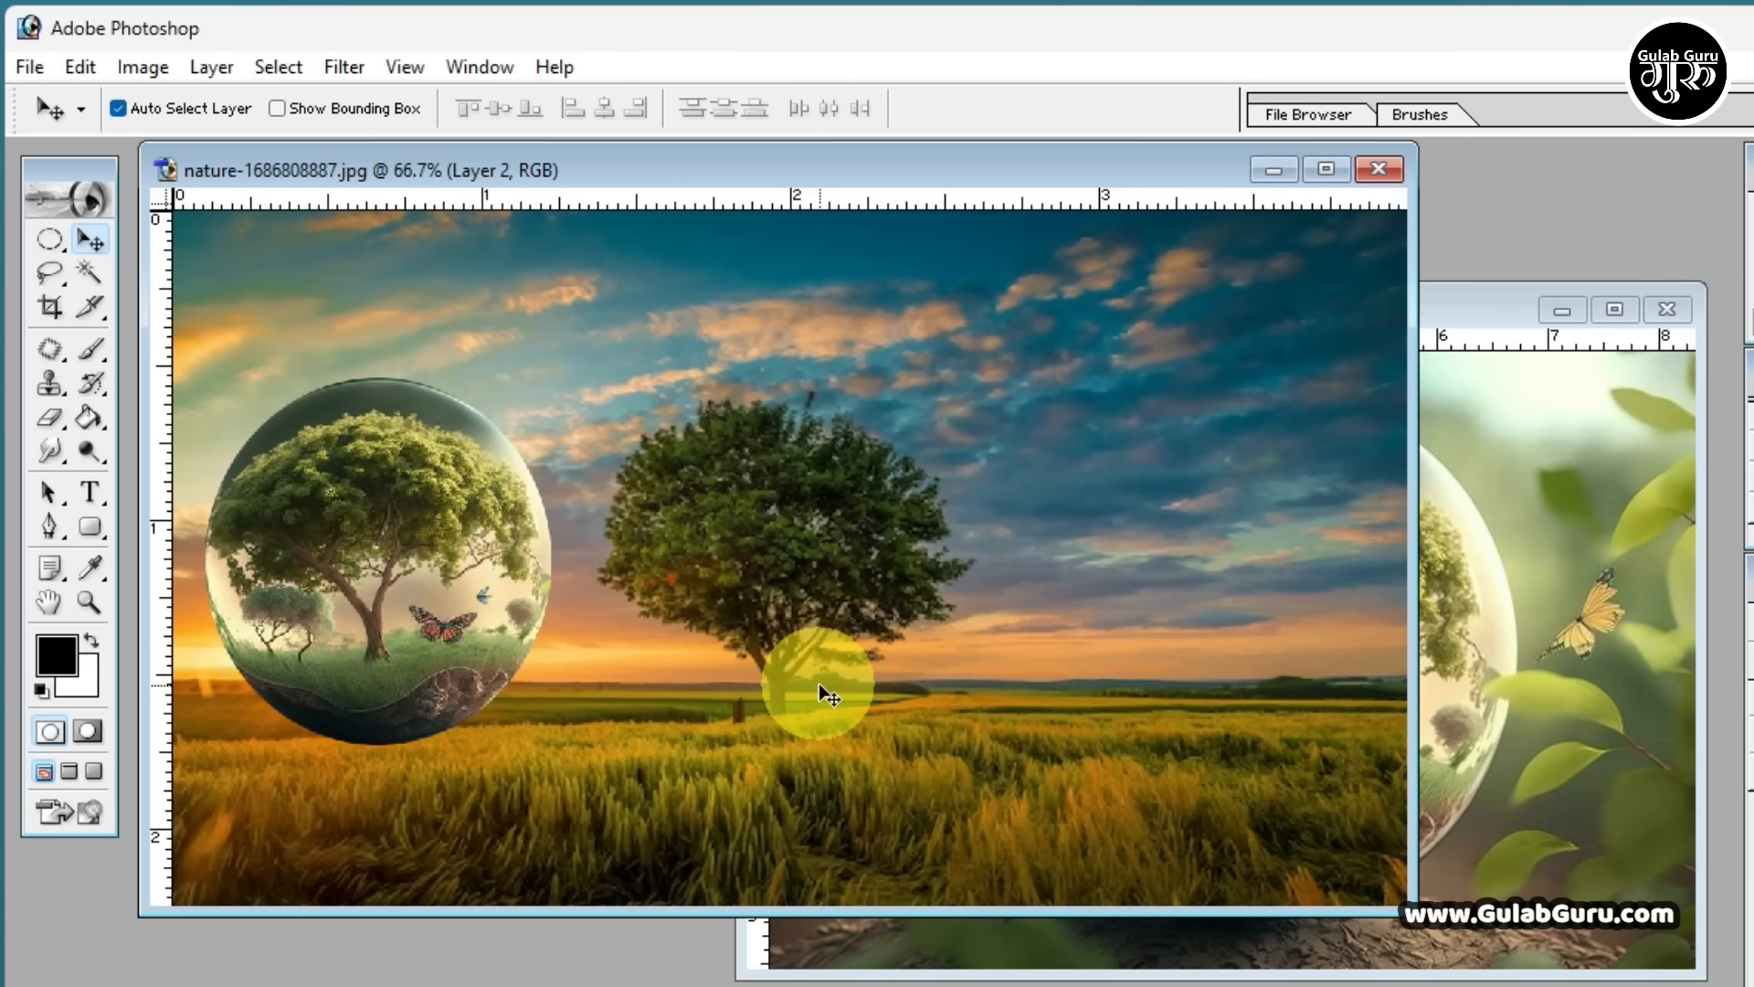
# Select a one-pixel row across the nature image at the tree's lower branches with the Single Row Marquee Tool
pyautogui.click(50, 241)
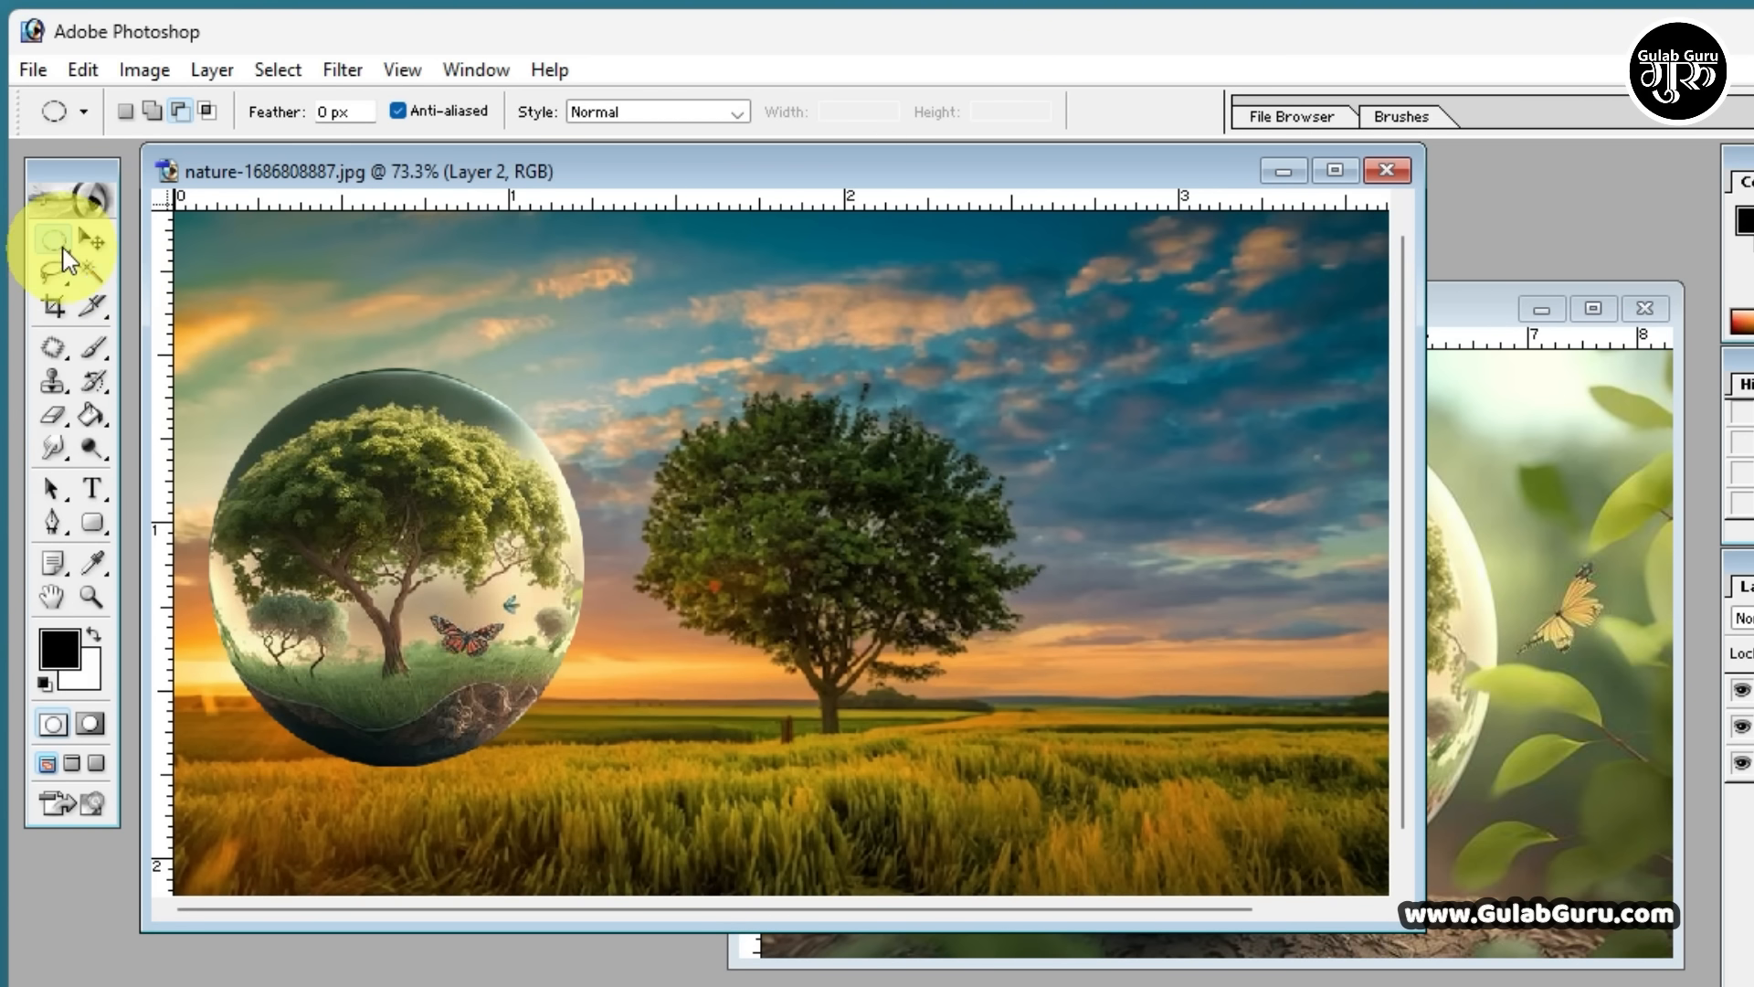
pyautogui.click(63, 248)
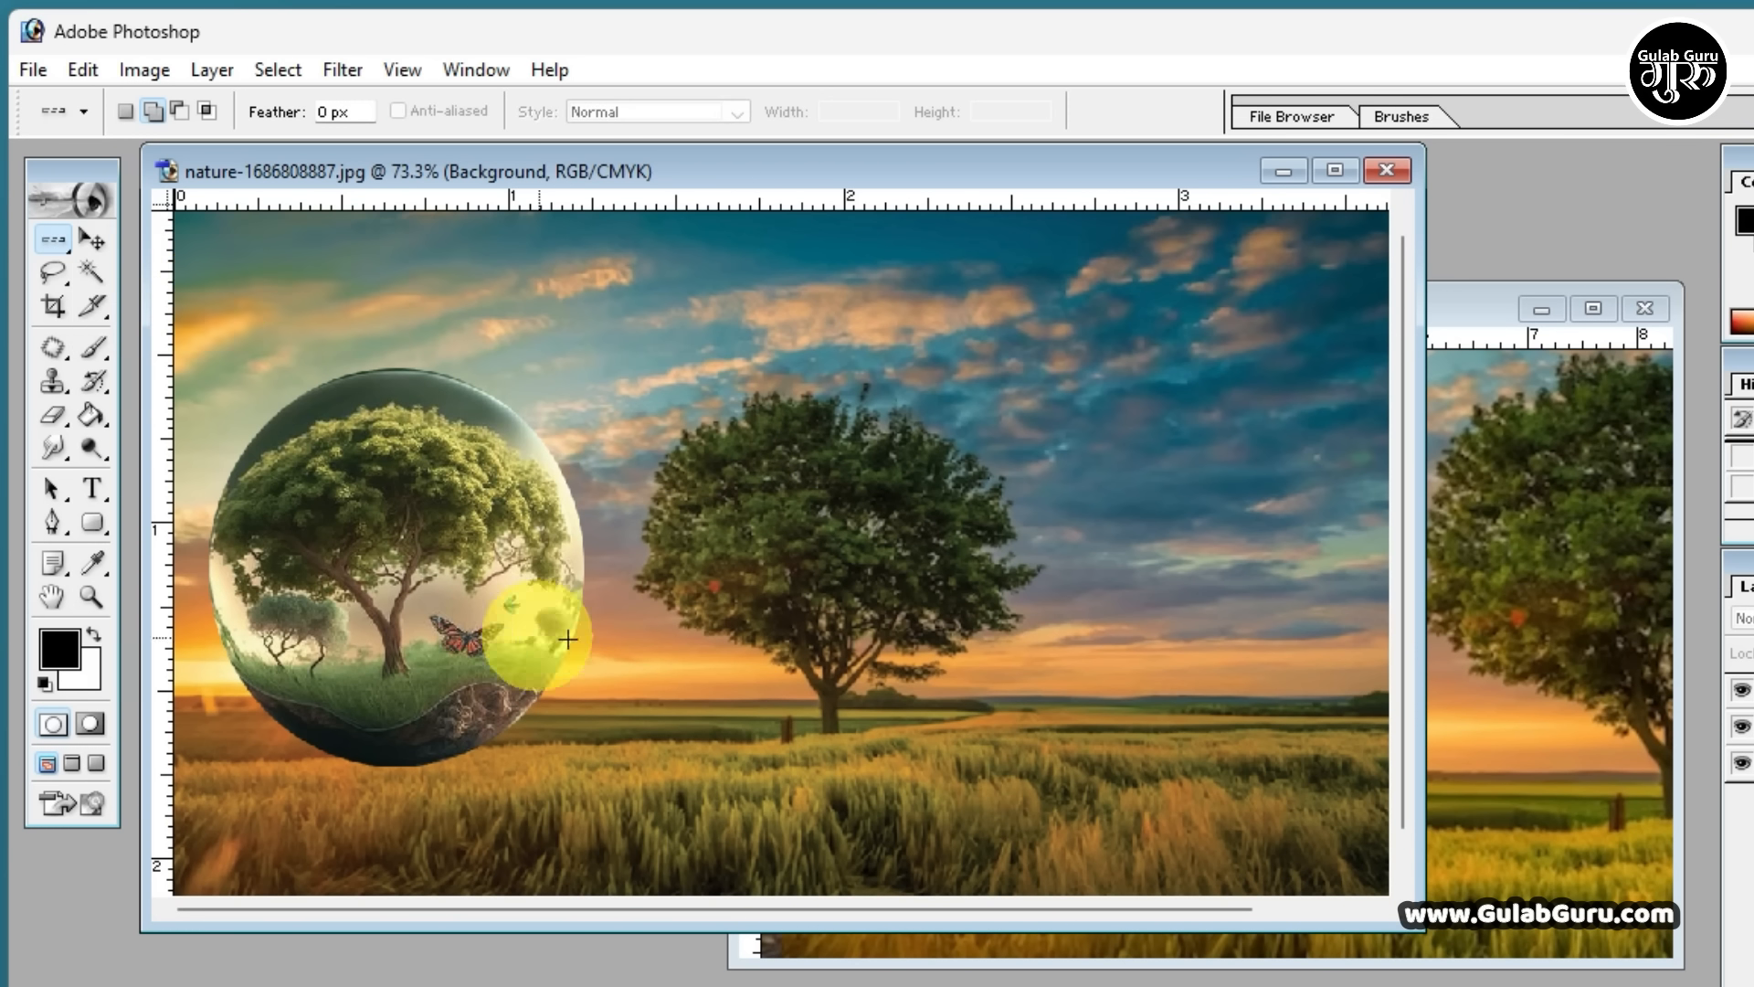
pyautogui.click(624, 650)
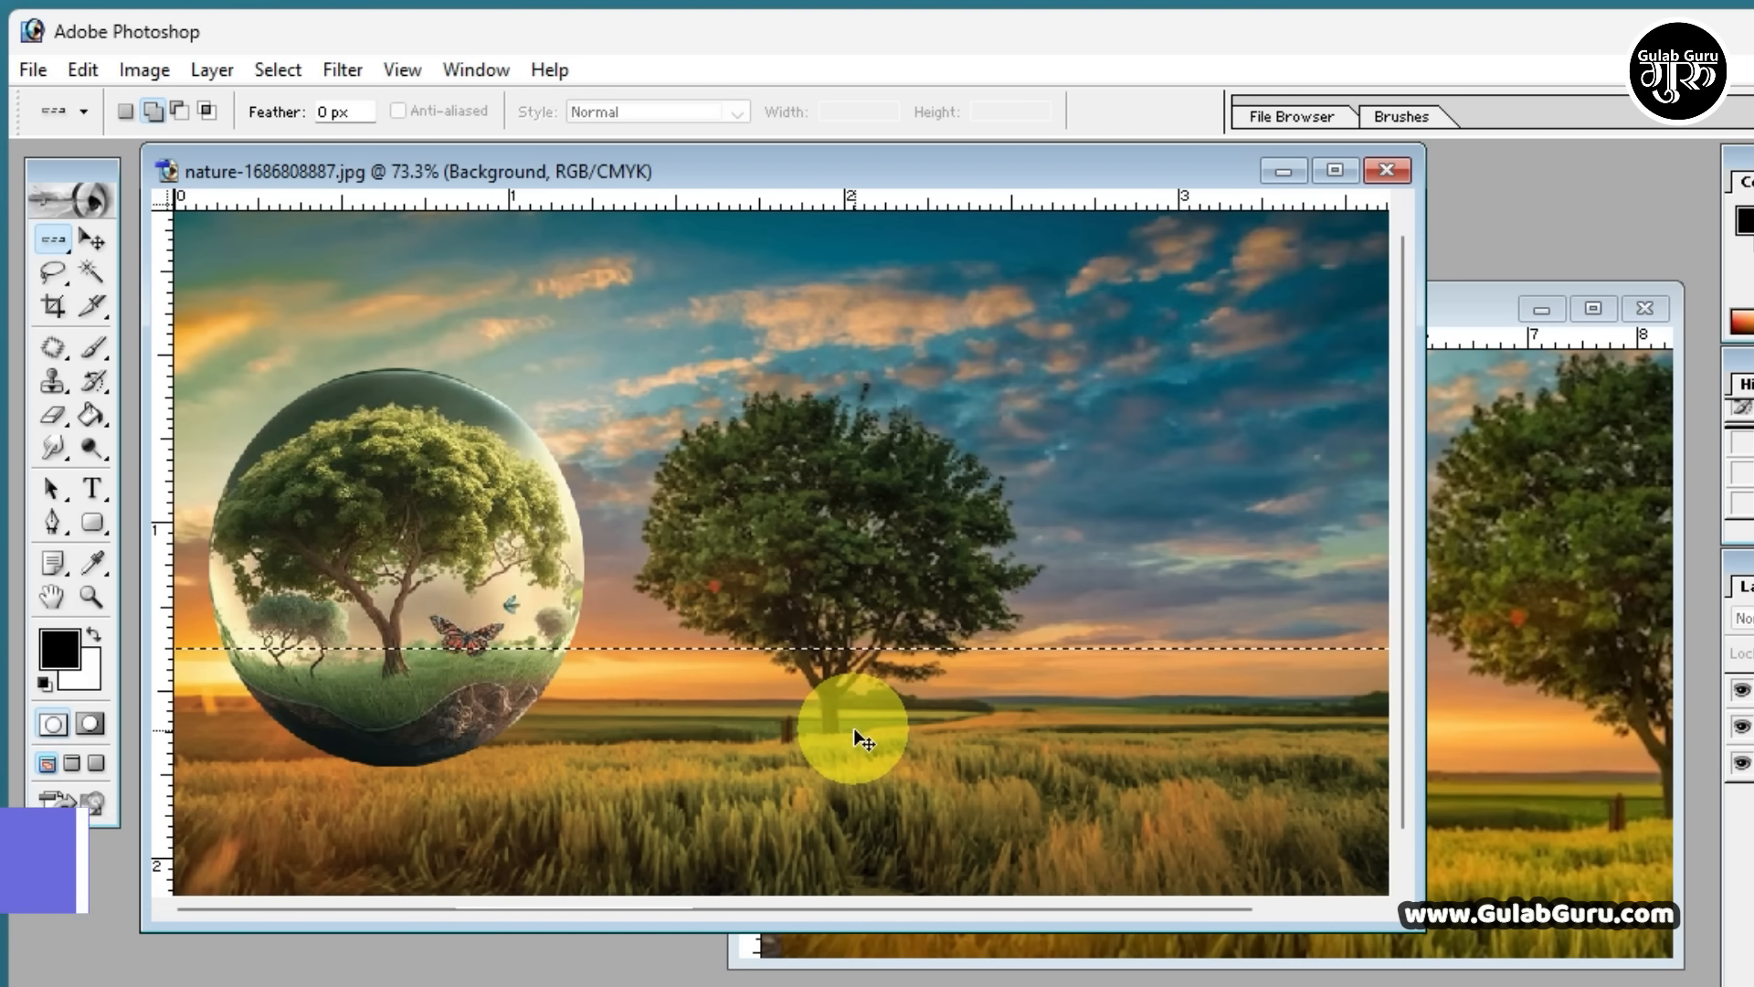
# Fill the selected pixel row with the white background colour and deselect it
pyautogui.hotkey('ctrl', 'BackSpace')
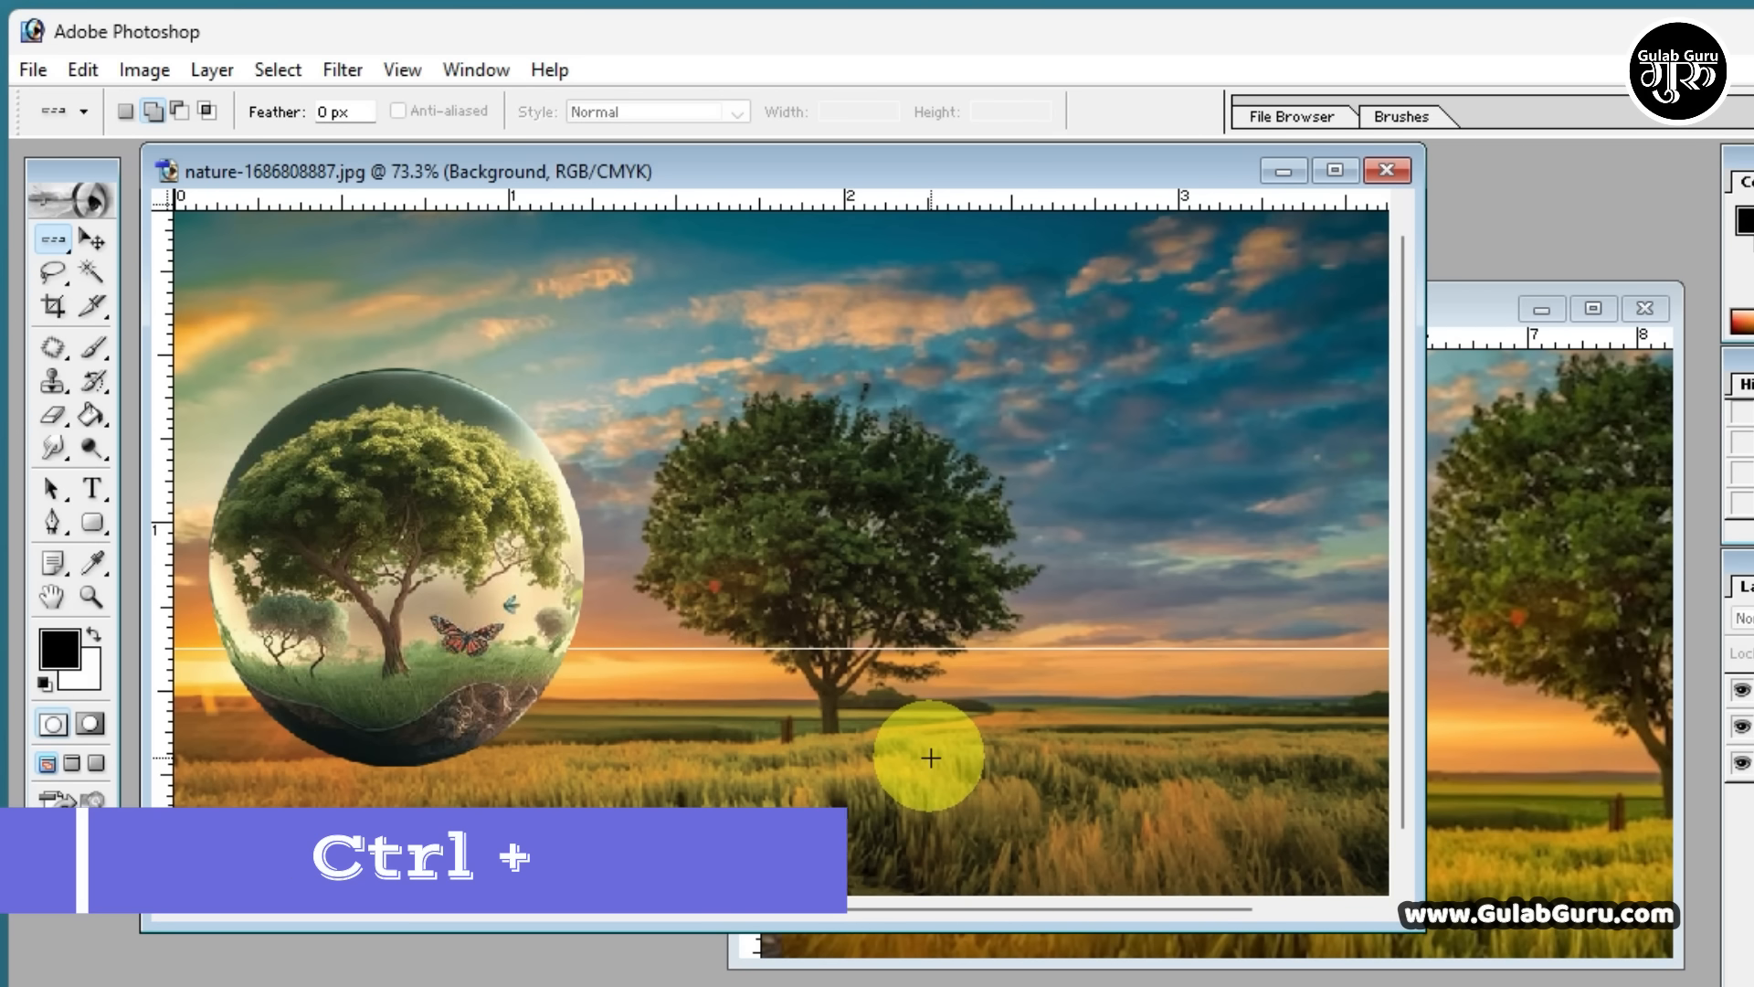
pyautogui.hotkey('ctrl', 'd')
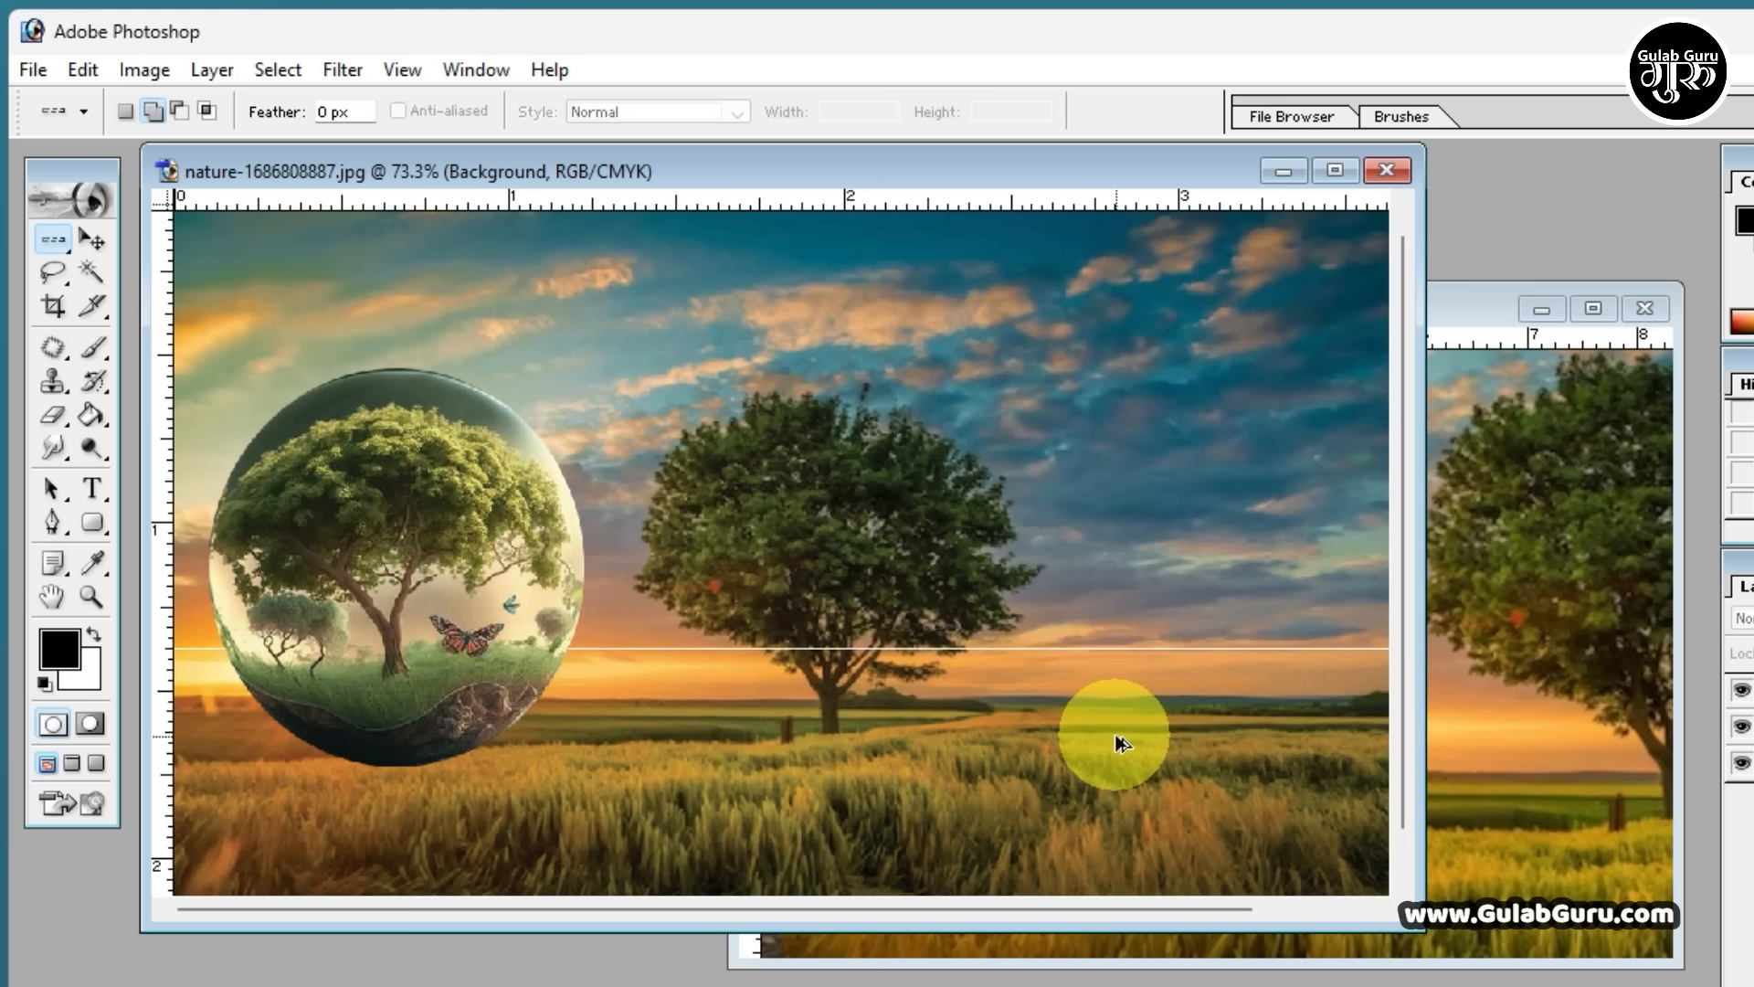
pyautogui.click(1038, 720)
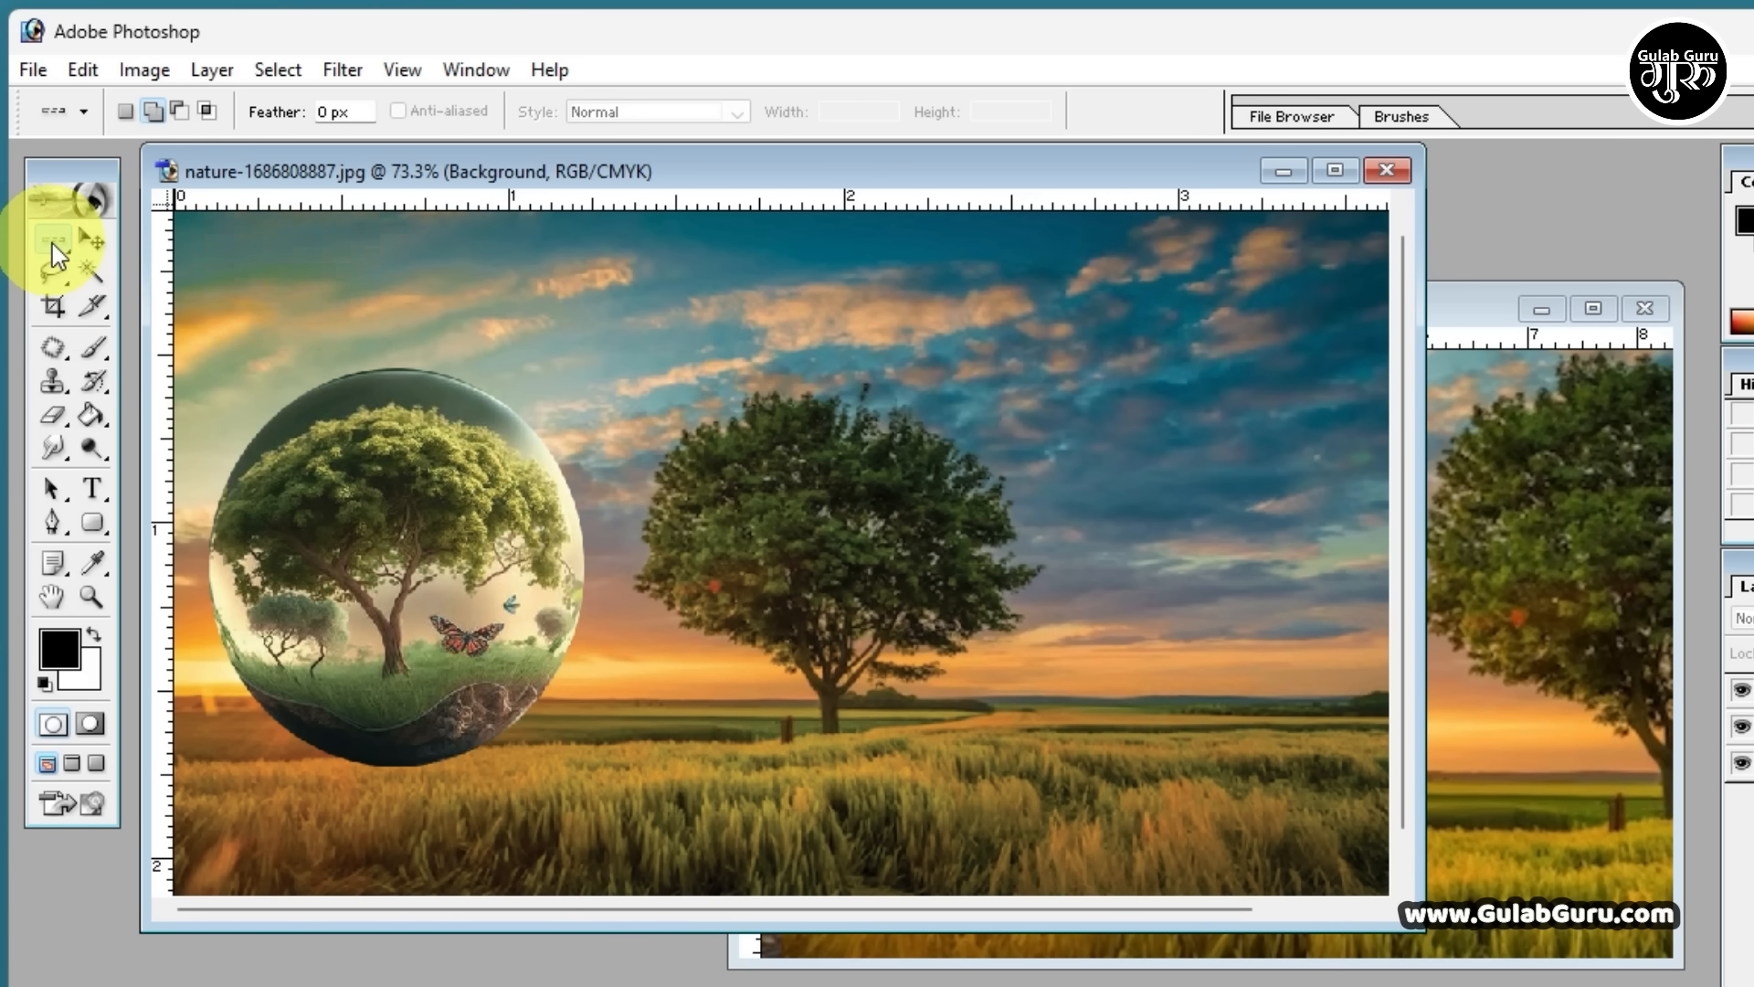
# Fill a one-pixel column through the left part of the nature image's tree with white using the Single Column Marquee Tool, and deselect it
pyautogui.moveTo(52, 243); pyautogui.dragTo(167, 345)
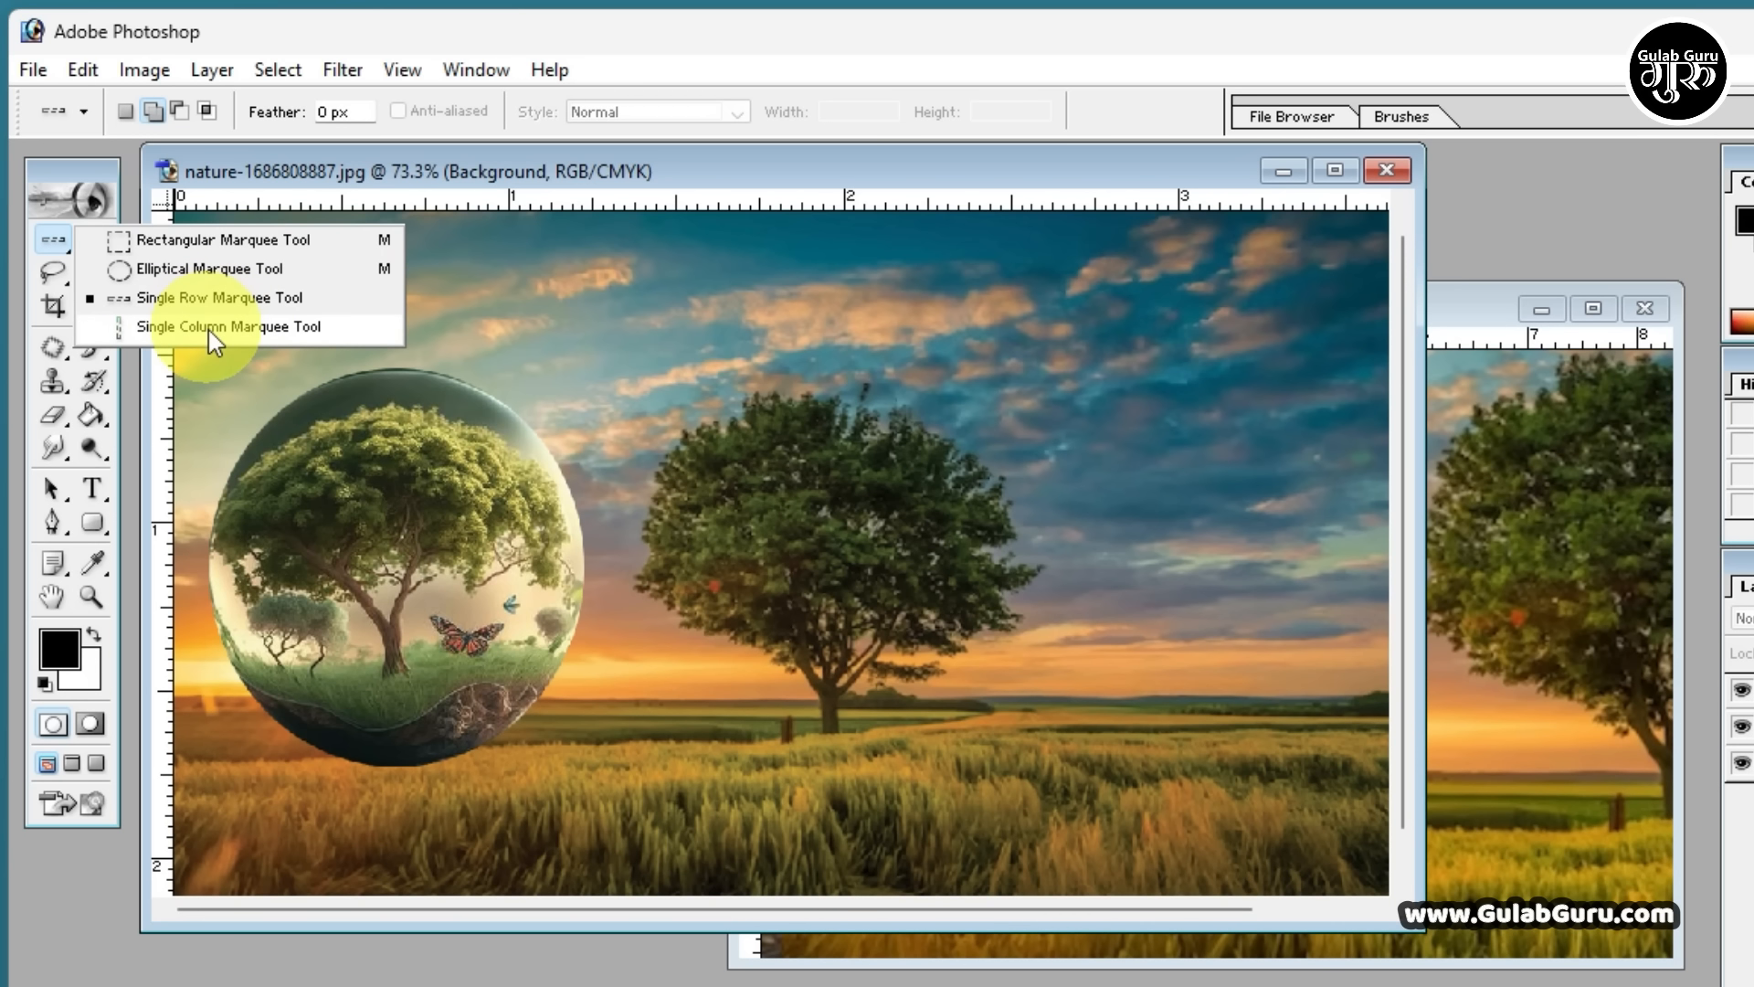
pyautogui.click(208, 331)
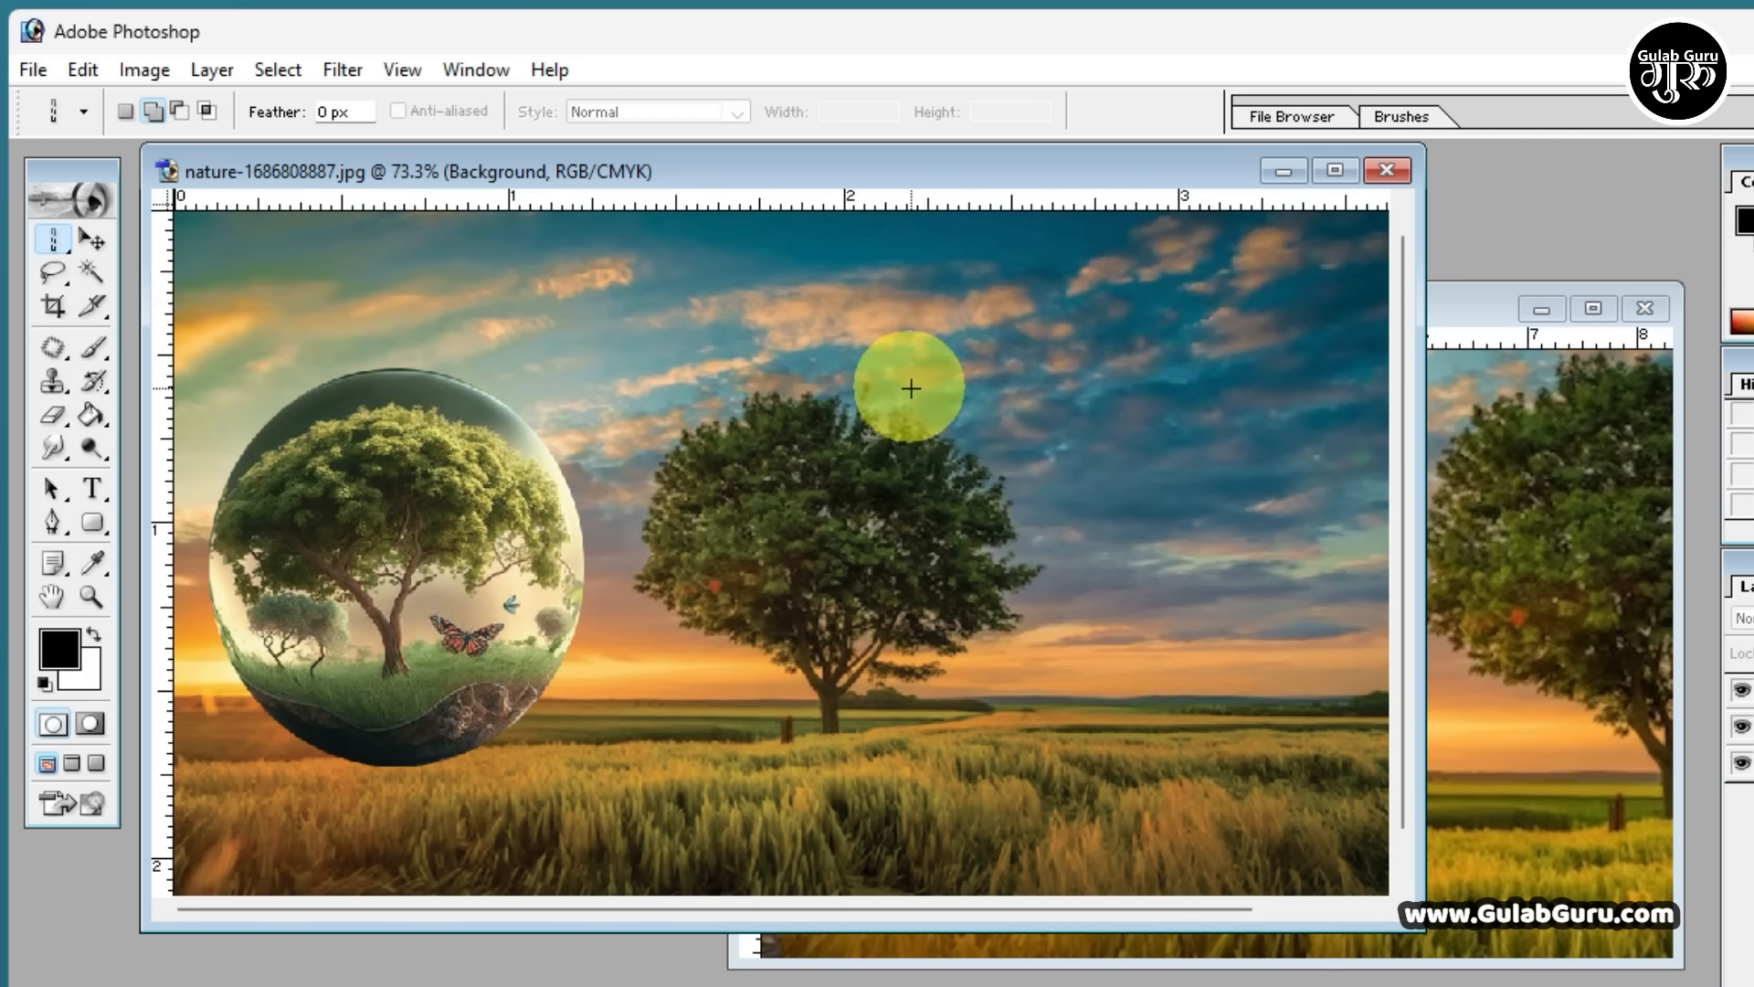
pyautogui.click(749, 258)
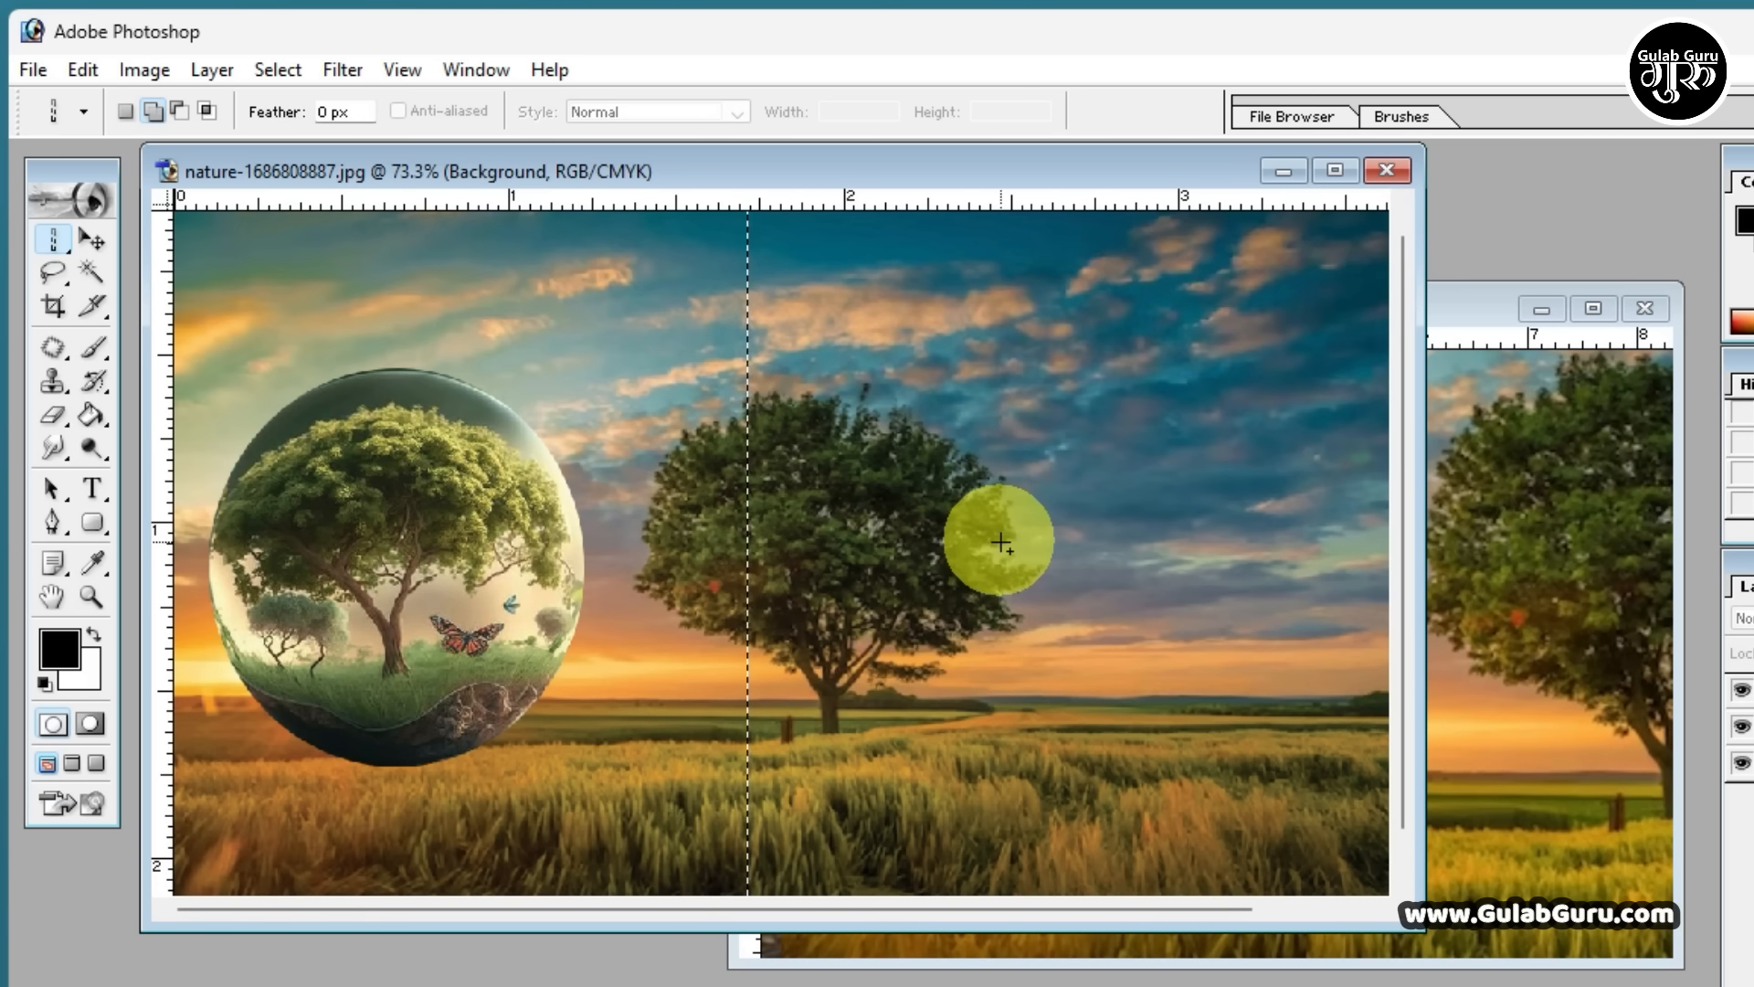
pyautogui.hotkey('ctrl', 'BackSpace')
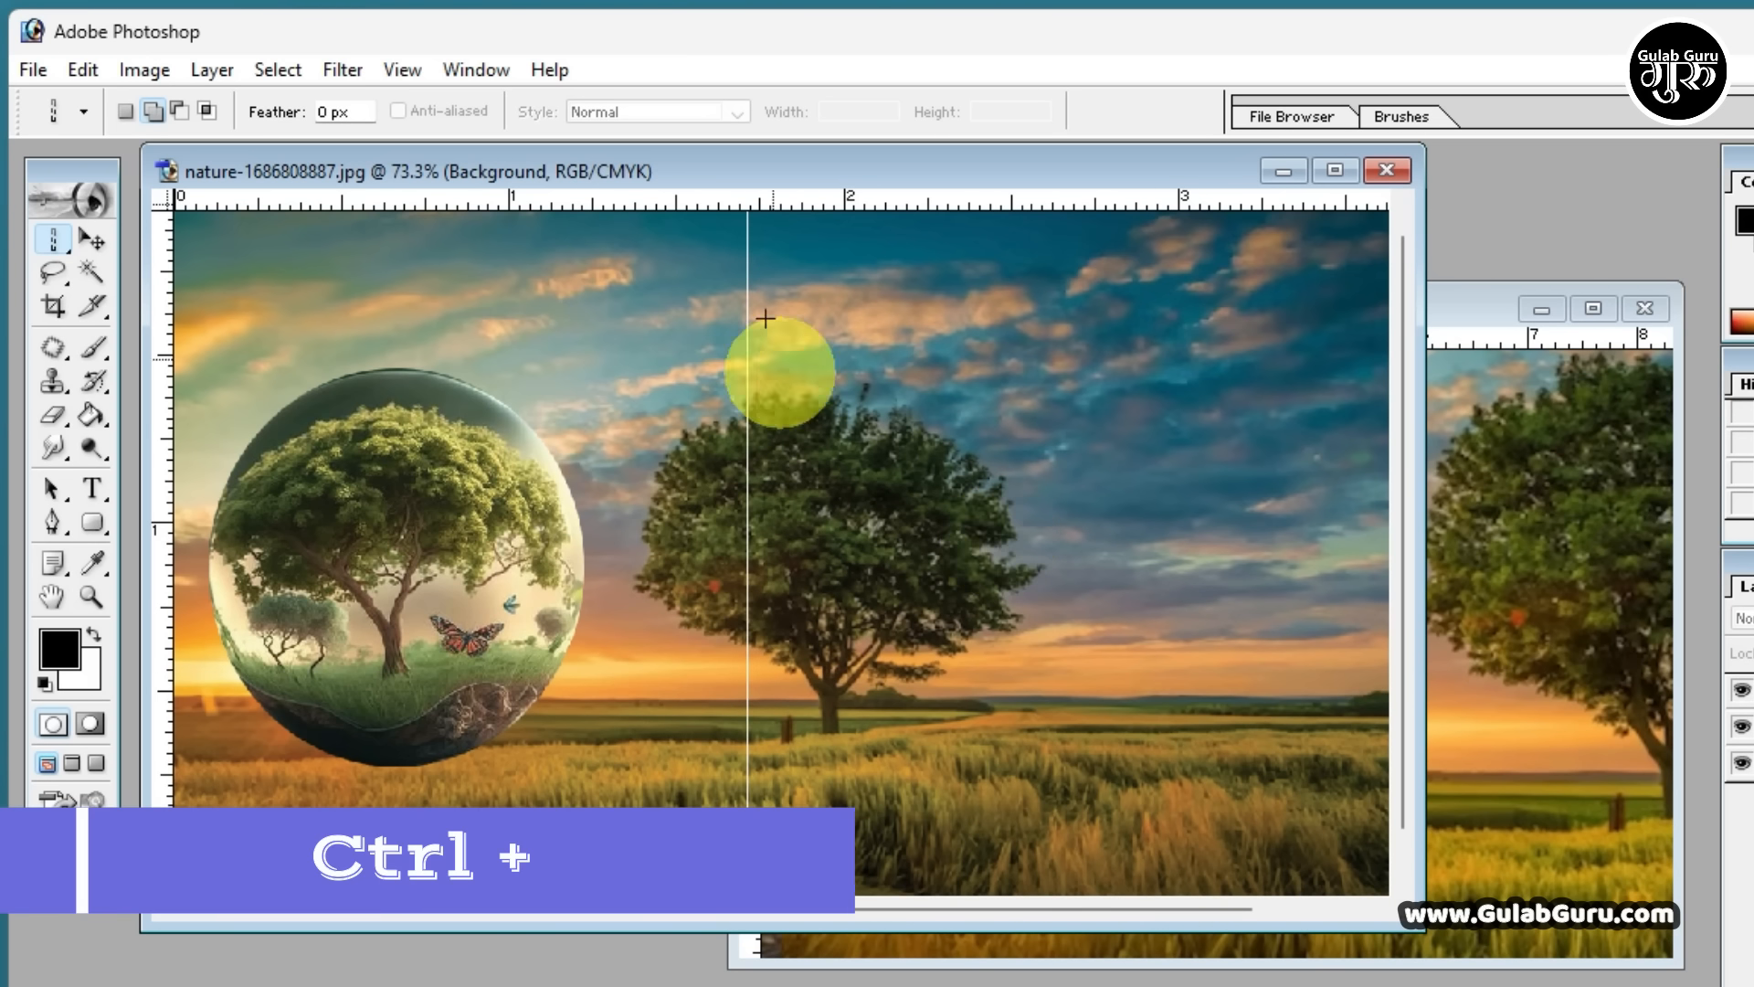
pyautogui.hotkey('ctrl', 'd')
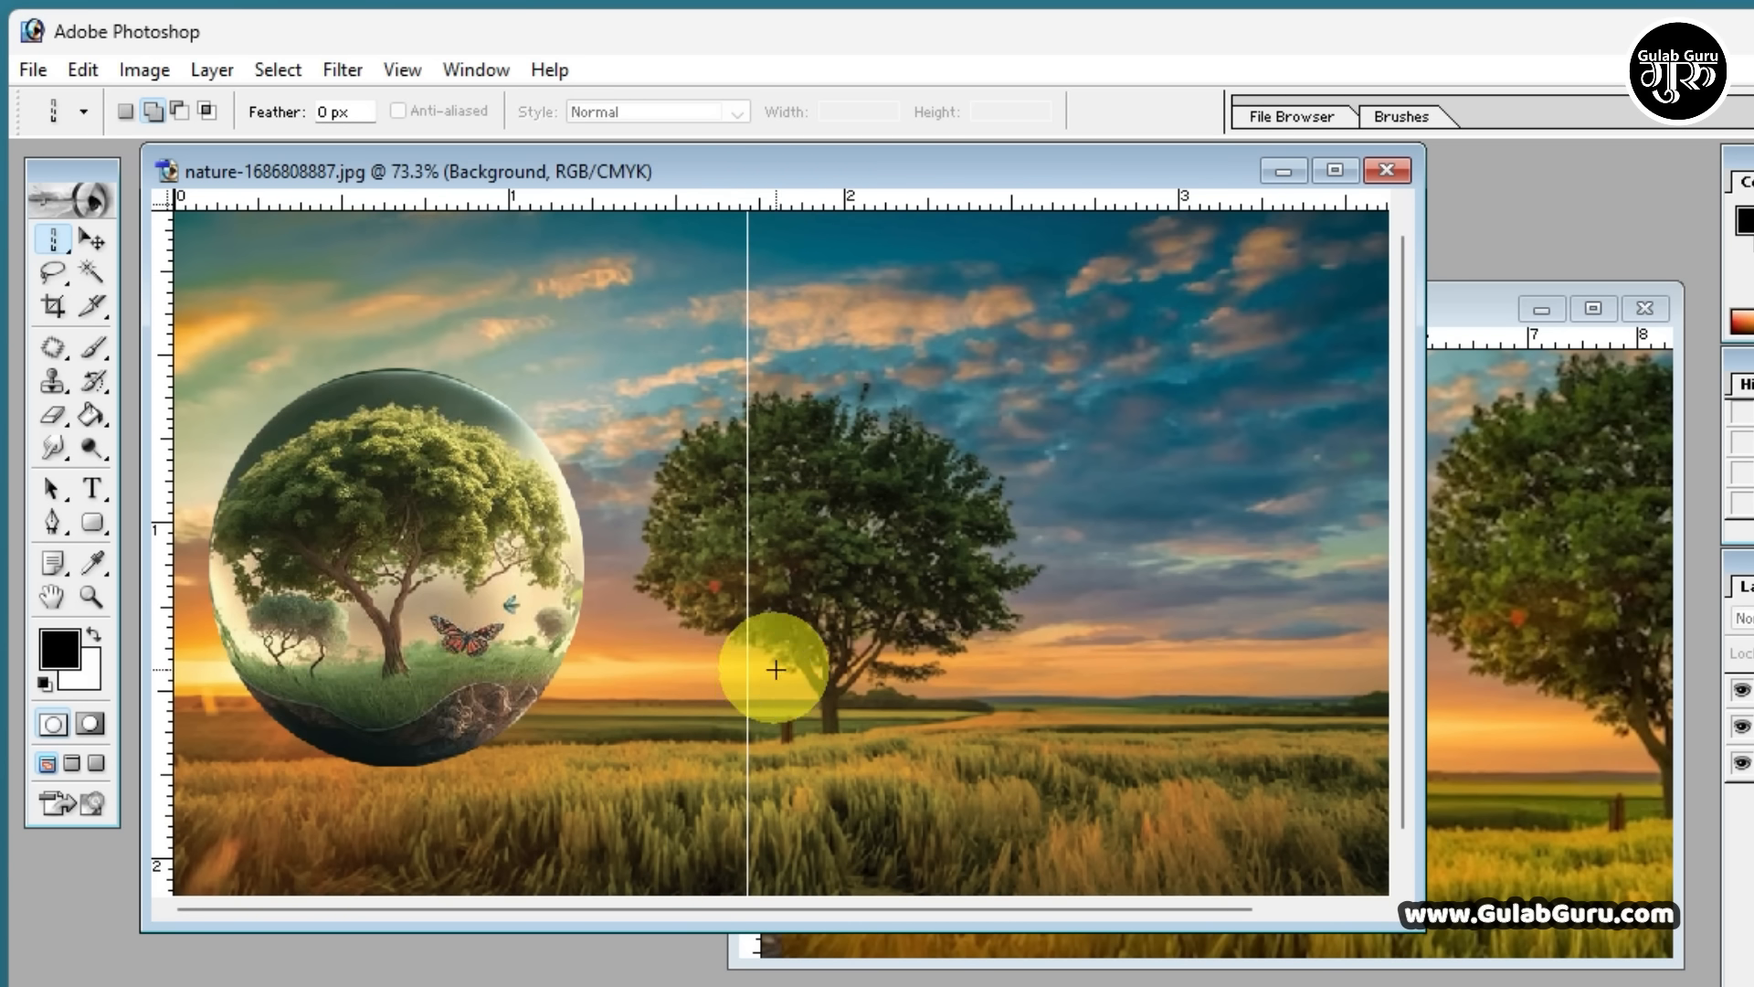
# Switch to the Rectangular Marquee Tool and undo the white column fill along with its selection
pyautogui.click(55, 247)
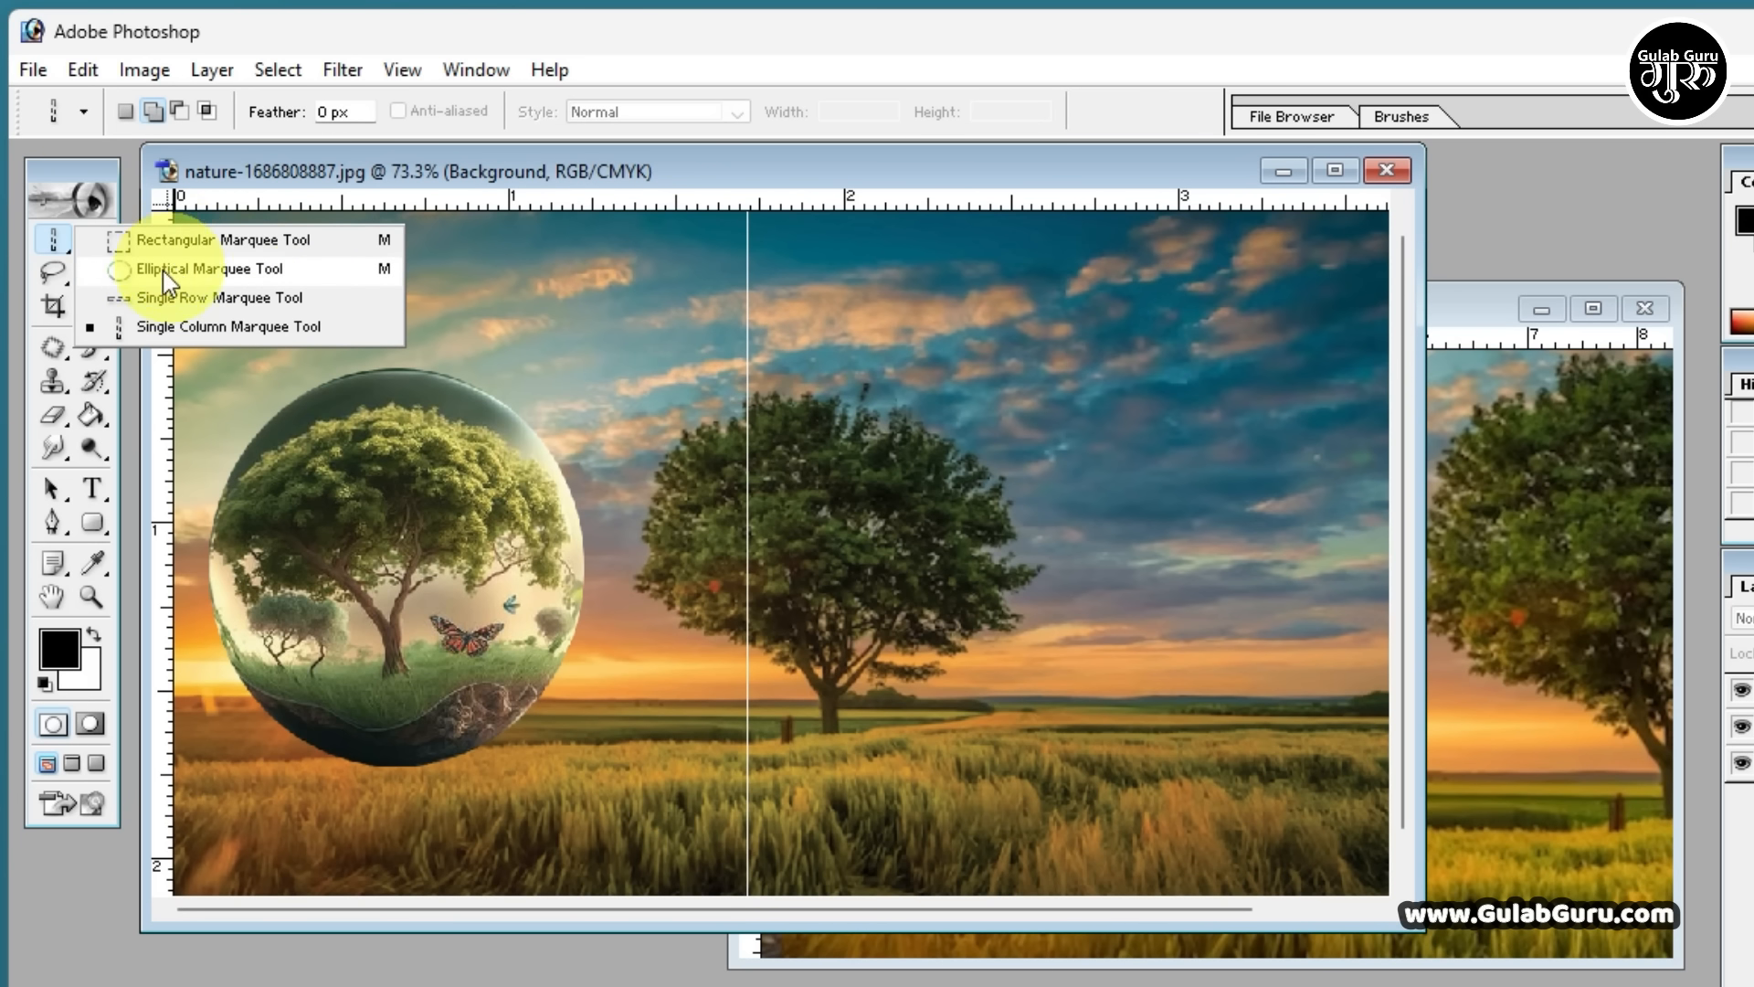
pyautogui.click(128, 241)
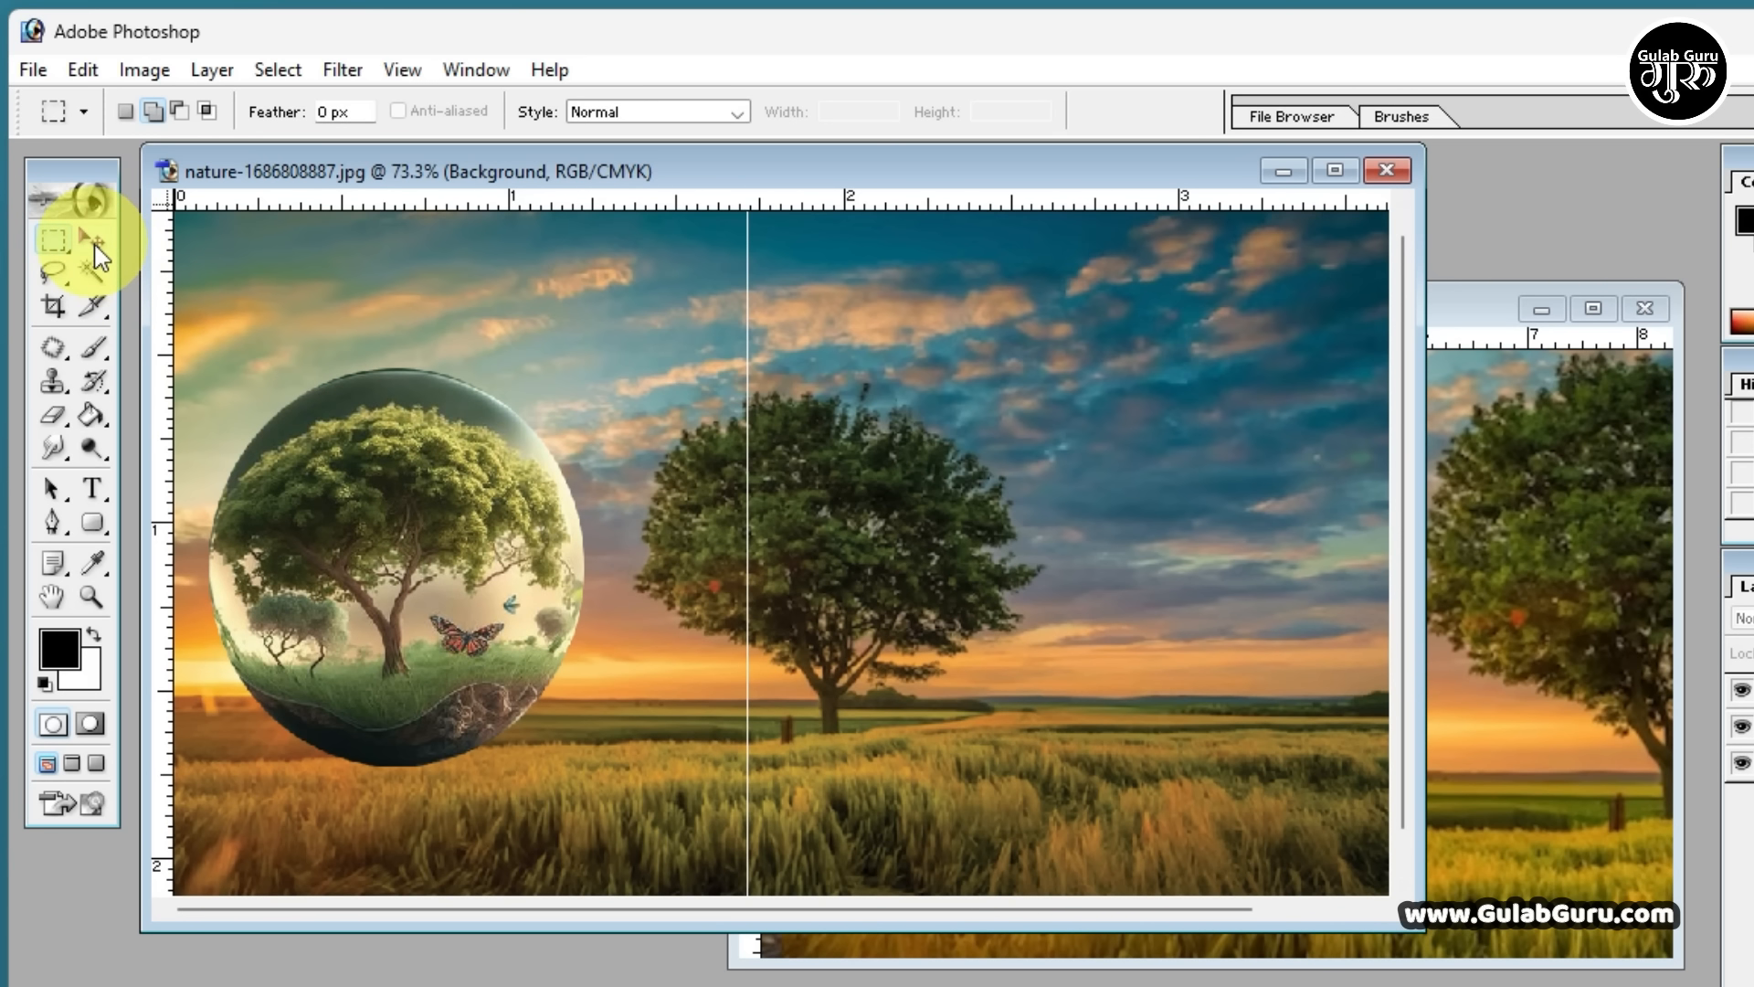
pyautogui.moveTo(48, 238); pyautogui.dragTo(177, 333)
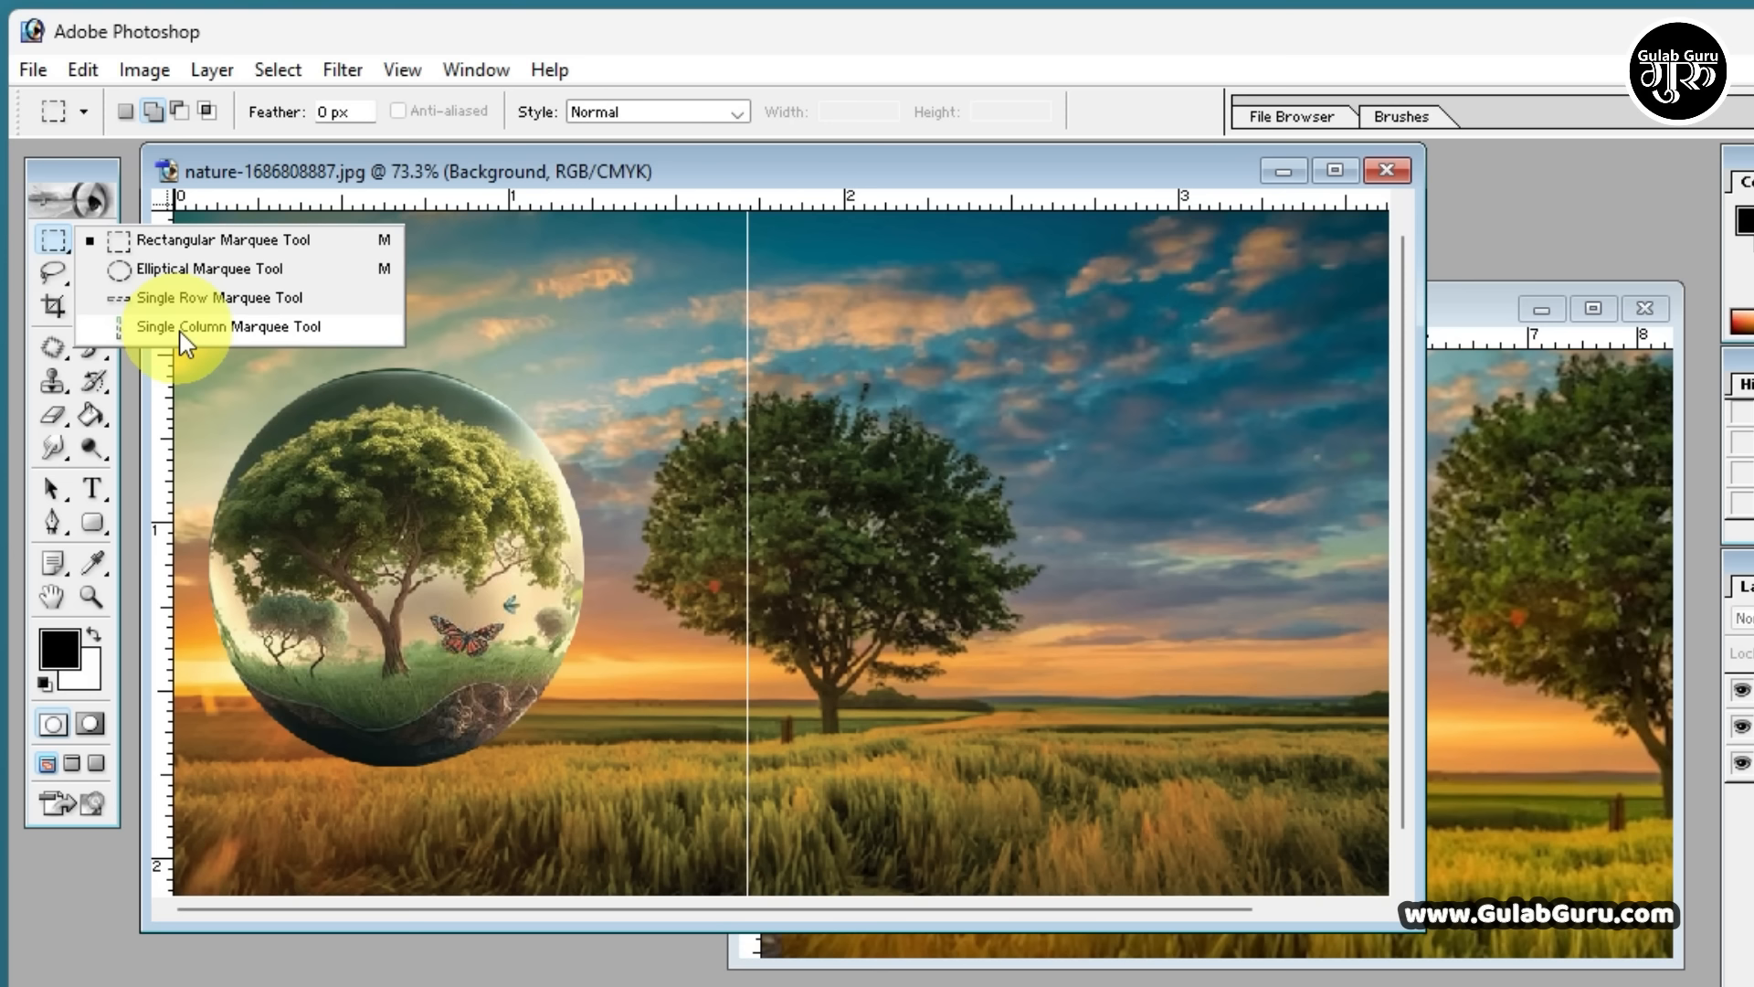
pyautogui.click(953, 553)
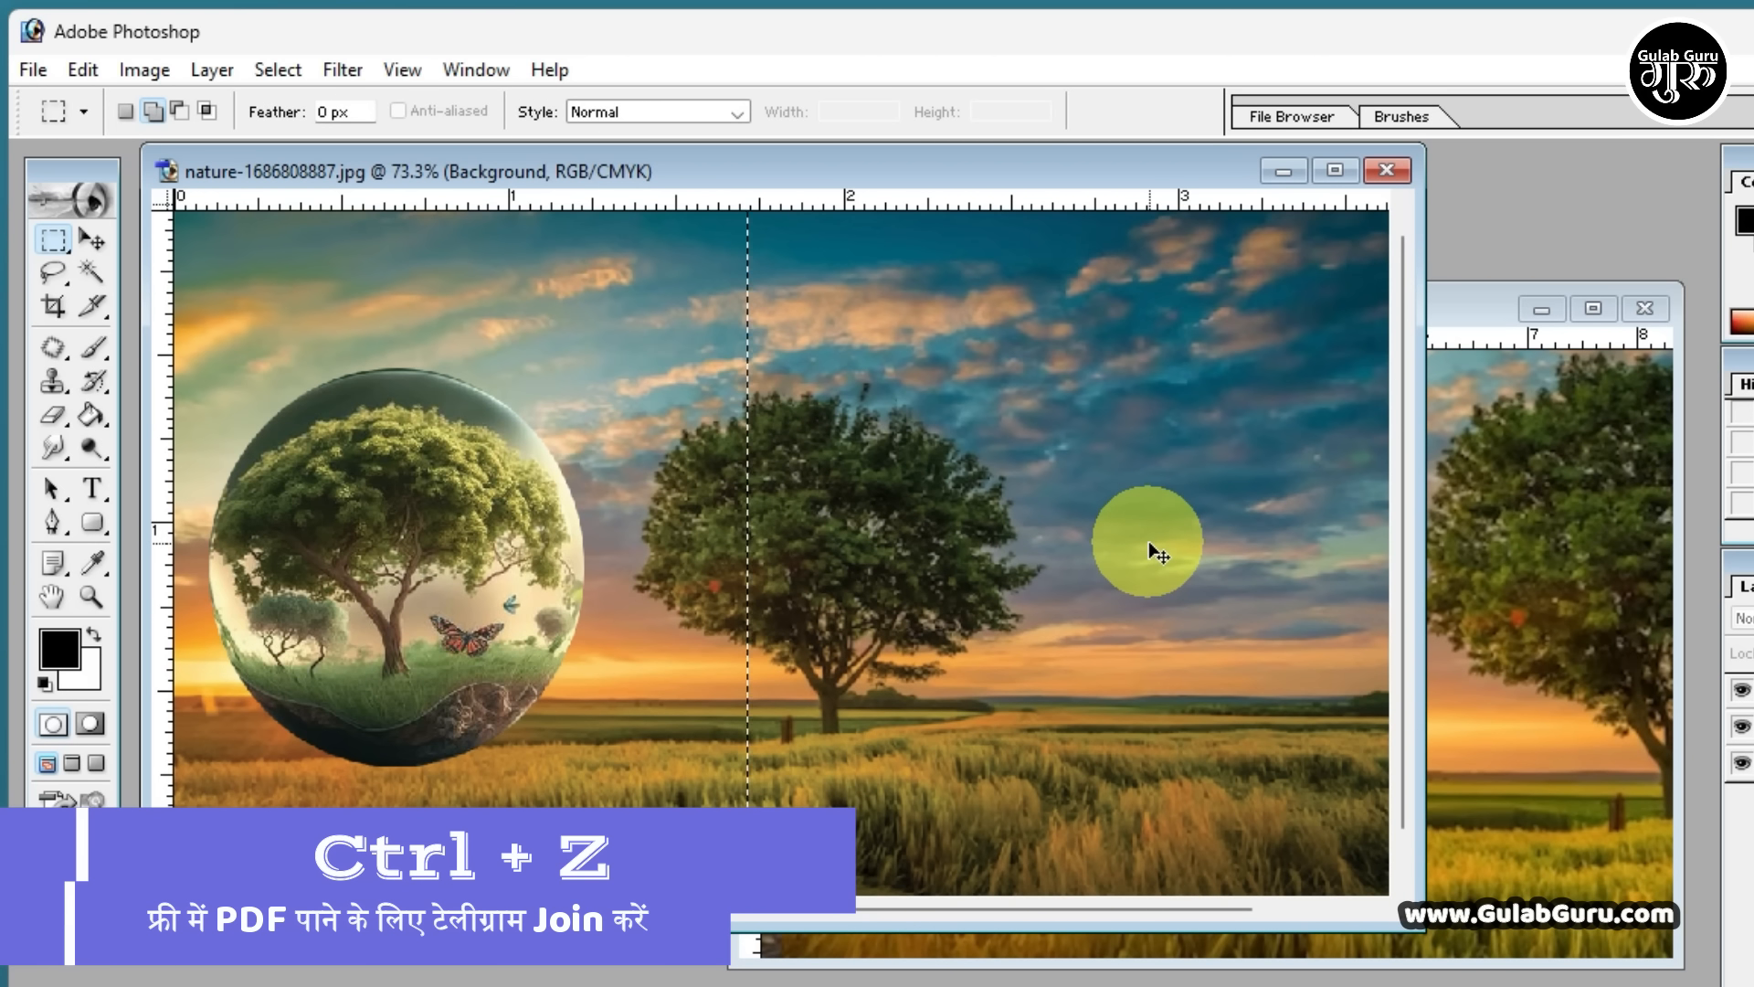
pyautogui.hotkey('ctrl', 'z')
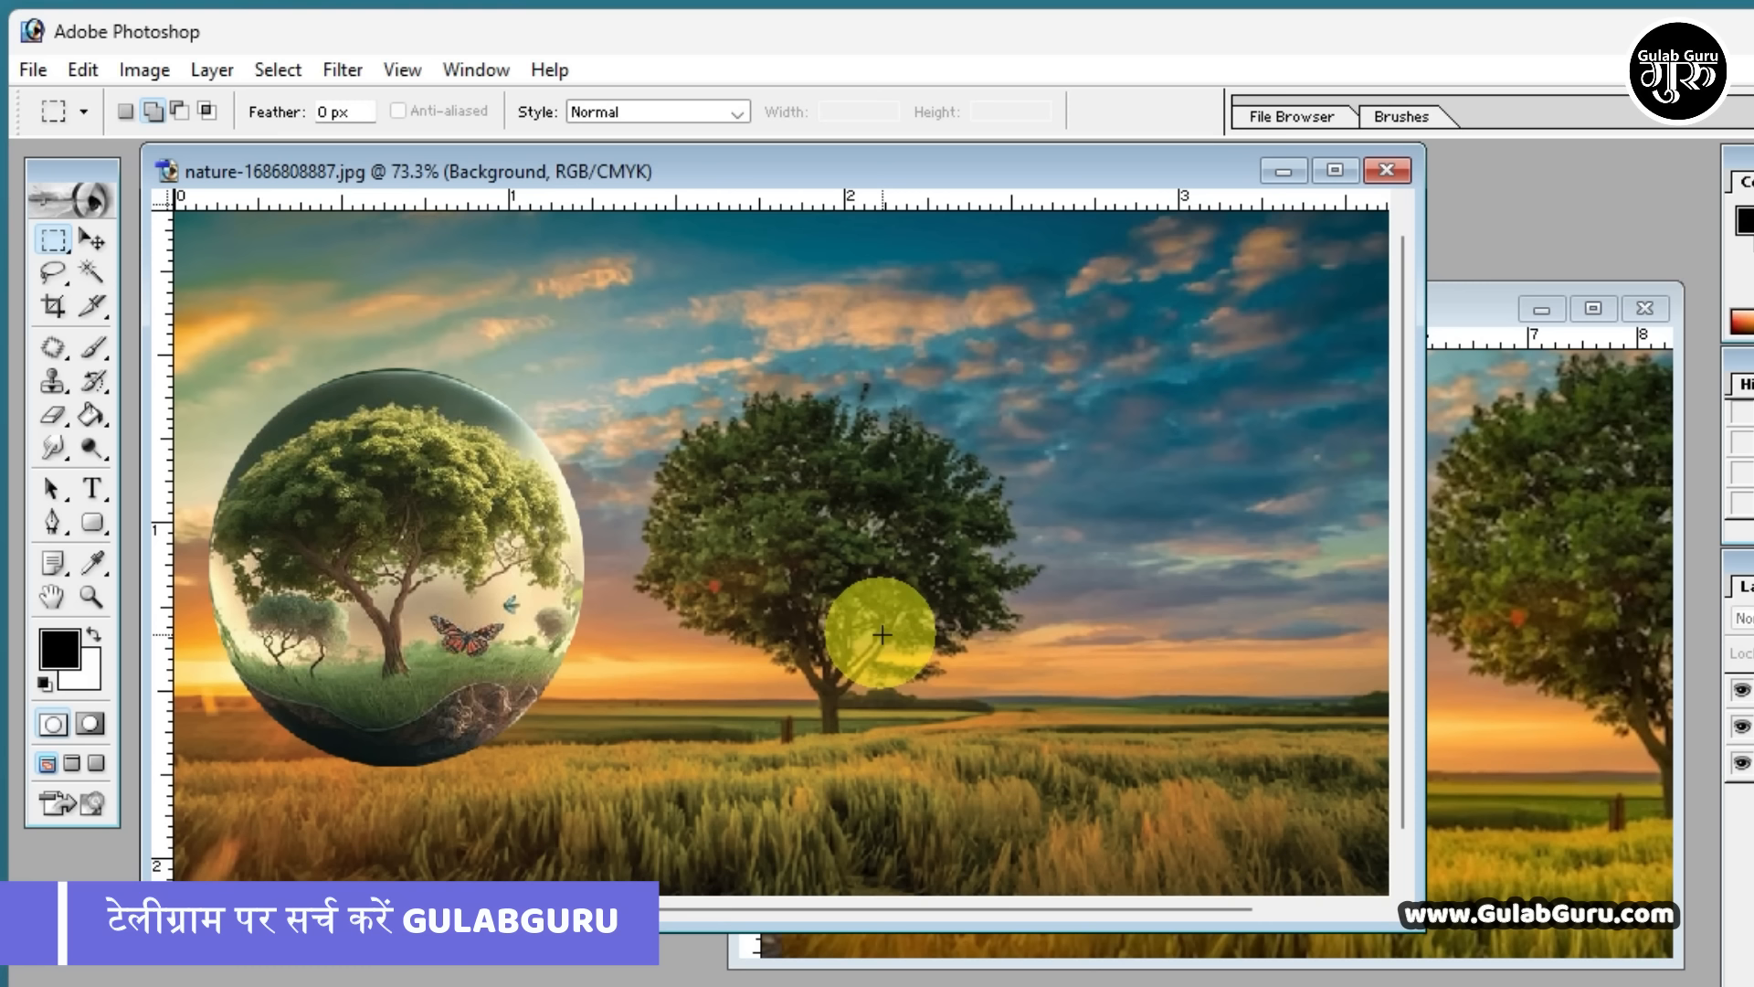
# Start saving the nature image under a new name, with the Desktop as location and photo as file name
pyautogui.click(34, 70)
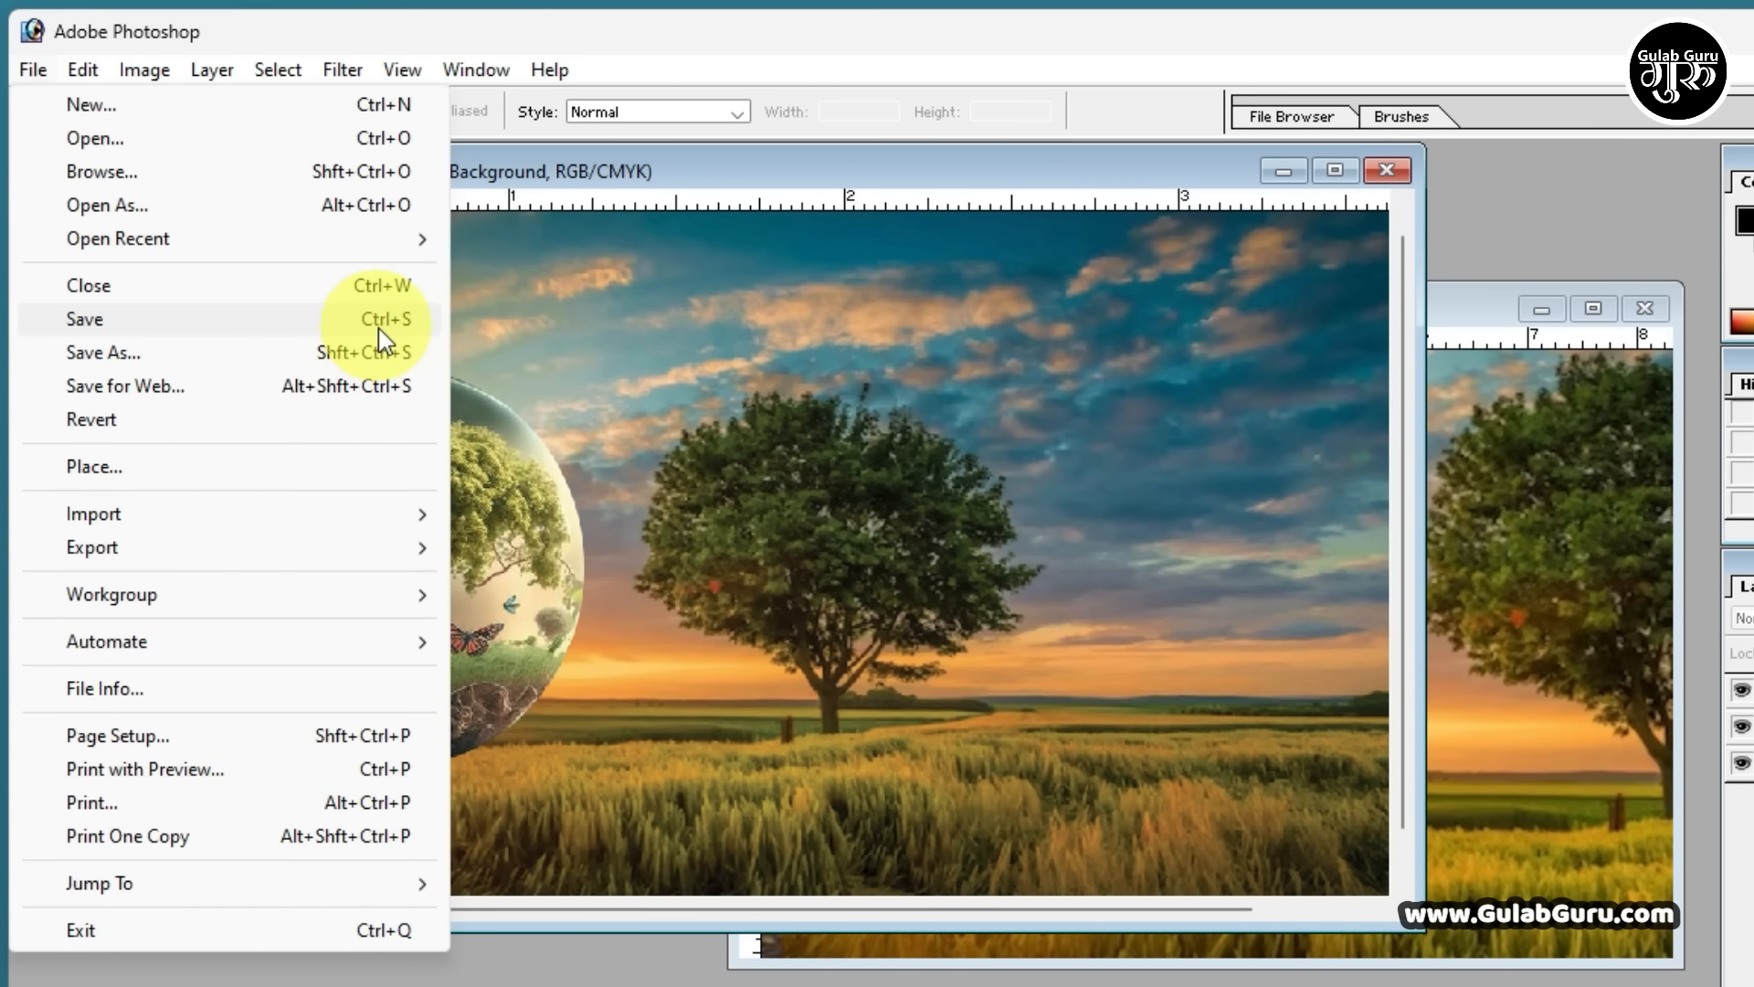
pyautogui.click(915, 397)
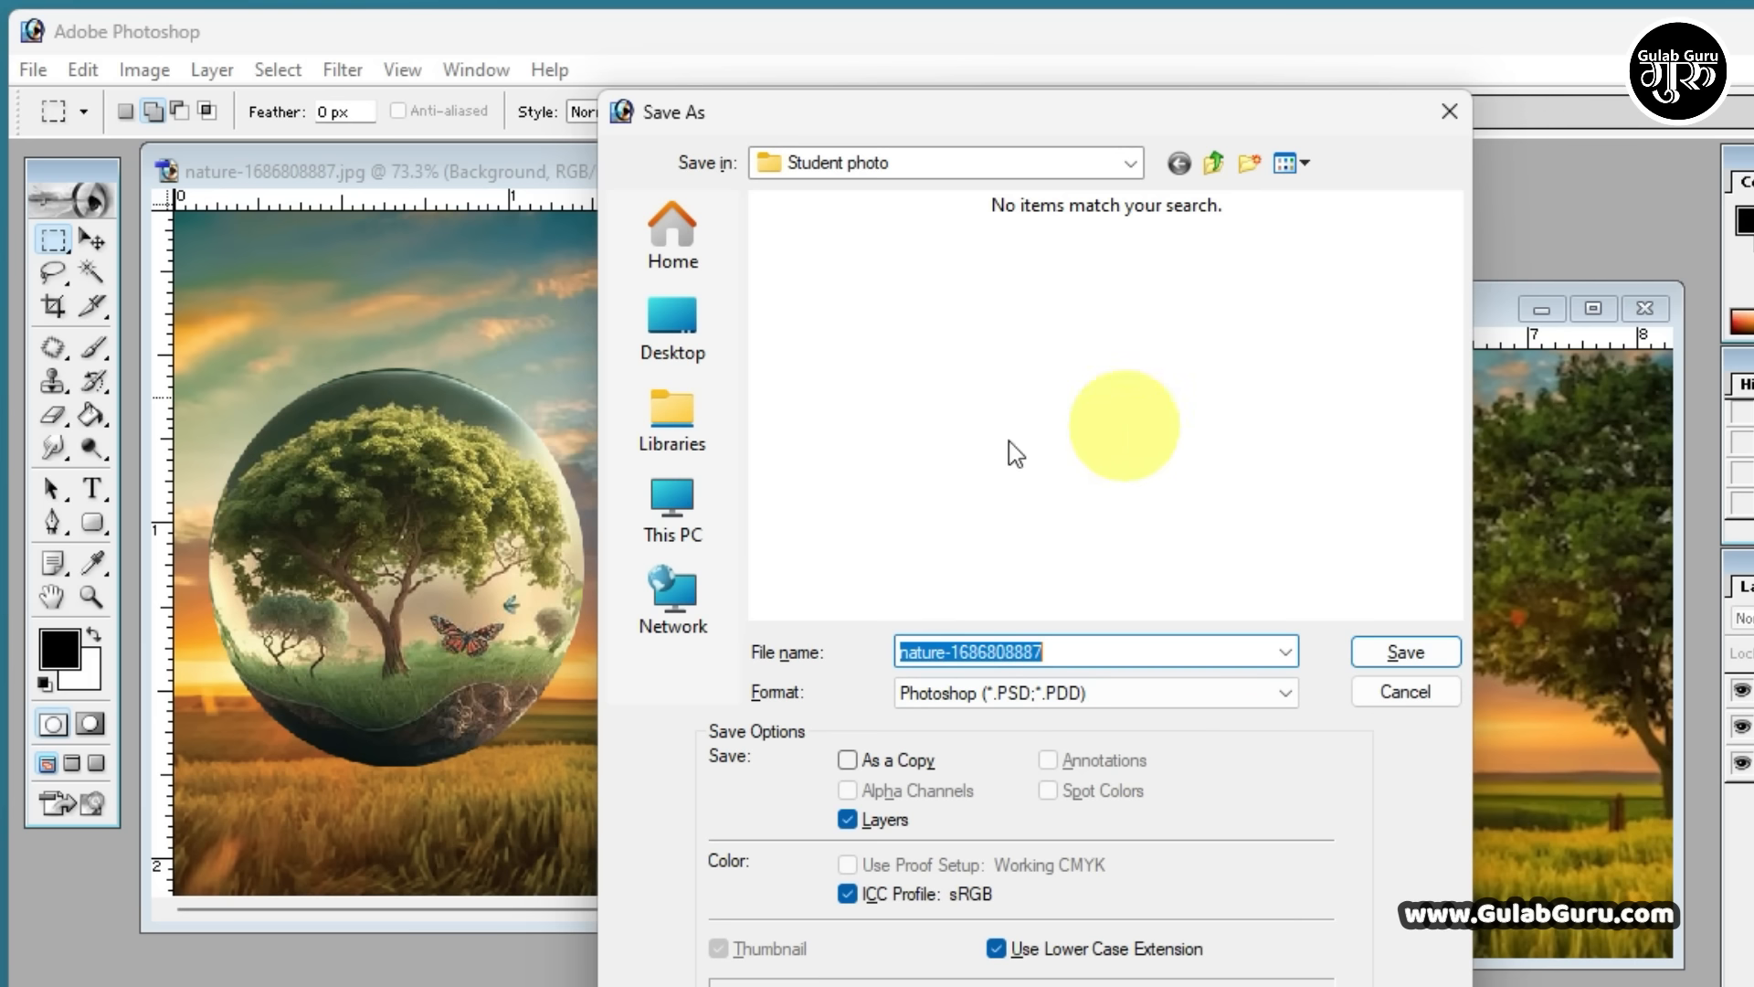
pyautogui.click(675, 331)
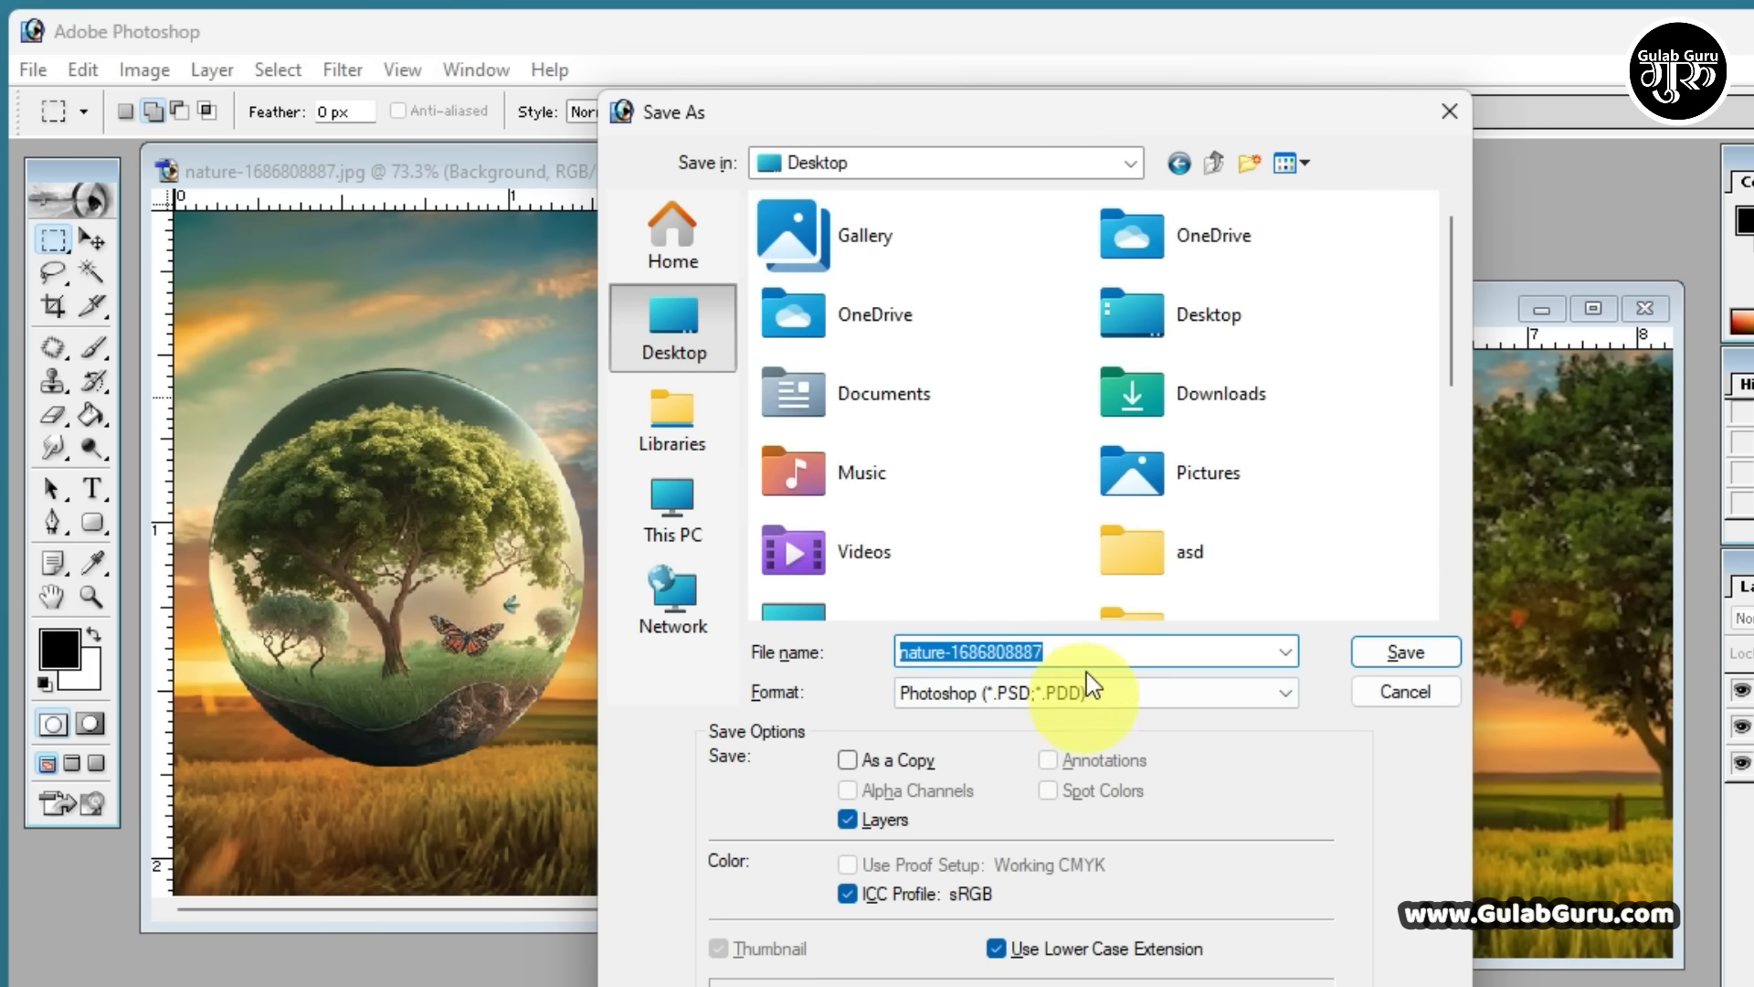
pyautogui.click(1076, 649)
pyautogui.doubleClick(1076, 650)
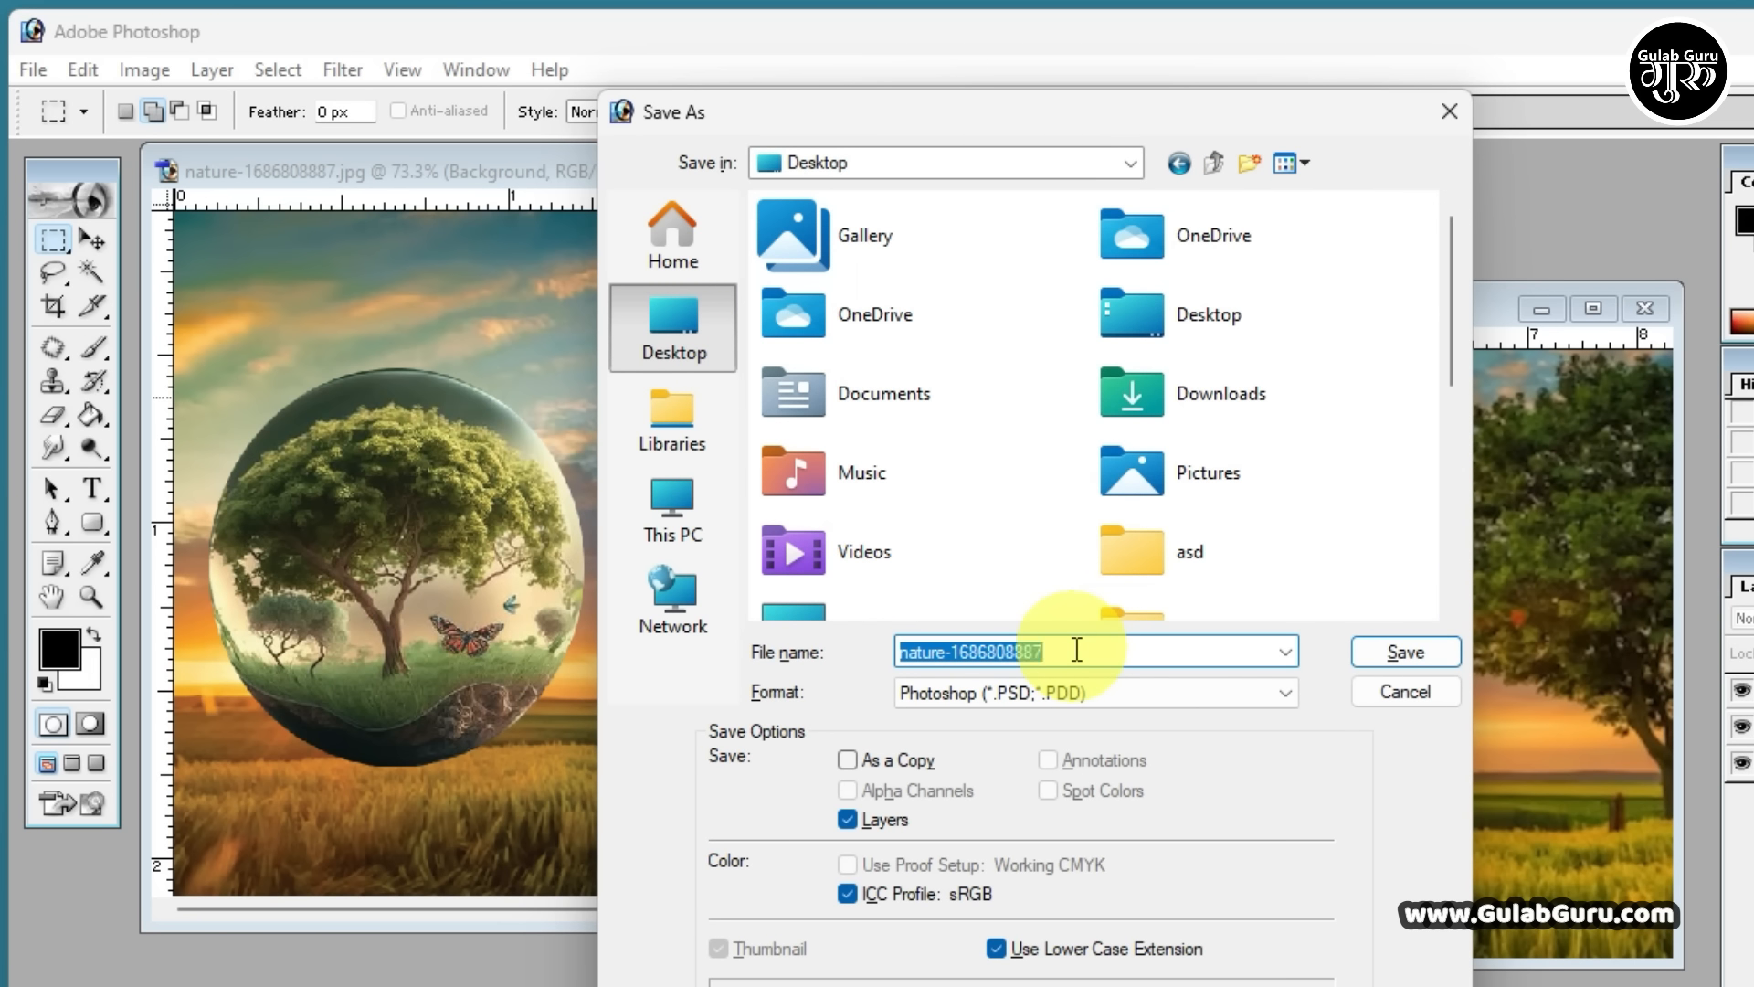
pyautogui.write('photo')
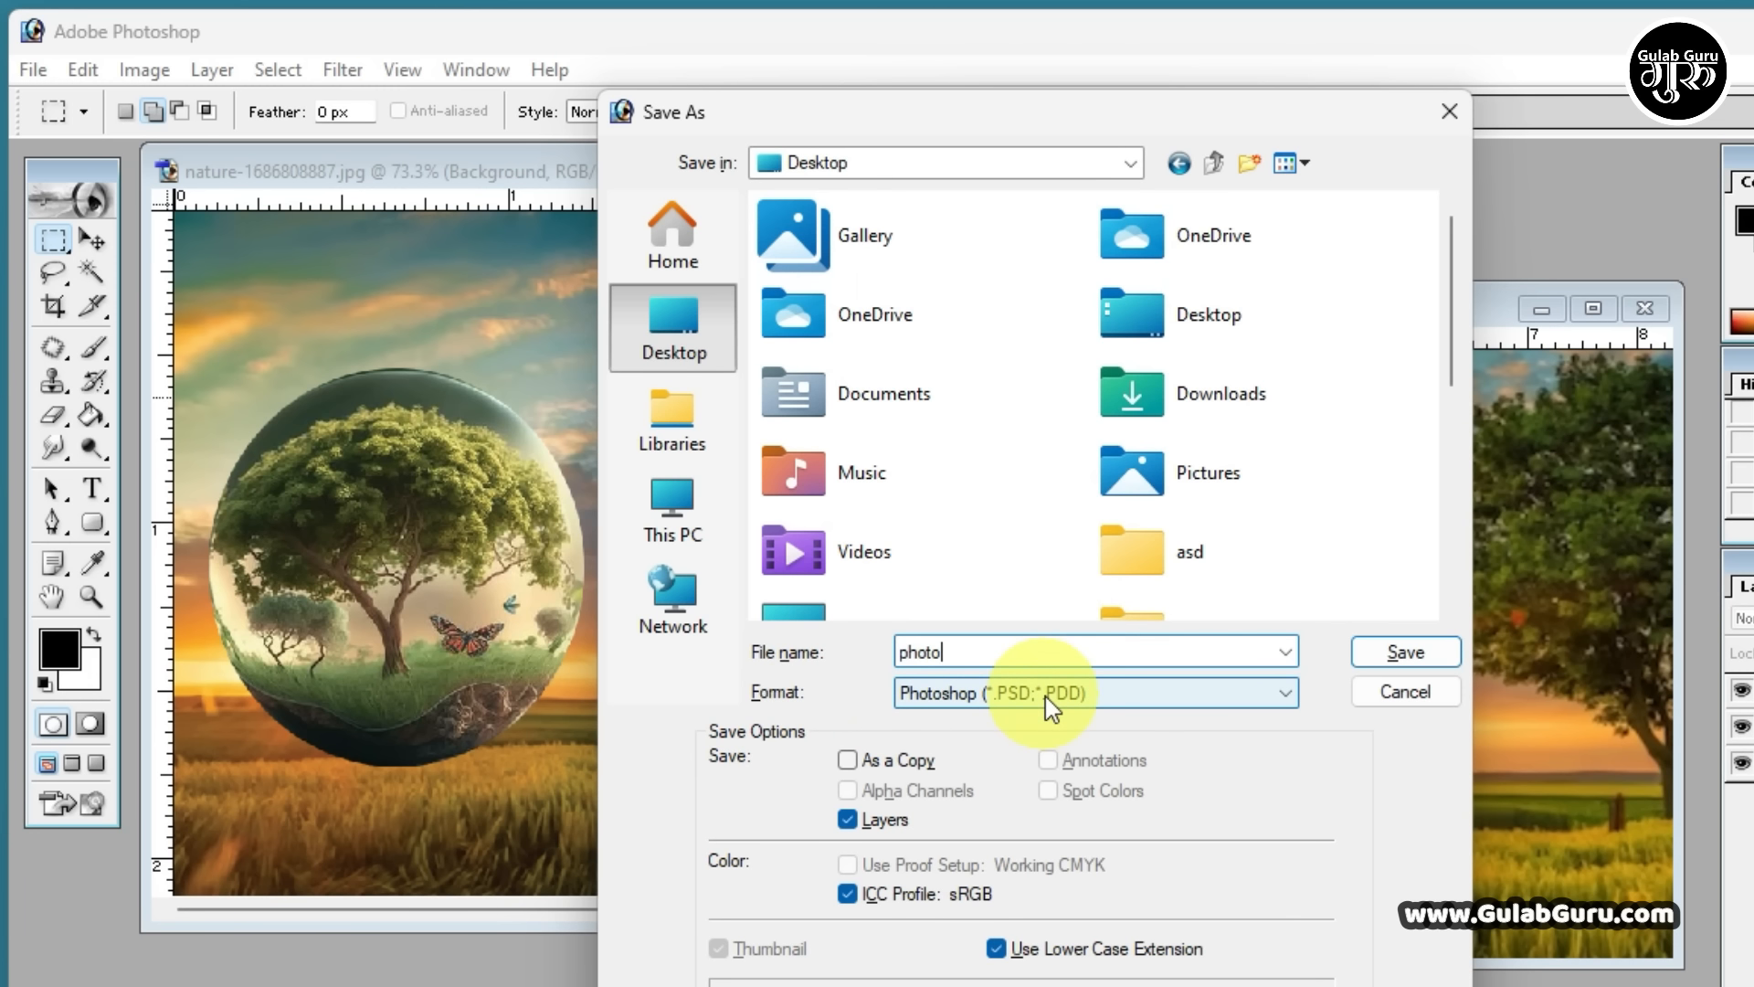
# Save the image in JPEG format at Maximum quality 12 with the Progressive option
pyautogui.click(1001, 692)
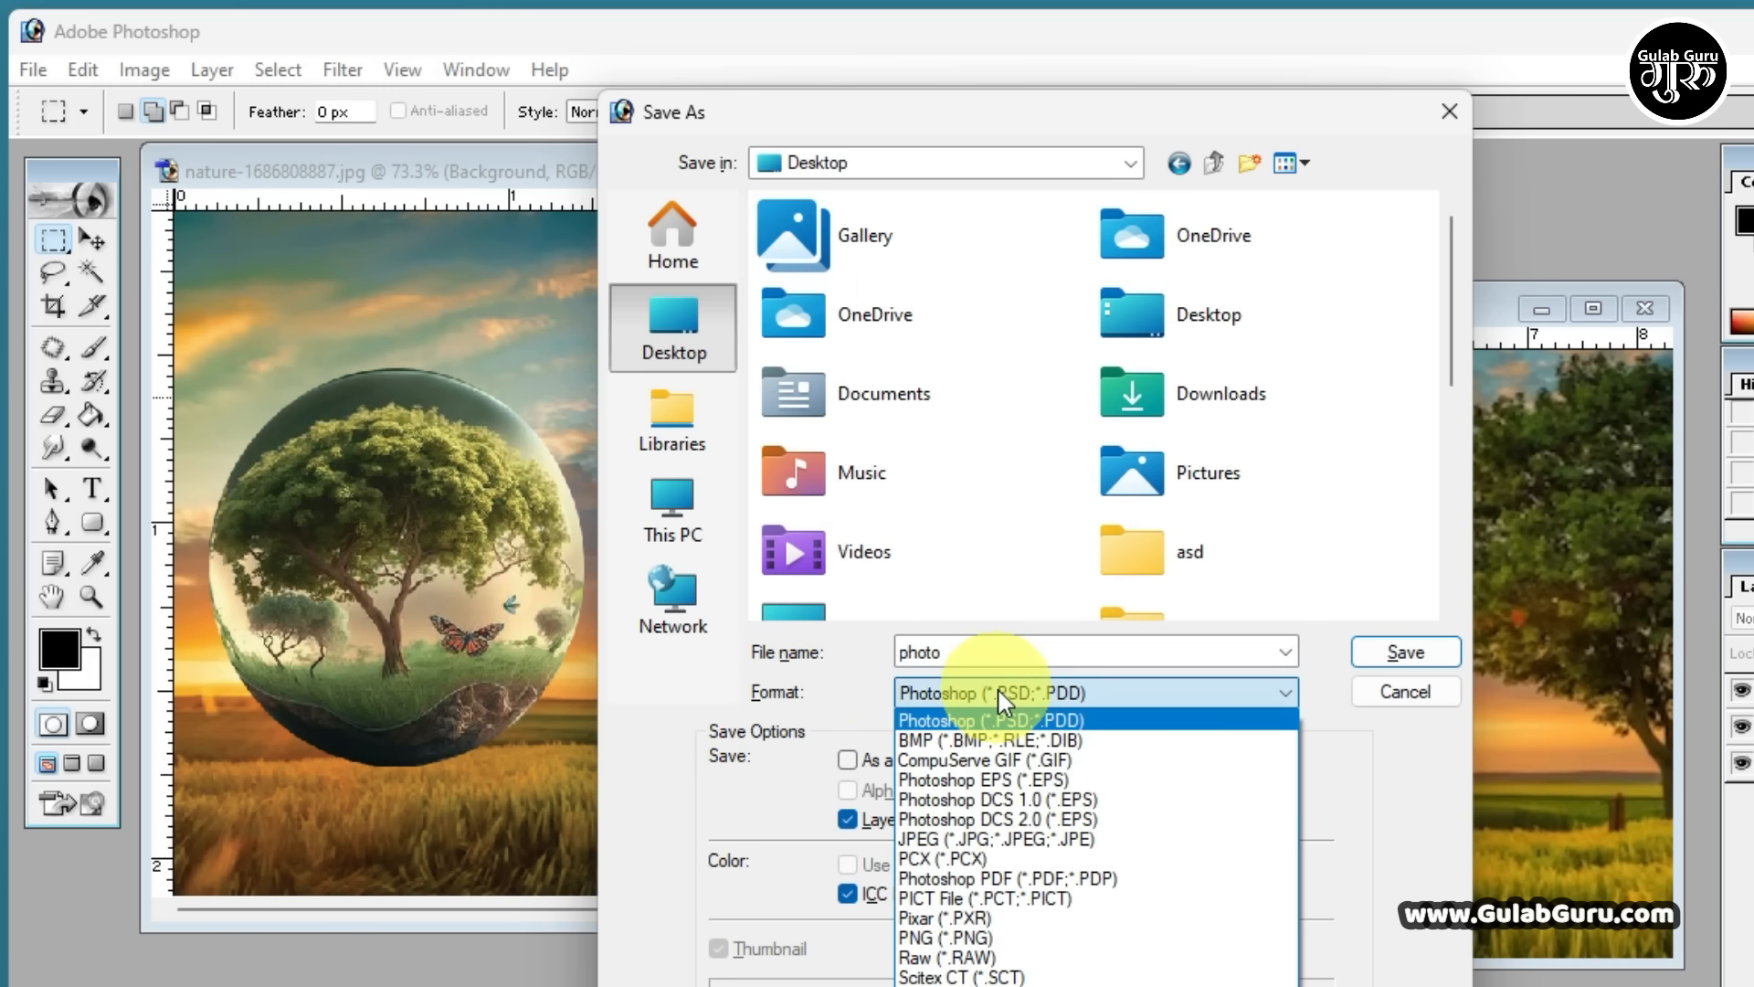
pyautogui.click(951, 842)
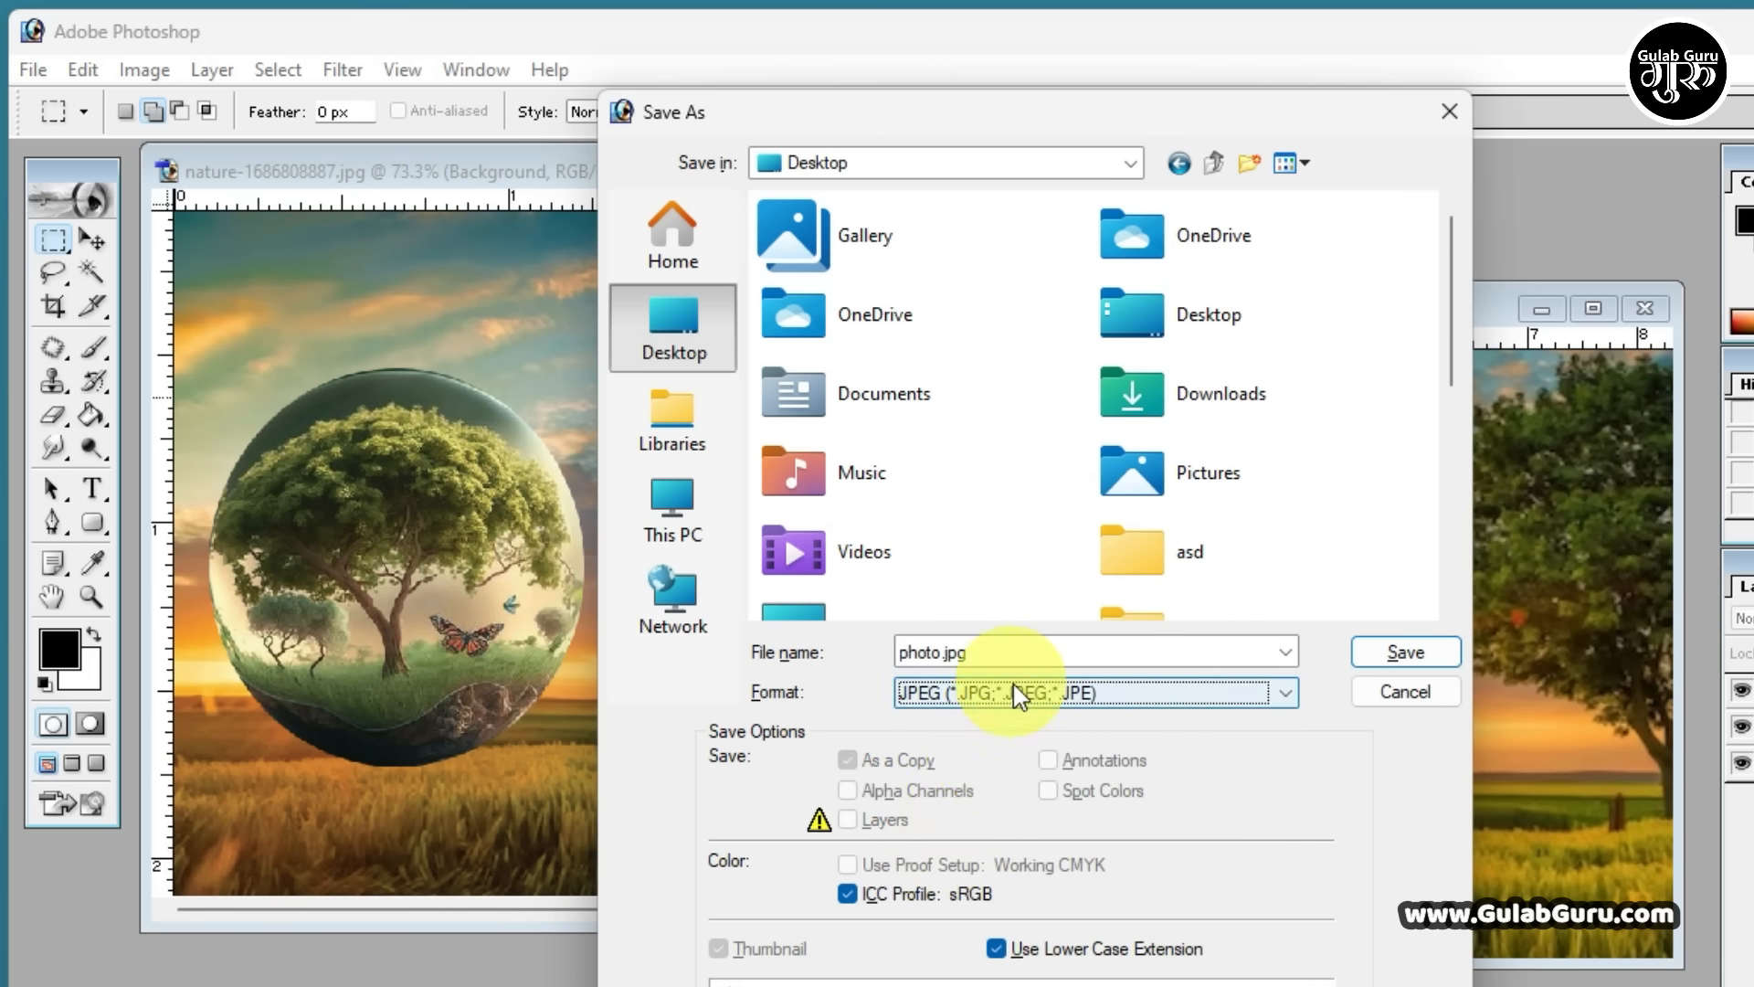
pyautogui.click(1403, 656)
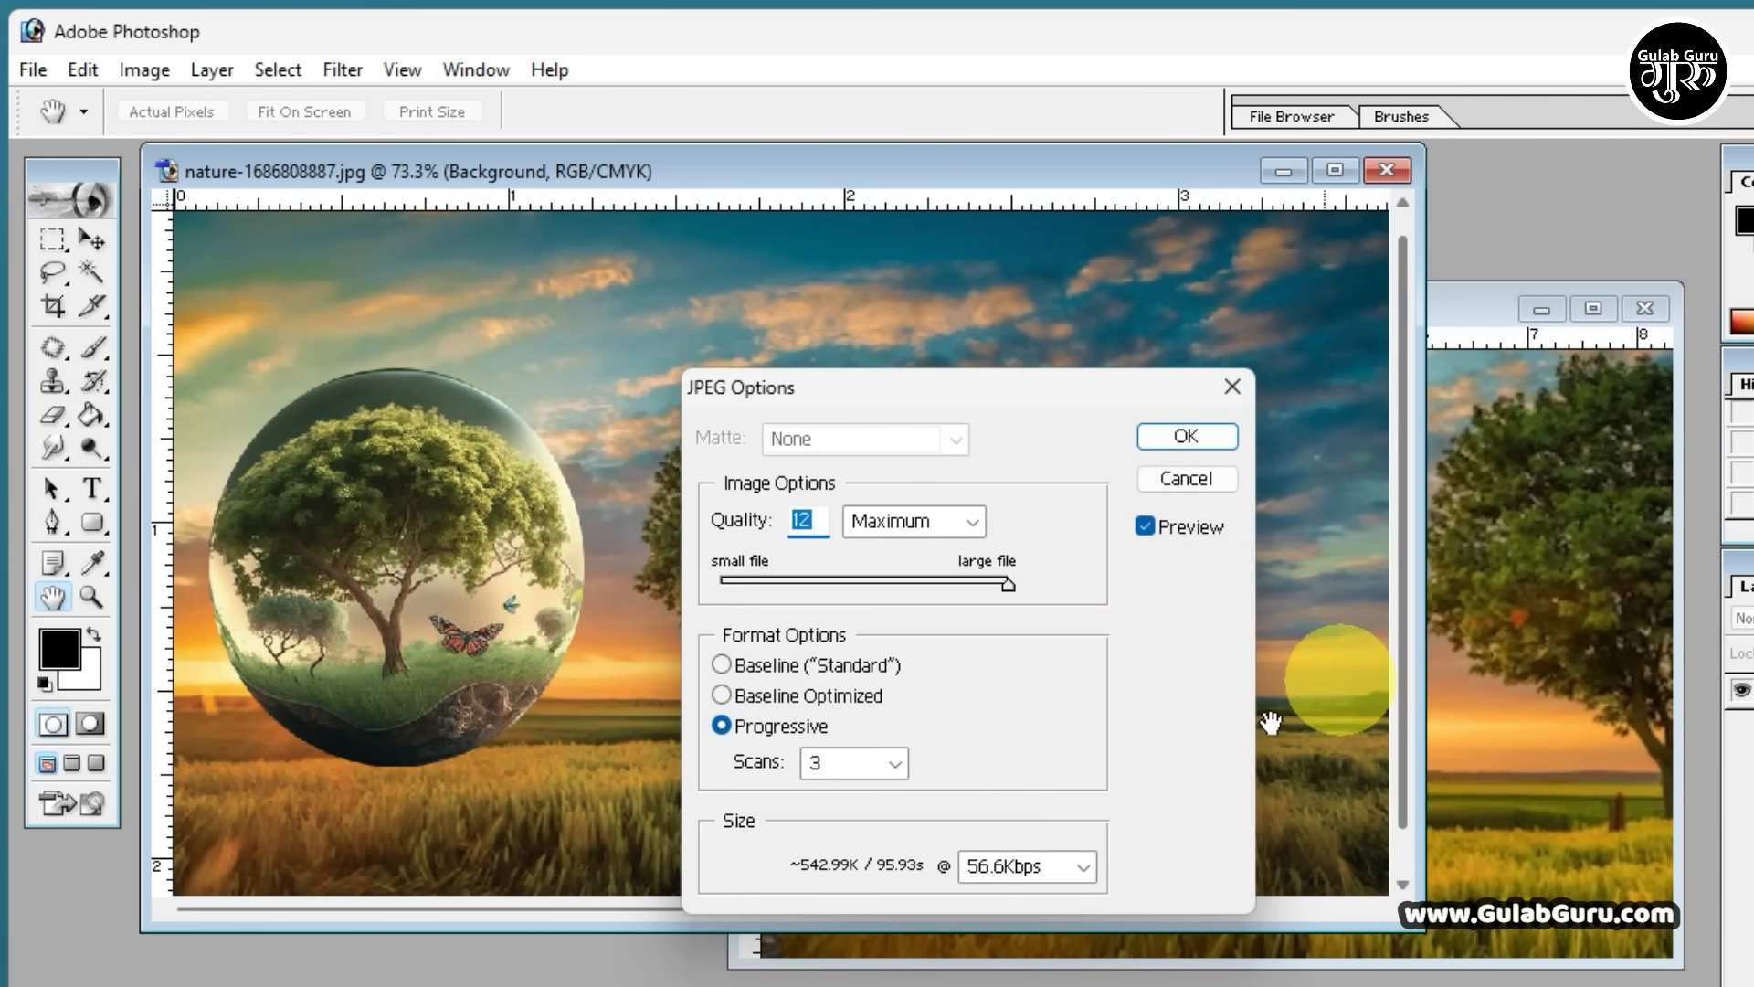
pyautogui.click(1188, 443)
# Open the saved photo file from the desktop to view the finished image
pyautogui.press('m')
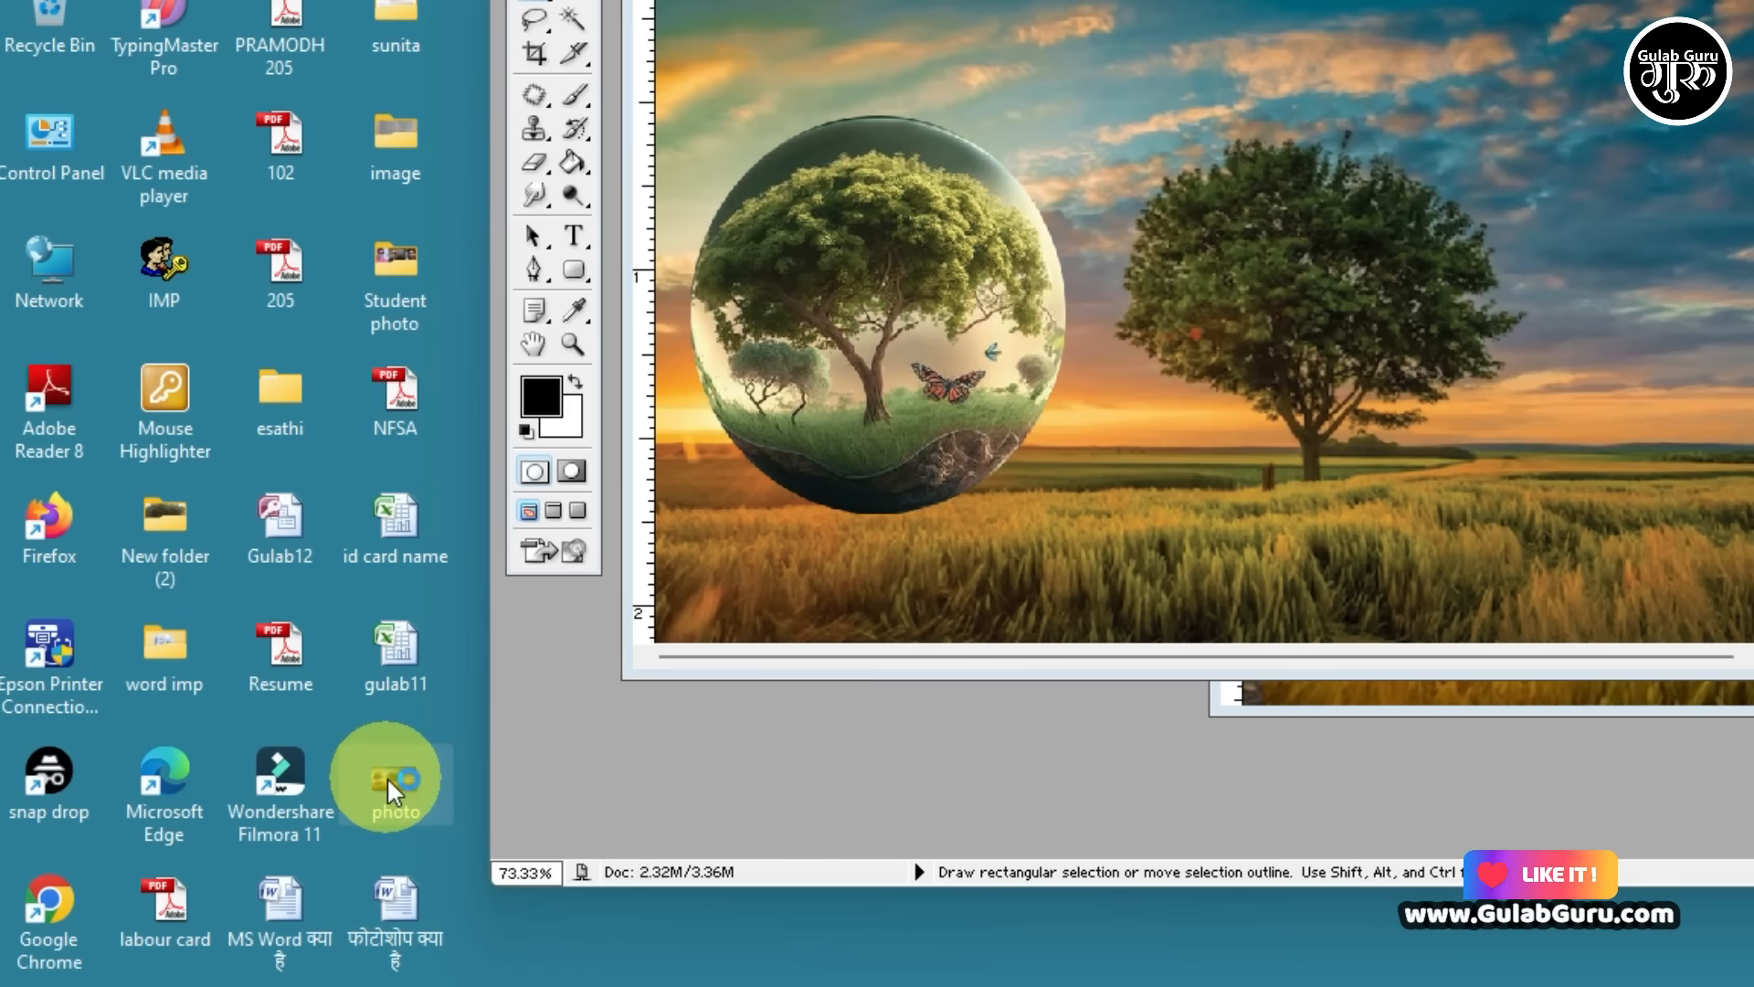
pyautogui.doubleClick(387, 777)
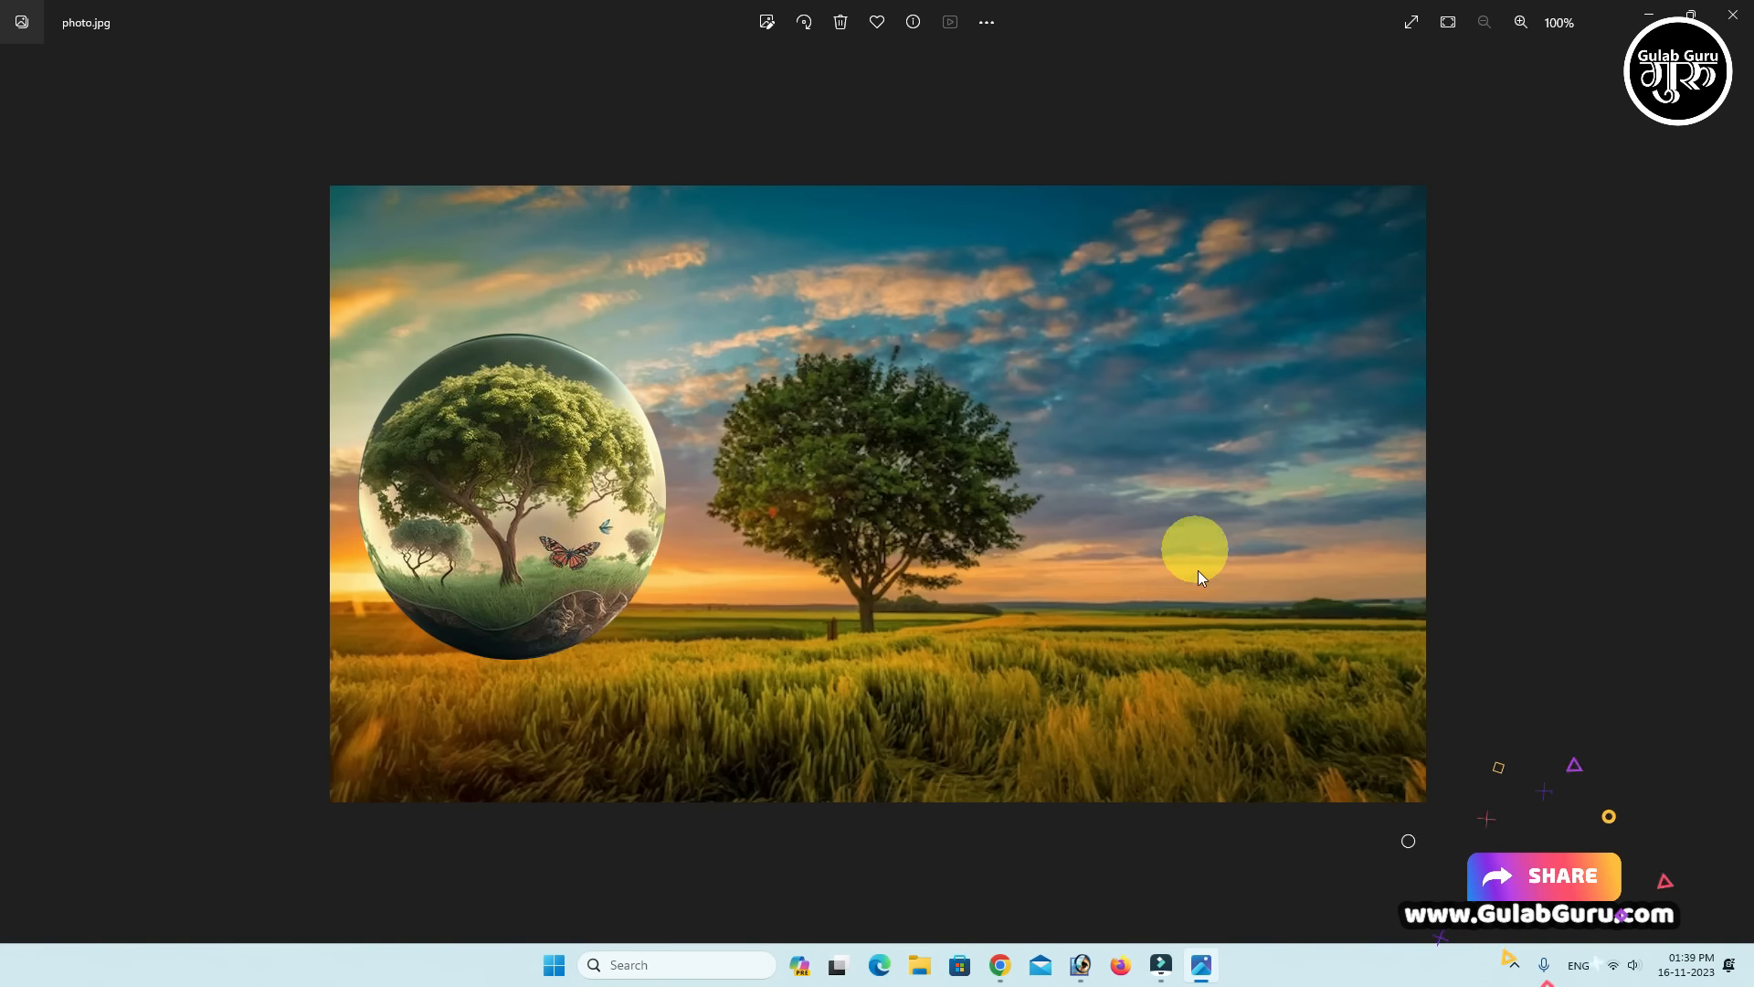